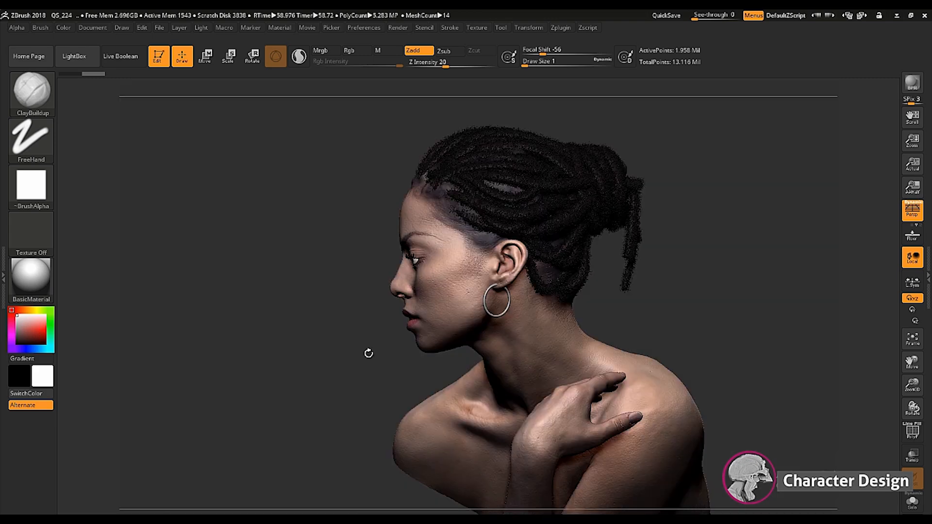
Examine the finished character bust from the front, the back and both profiles, including the dreadlocks, face and raised hand
drag(368, 354, 610, 321)
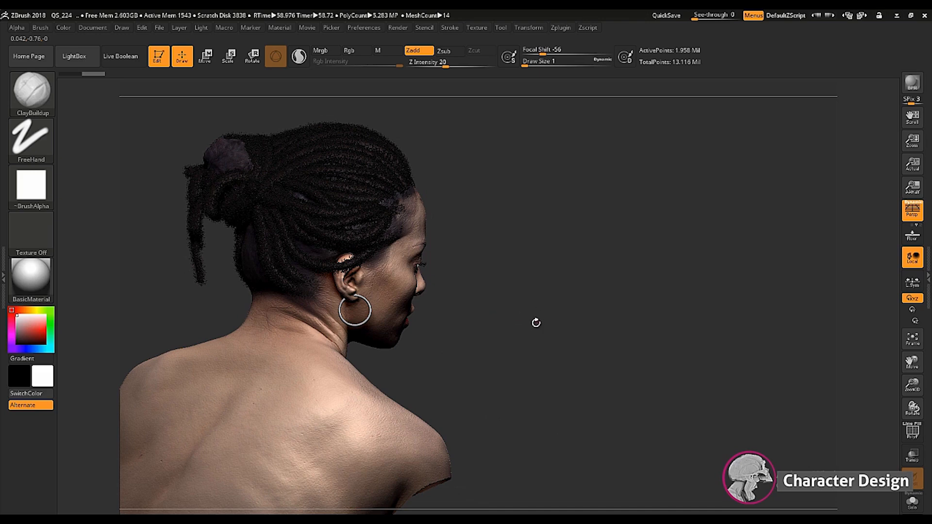
mouse_move(534, 322)
mouse_down()
mouse_move(519, 331)
mouse_move(685, 342)
mouse_up()
drag(630, 363, 597, 325)
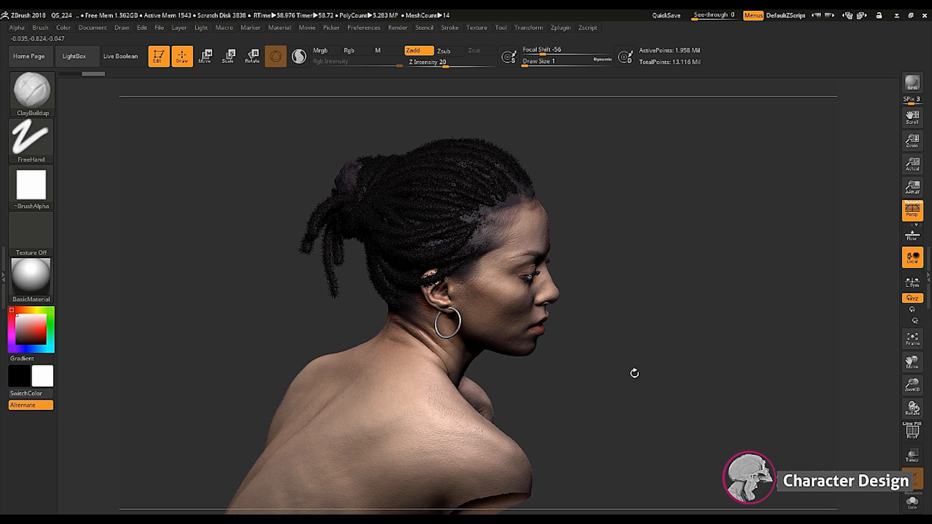
mouse_move(635, 390)
mouse_down()
mouse_move(624, 377)
mouse_move(644, 367)
mouse_move(623, 372)
mouse_move(666, 333)
mouse_move(661, 341)
mouse_move(716, 343)
mouse_up()
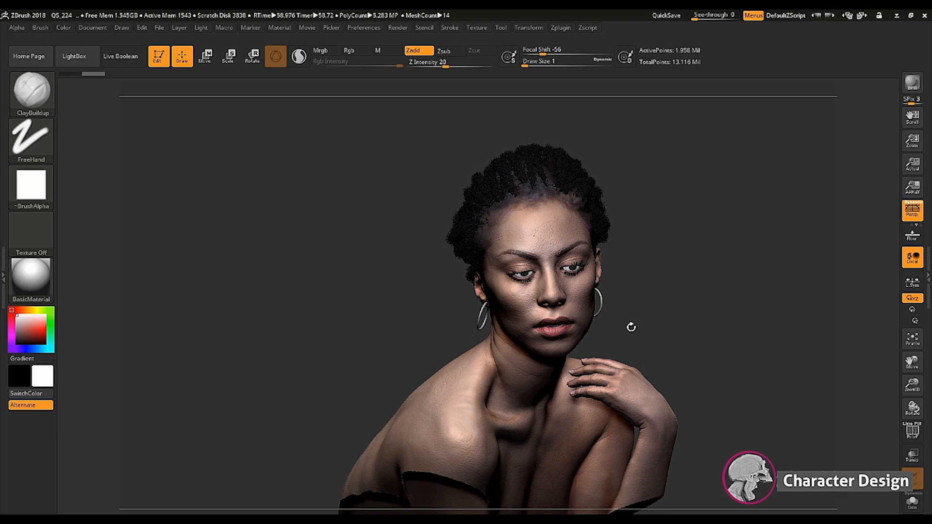
mouse_move(671, 318)
mouse_down()
mouse_move(602, 311)
mouse_move(670, 313)
mouse_move(645, 311)
mouse_move(661, 291)
mouse_move(639, 226)
mouse_up()
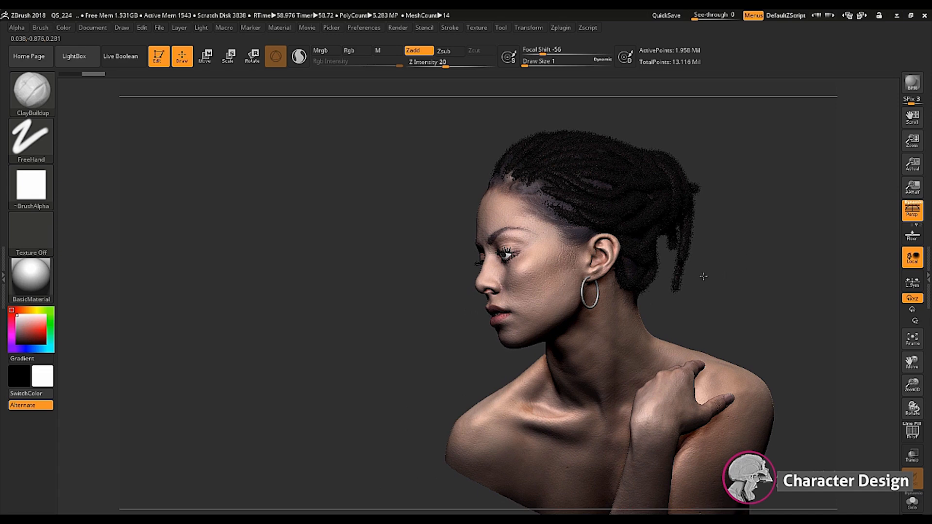
drag(704, 277, 651, 266)
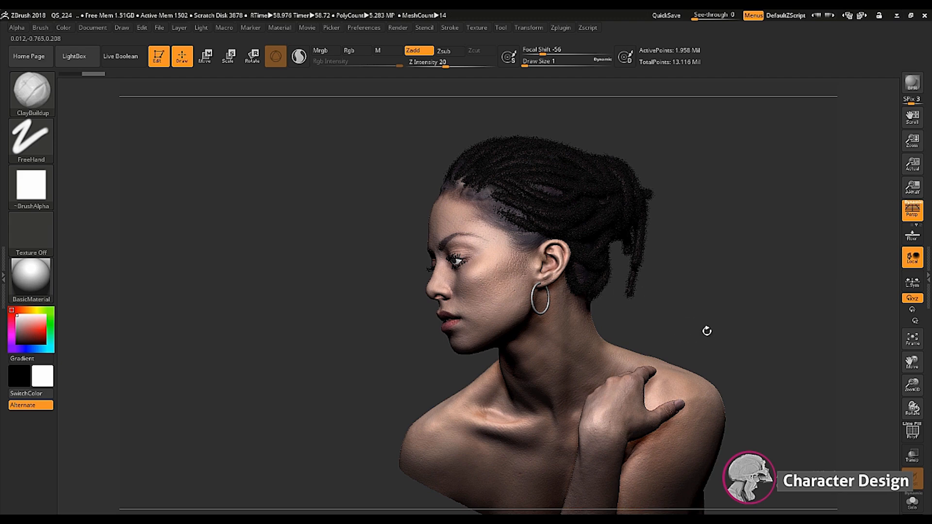
alt+drag(703, 326, 682, 349)
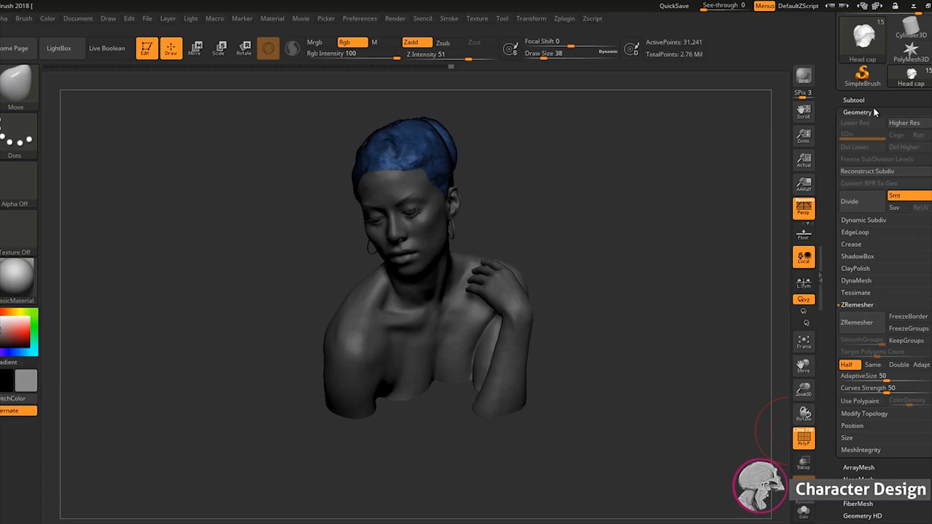
Collapse the Geometry settings and examine the head cap's wireframe along the hairline, crown and bun from all around
click(864, 112)
drag(620, 281, 660, 298)
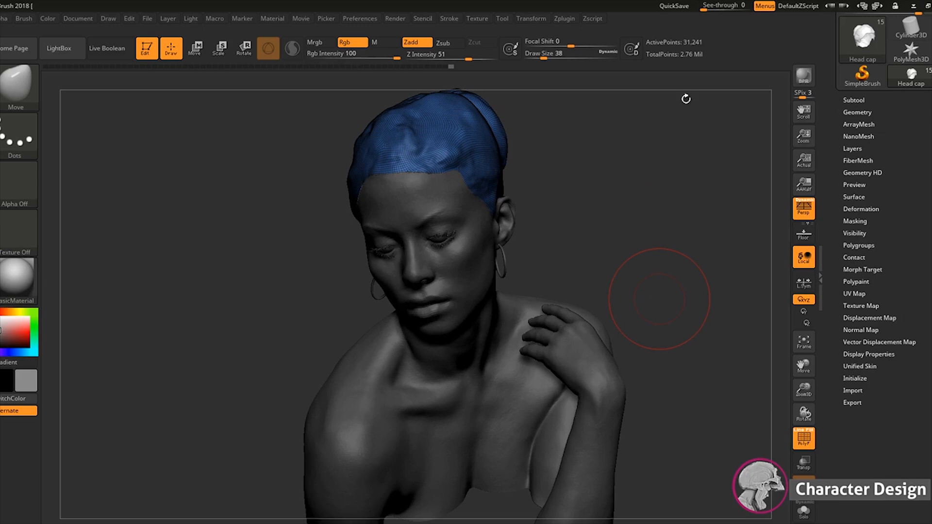
mouse_move(647, 217)
mouse_down()
mouse_move(641, 269)
mouse_move(628, 275)
mouse_move(664, 277)
mouse_move(656, 258)
mouse_move(608, 255)
mouse_move(620, 270)
mouse_move(593, 268)
mouse_up()
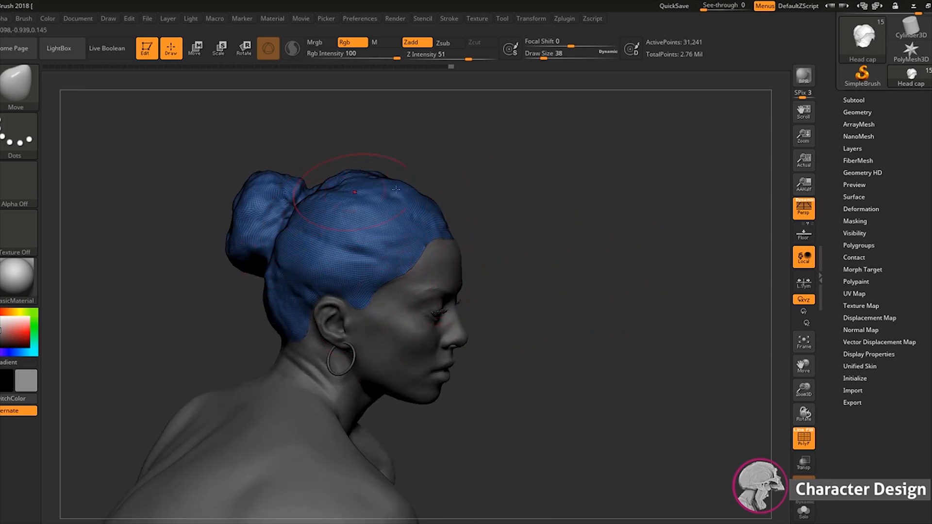
drag(553, 197, 412, 199)
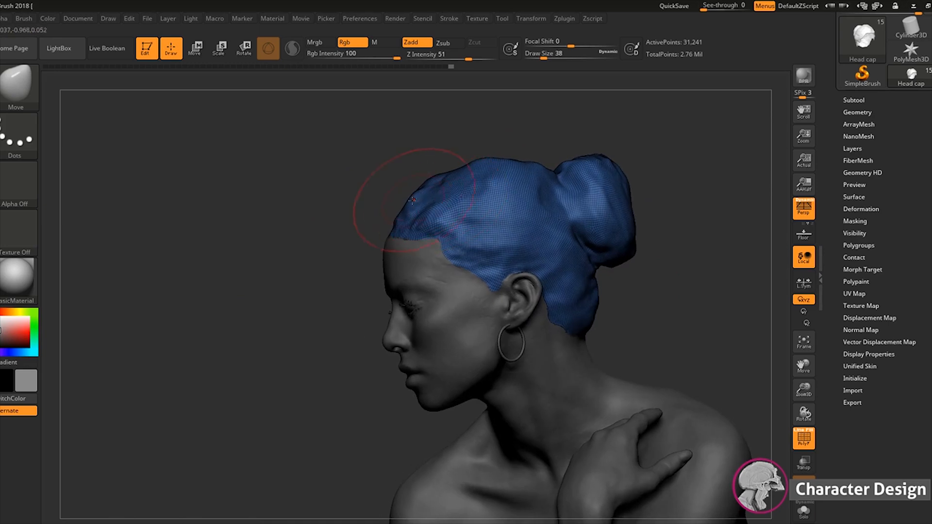
alt+drag(681, 186, 573, 212)
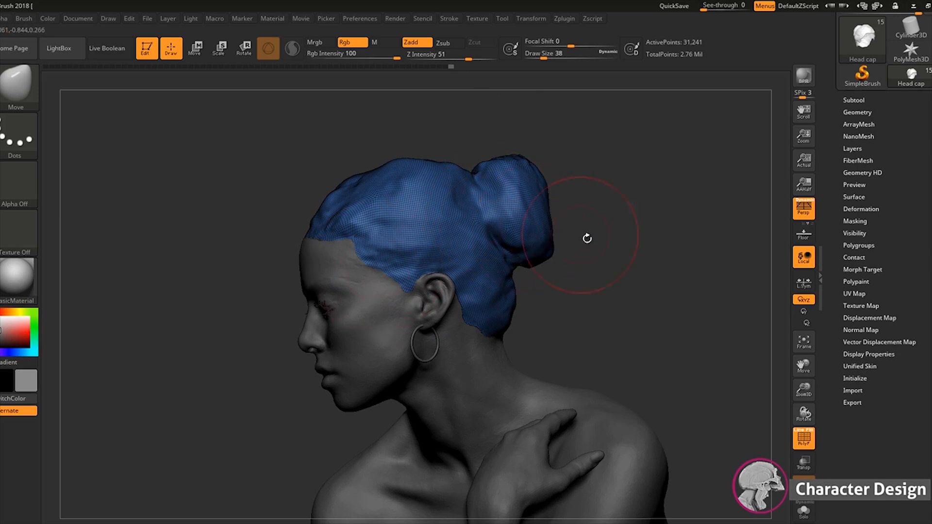
drag(588, 238, 426, 256)
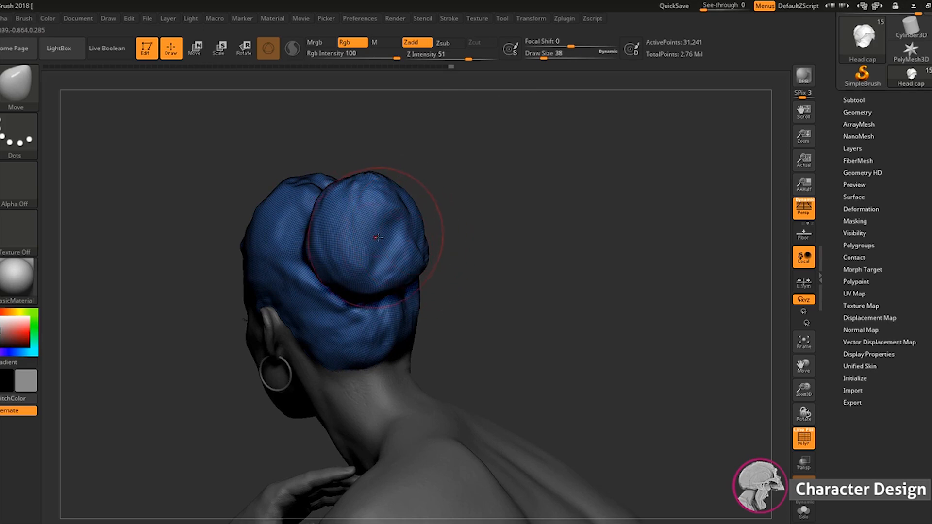
mouse_move(508, 246)
mouse_down()
mouse_move(582, 241)
mouse_move(595, 254)
mouse_move(565, 250)
mouse_up()
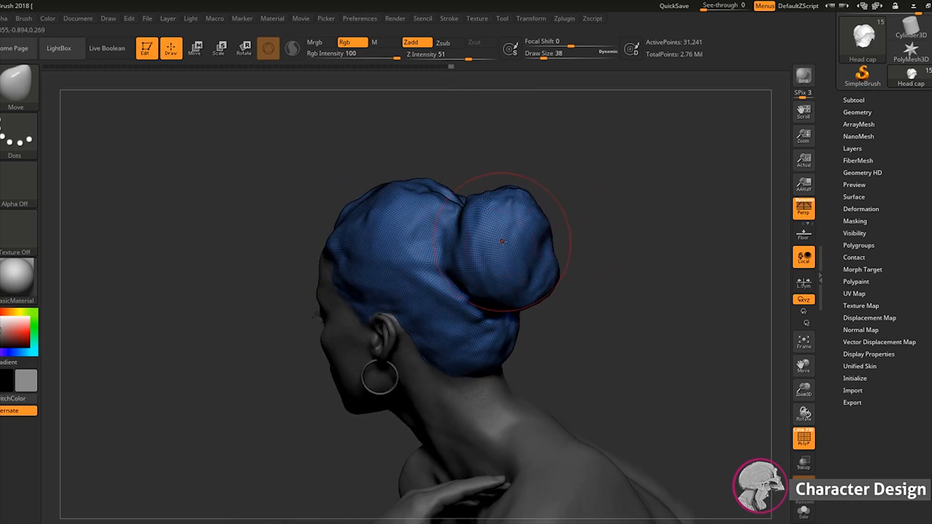
drag(593, 222, 660, 244)
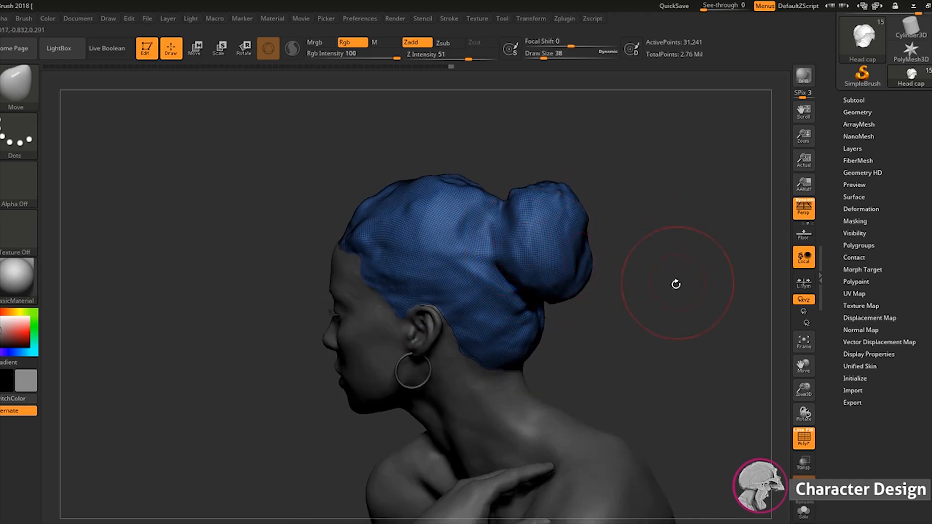
drag(676, 284, 707, 269)
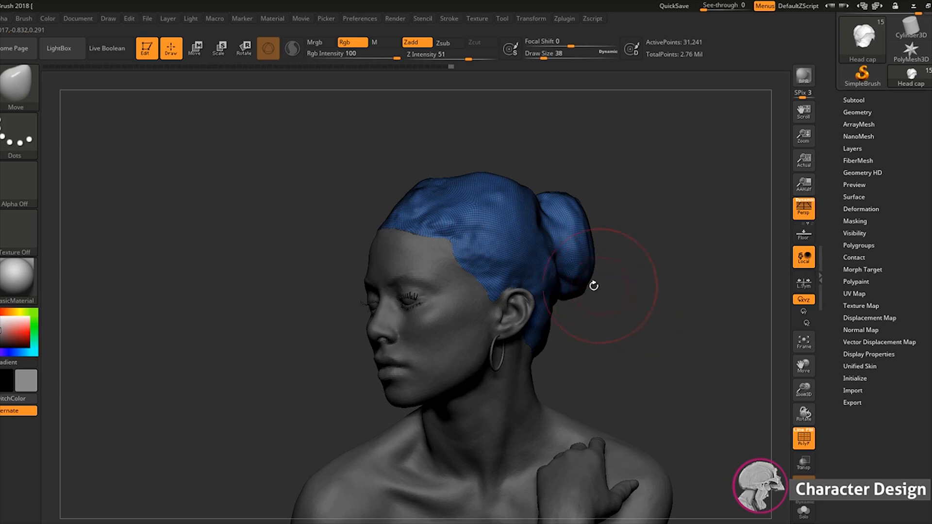
drag(664, 304, 631, 306)
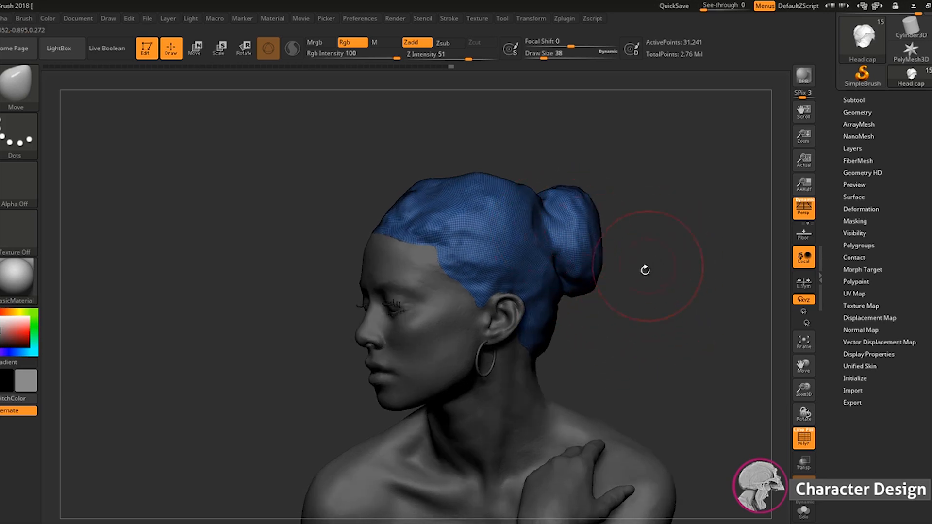
mouse_move(645, 270)
mouse_down()
mouse_move(665, 296)
mouse_move(657, 293)
mouse_up()
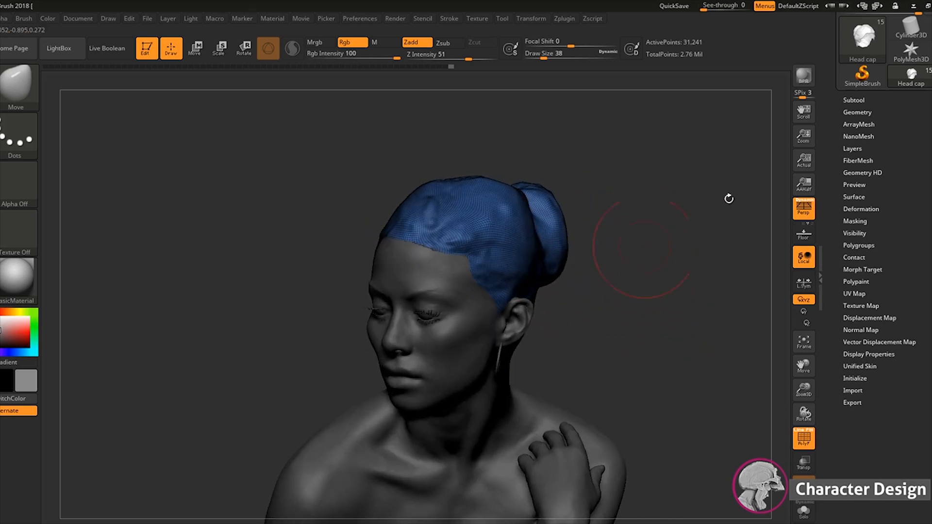
Make Umu Base1 the active subtool and examine its wireframe over the face, neck, shoulders and arms
click(863, 99)
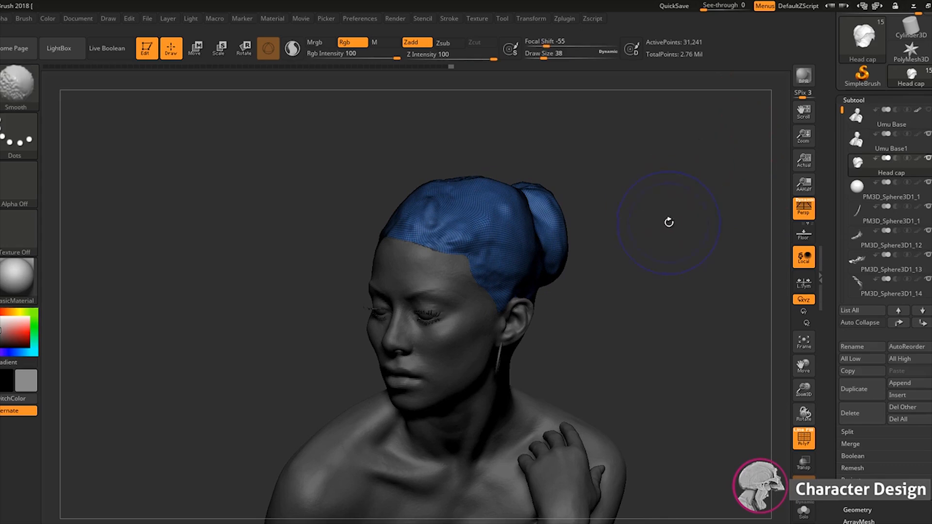
drag(669, 218, 665, 168)
key(Up)
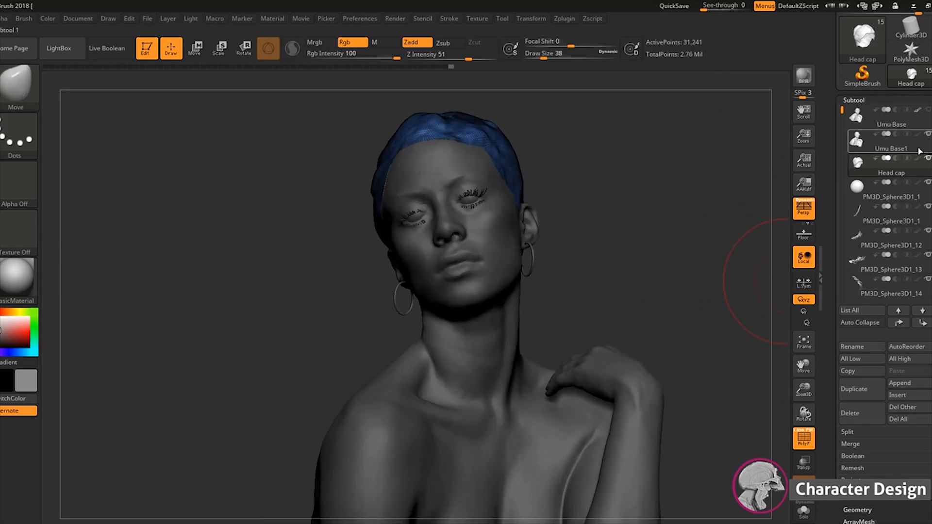
mouse_move(701, 301)
mouse_down()
mouse_move(676, 285)
mouse_move(697, 279)
mouse_move(589, 327)
mouse_move(679, 350)
mouse_move(625, 370)
mouse_move(693, 275)
mouse_move(714, 279)
mouse_move(704, 286)
mouse_move(648, 234)
mouse_move(640, 241)
mouse_up()
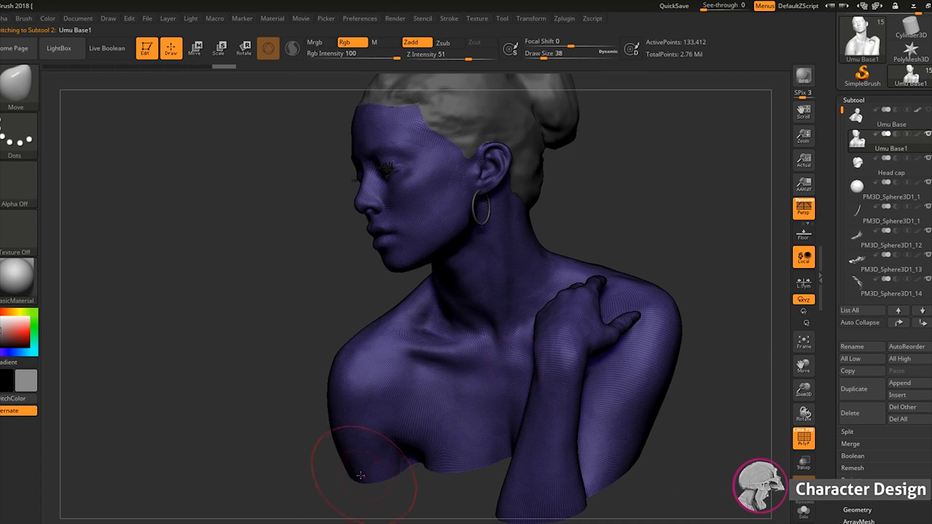
drag(709, 214, 722, 194)
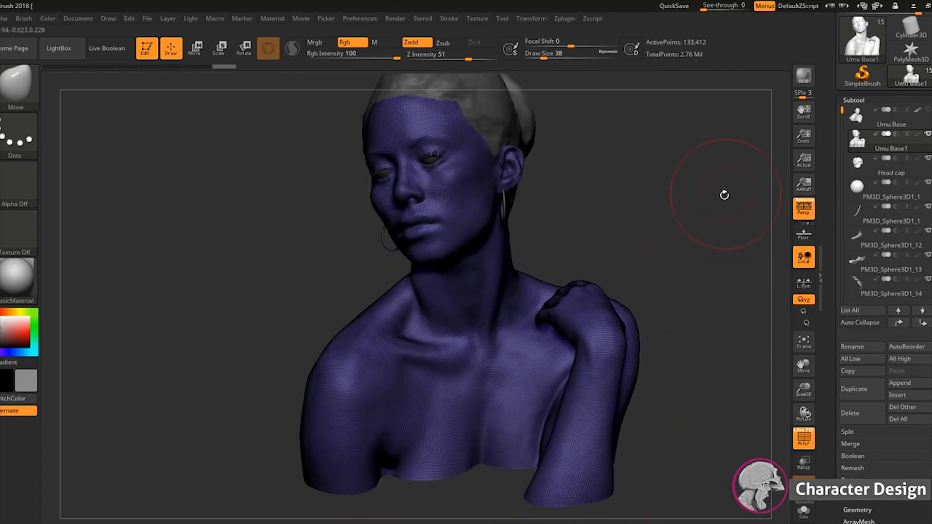
drag(807, 364, 801, 404)
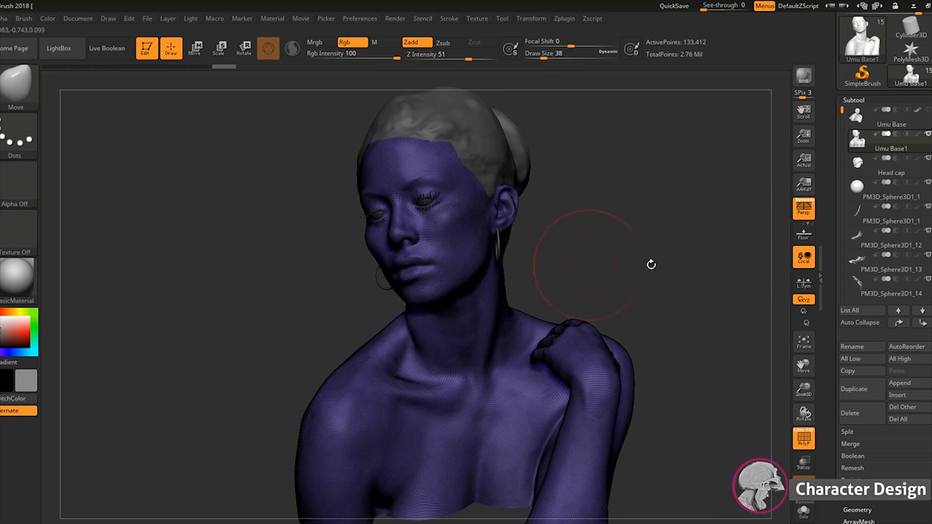
drag(665, 289, 691, 292)
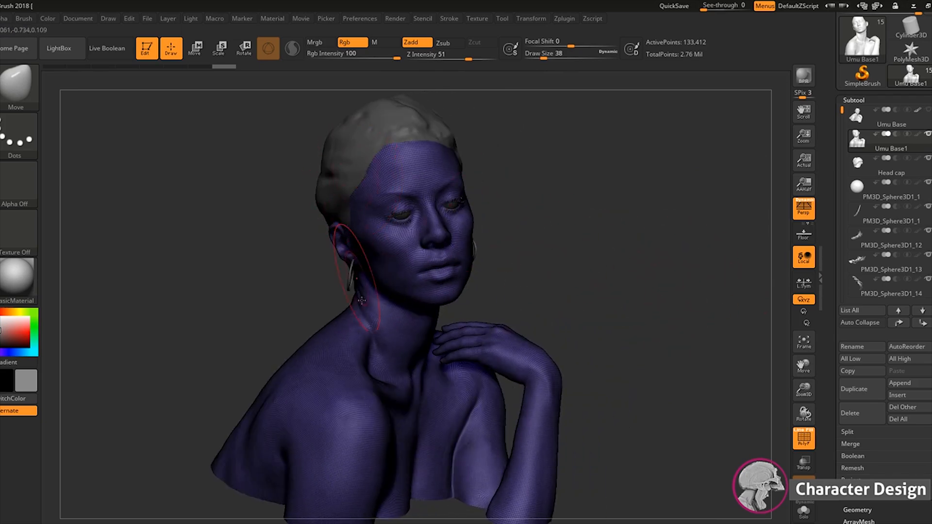
drag(625, 333, 452, 306)
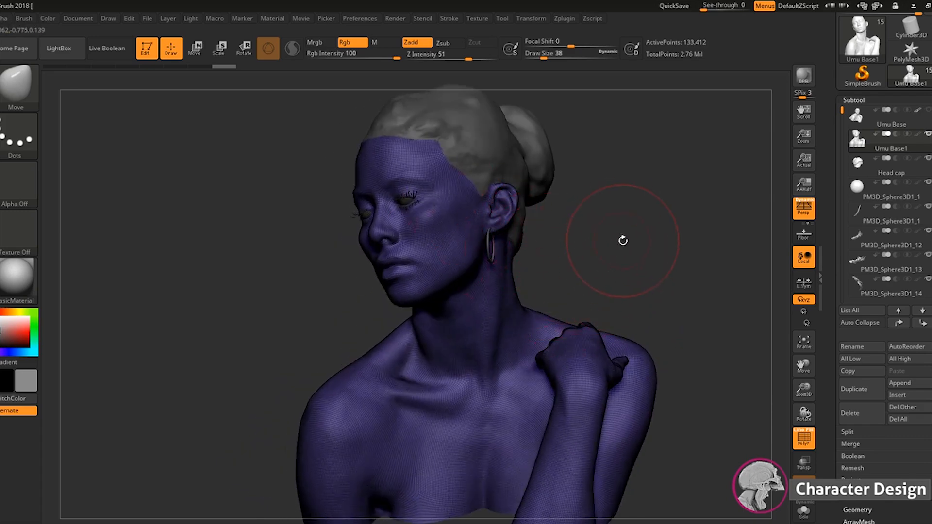
drag(626, 251, 623, 260)
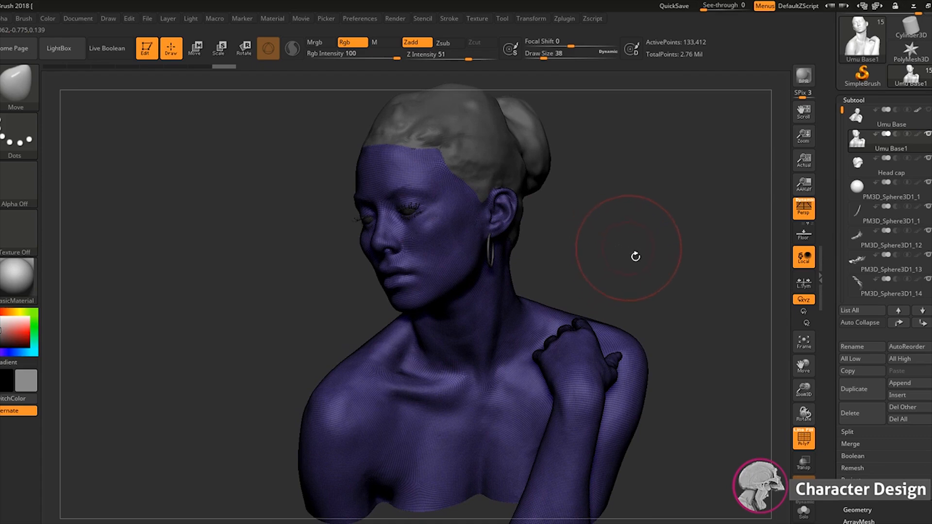
Turn off the polyframe display and make the Head cap subtool active
click(805, 438)
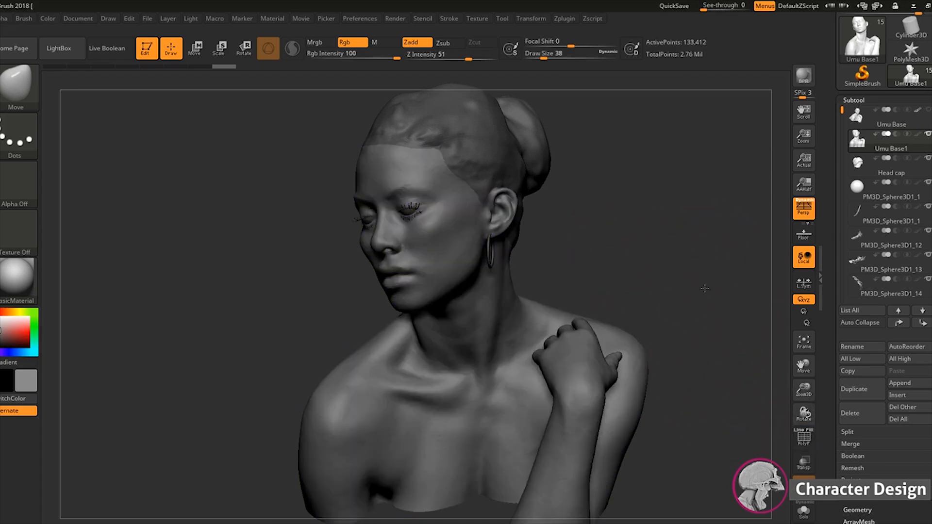
alt+drag(704, 288, 705, 302)
click(918, 170)
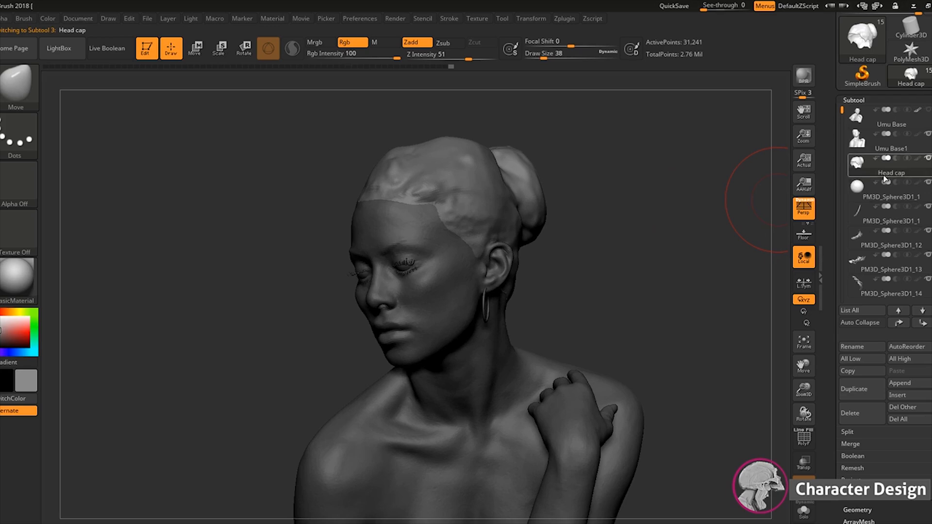
drag(662, 252, 578, 233)
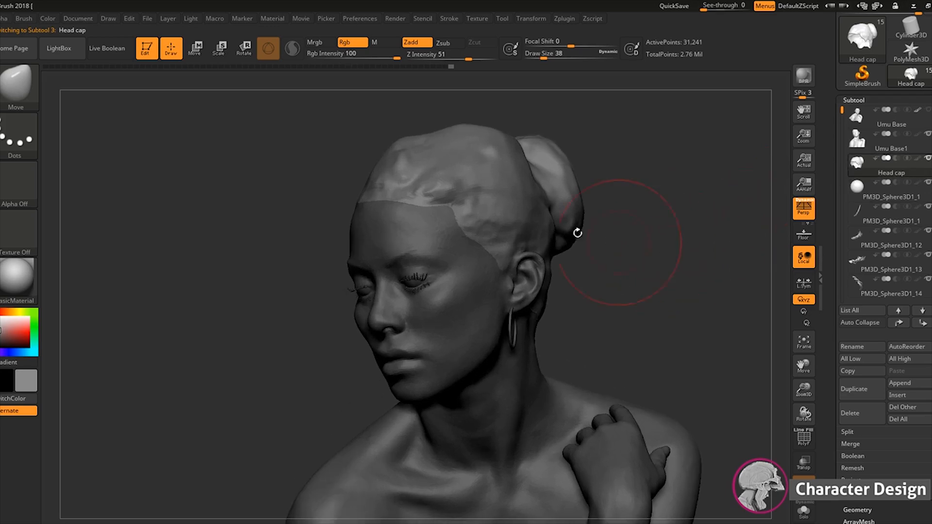
Show the polyframe on the head cap and examine its mesh from the back, top and side, including the bun
click(804, 439)
mouse_move(719, 291)
mouse_down()
mouse_move(677, 260)
mouse_move(713, 258)
mouse_move(701, 293)
mouse_up()
drag(668, 366, 685, 375)
drag(629, 218, 512, 189)
drag(469, 212, 395, 272)
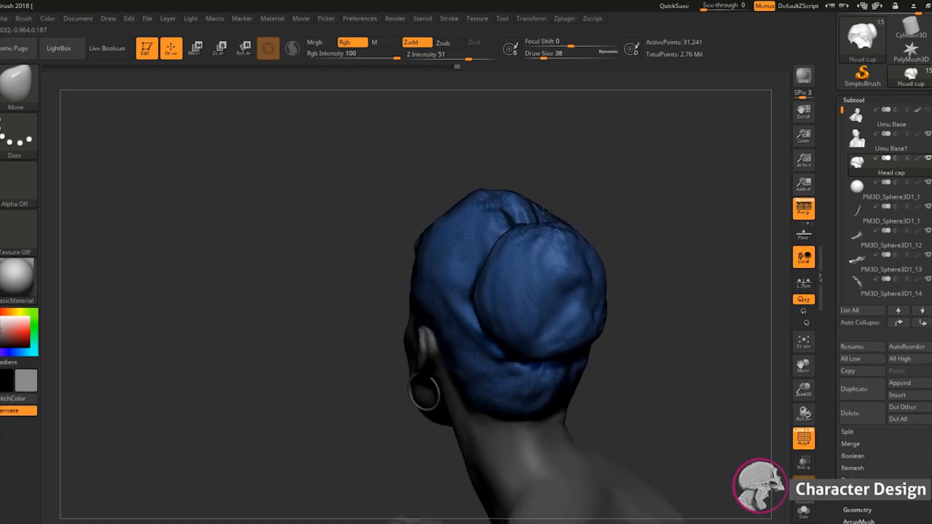
drag(636, 209, 672, 154)
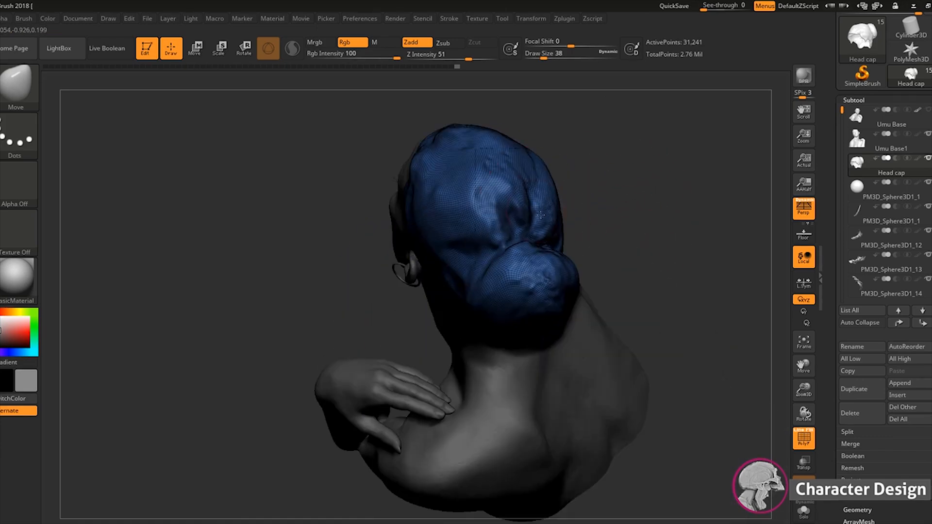
drag(541, 215, 534, 216)
mouse_move(631, 213)
mouse_down()
mouse_move(539, 236)
mouse_move(568, 243)
mouse_up()
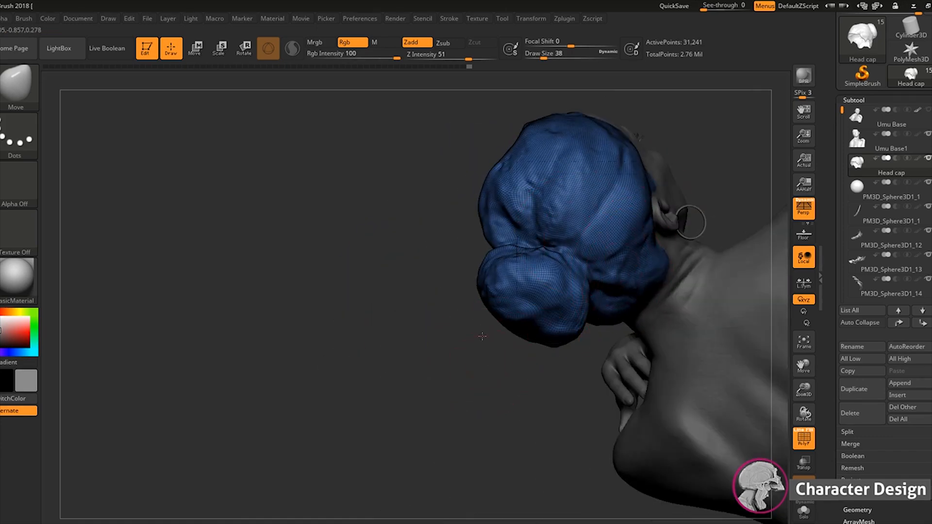
drag(482, 336, 549, 310)
drag(656, 315, 701, 287)
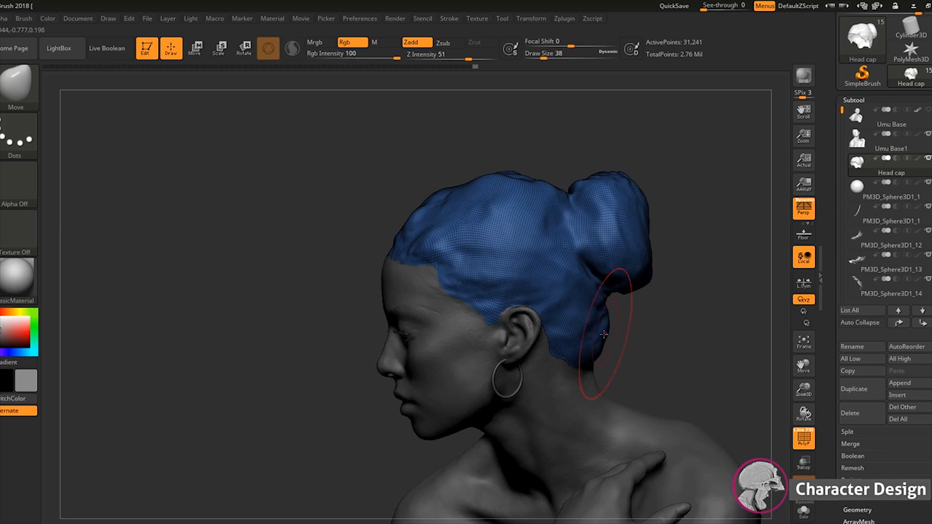
shift+drag(697, 322, 705, 322)
drag(664, 324, 709, 348)
drag(689, 270, 783, 384)
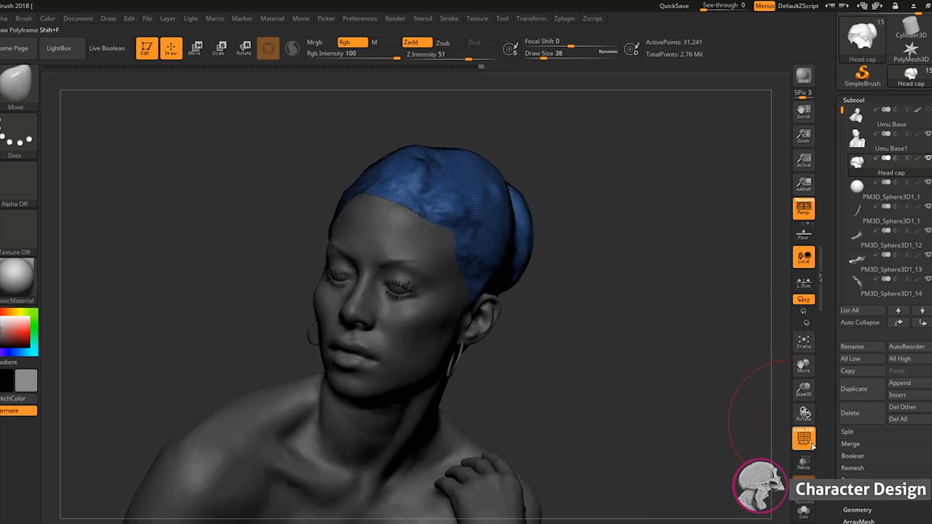
Hide the head cap's polyframe and reduce the Move brush's Draw Size to 10
click(801, 438)
drag(682, 315, 590, 326)
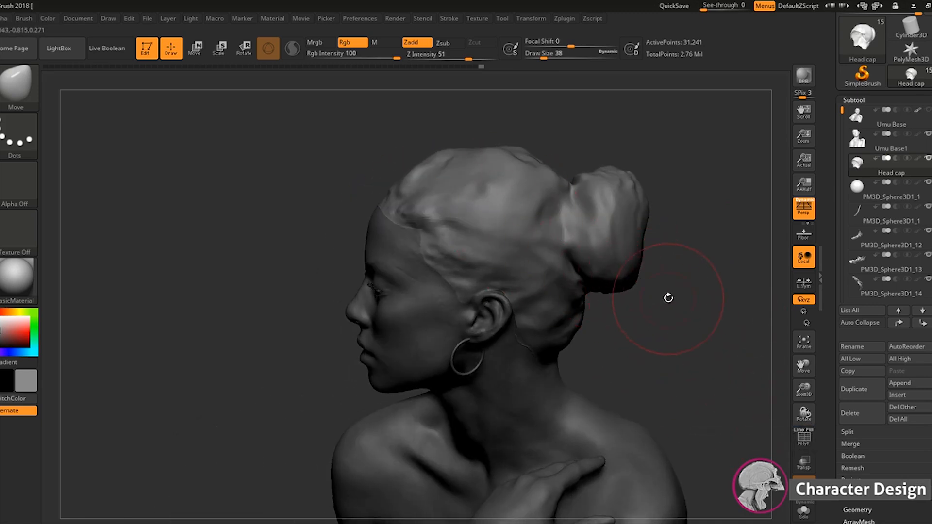
drag(672, 307, 666, 312)
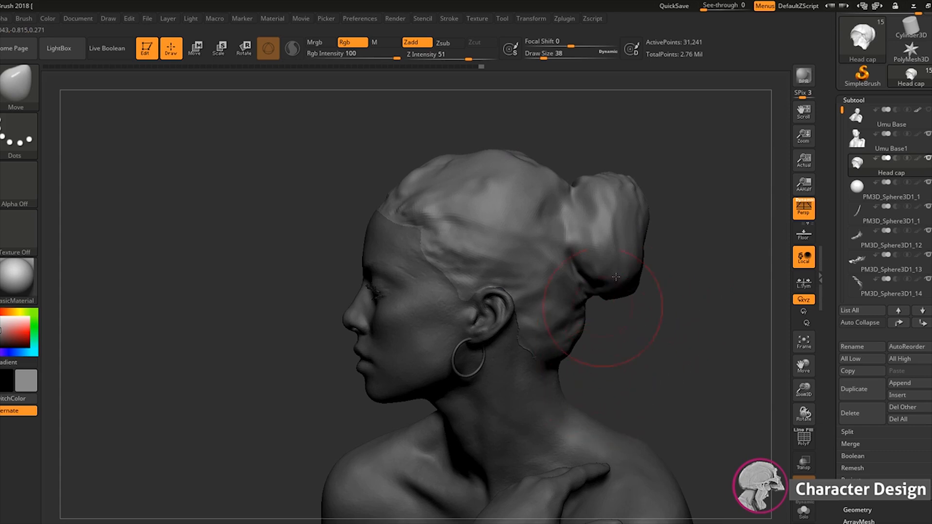
key([)
key([)
key([)
drag(690, 347, 665, 339)
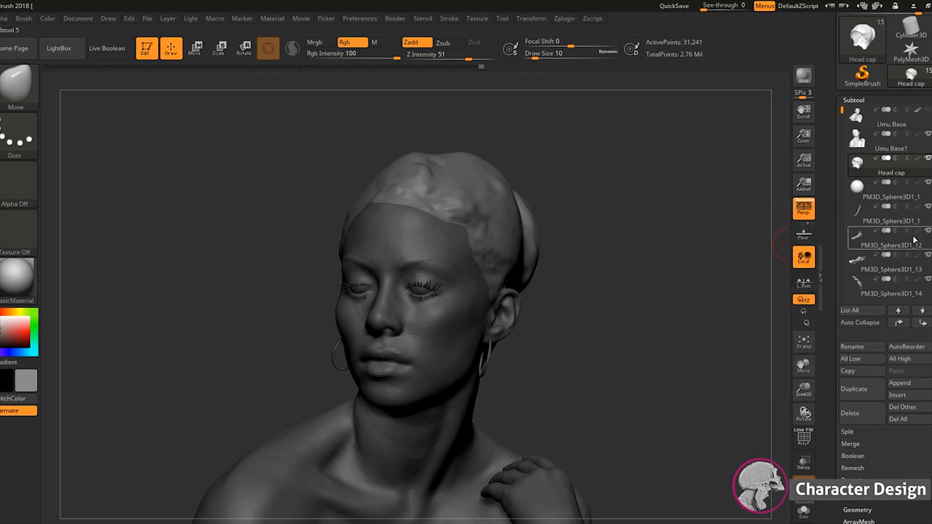
Hide the eyelash and earring subtools, including PM3D_Sphere3D1_12, PM3D_Sphere3D1_13, PM3D_Sphere3D1_14 and PM3D_Sphere3D1_16
click(928, 232)
click(928, 255)
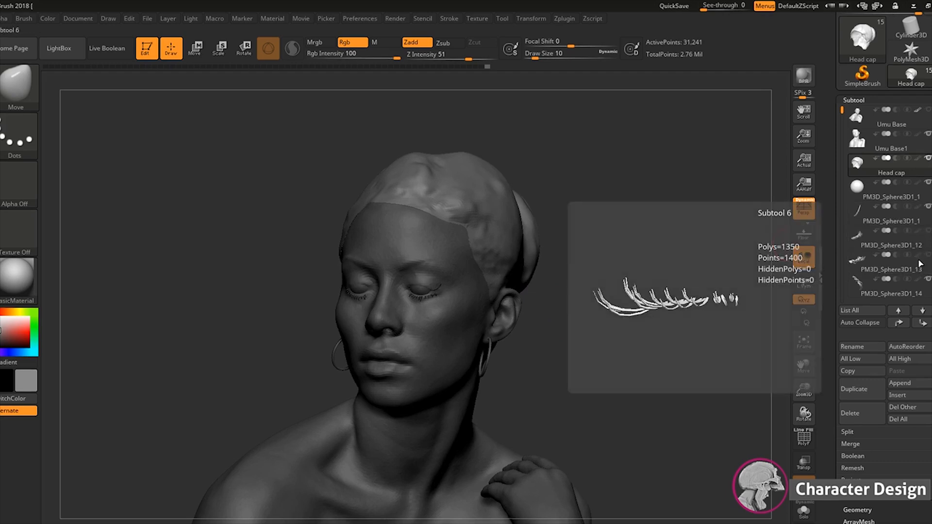
click(929, 280)
scroll(927, 281, down, 2)
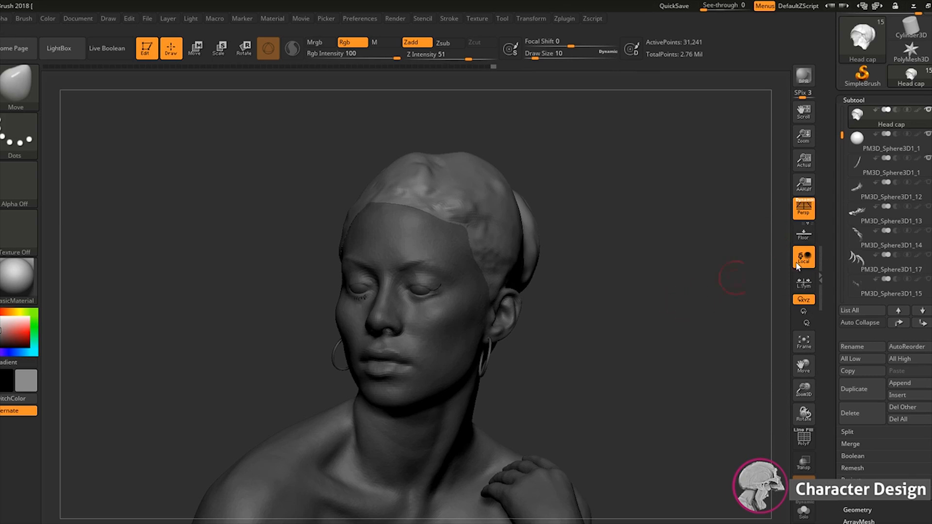
scroll(850, 183, down, 4)
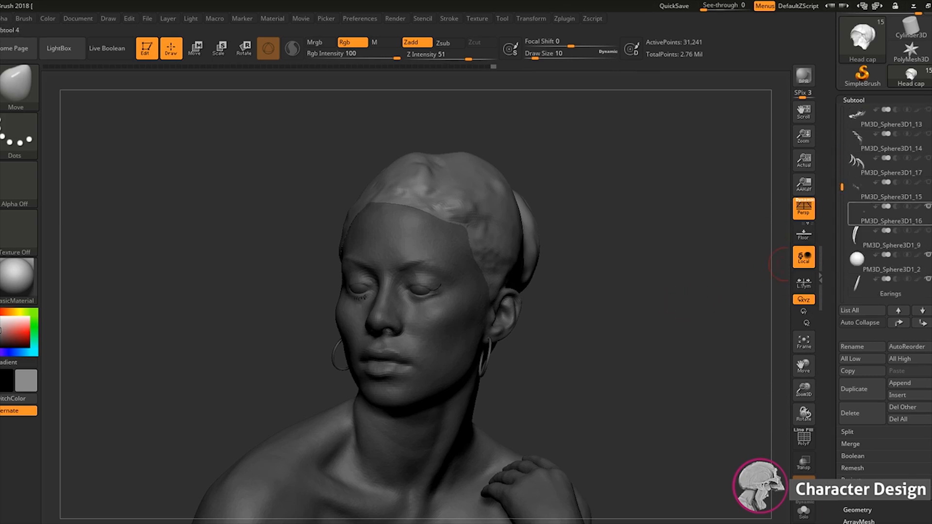
click(874, 216)
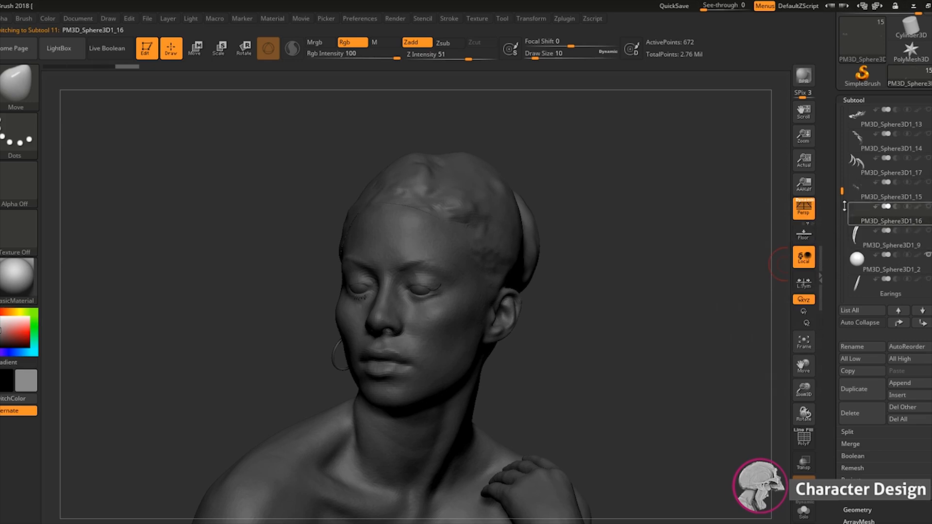
scroll(911, 228, down, 3)
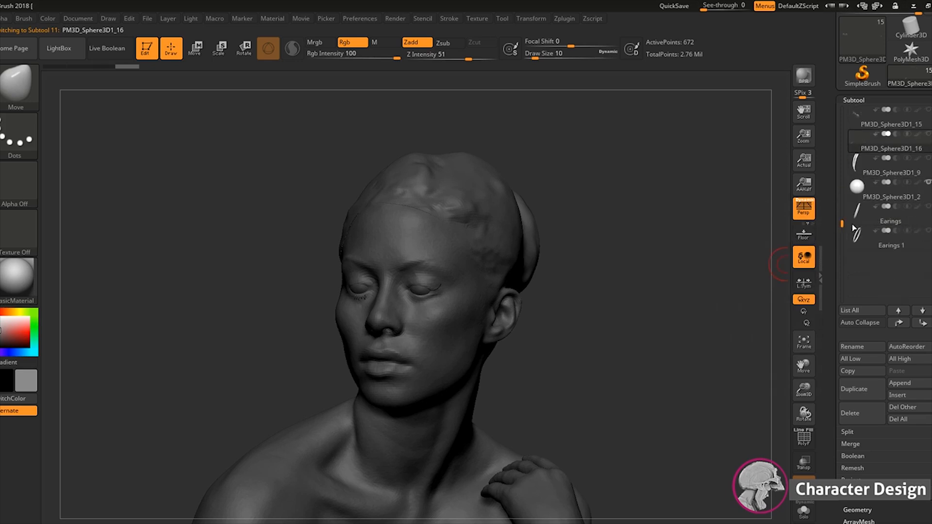
drag(843, 213, 843, 110)
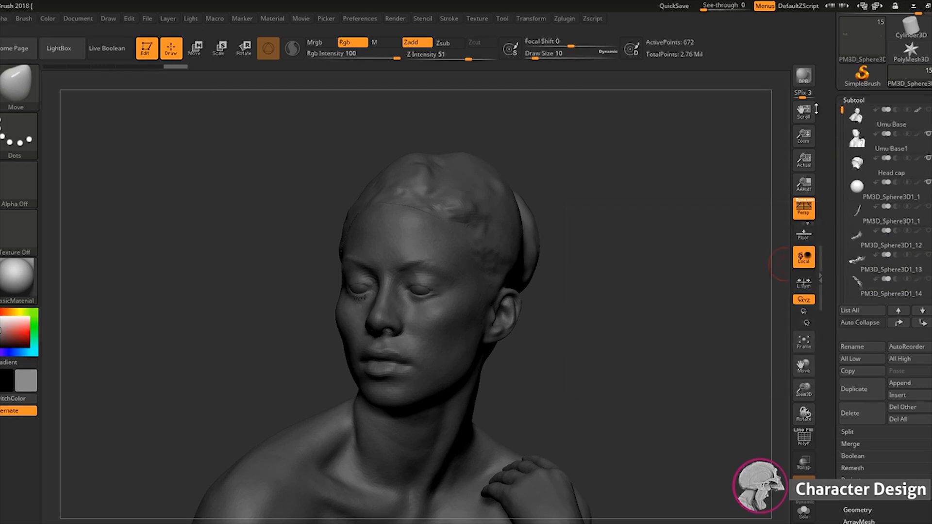
Make the Head cap subtool active and choose the CurveTube brush
drag(695, 248, 700, 293)
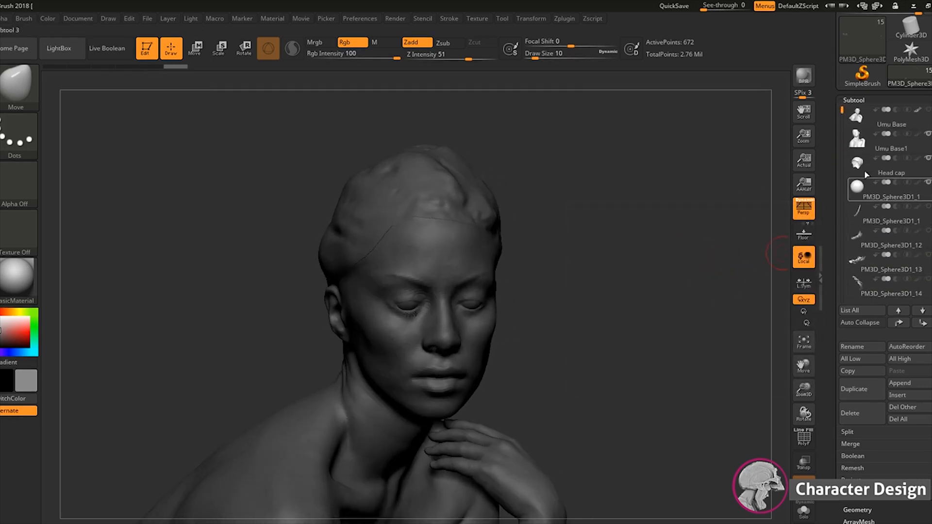
mouse_move(841, 116)
mouse_down()
mouse_move(840, 173)
mouse_move(839, 120)
mouse_up()
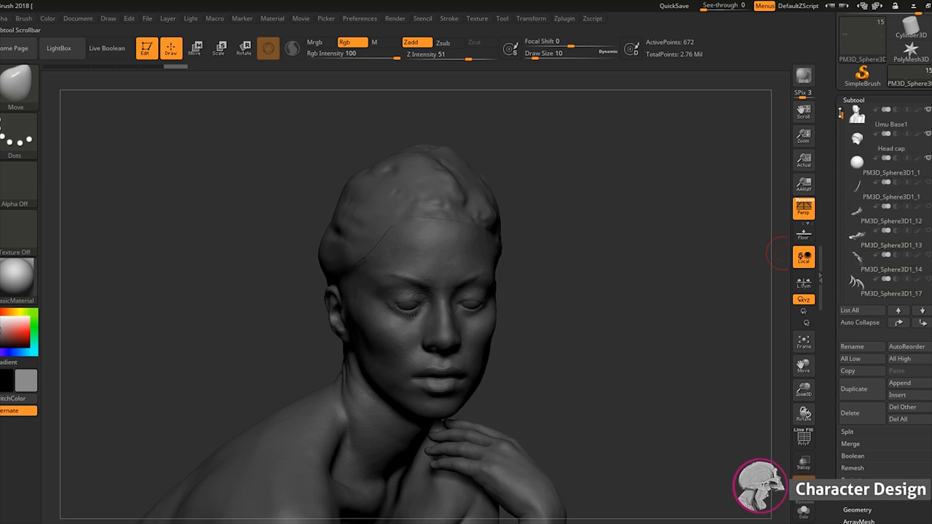
click(928, 151)
mouse_move(691, 282)
mouse_down()
mouse_move(695, 295)
mouse_move(672, 294)
mouse_move(657, 326)
mouse_move(676, 275)
mouse_move(685, 316)
mouse_move(680, 296)
mouse_move(677, 304)
mouse_up()
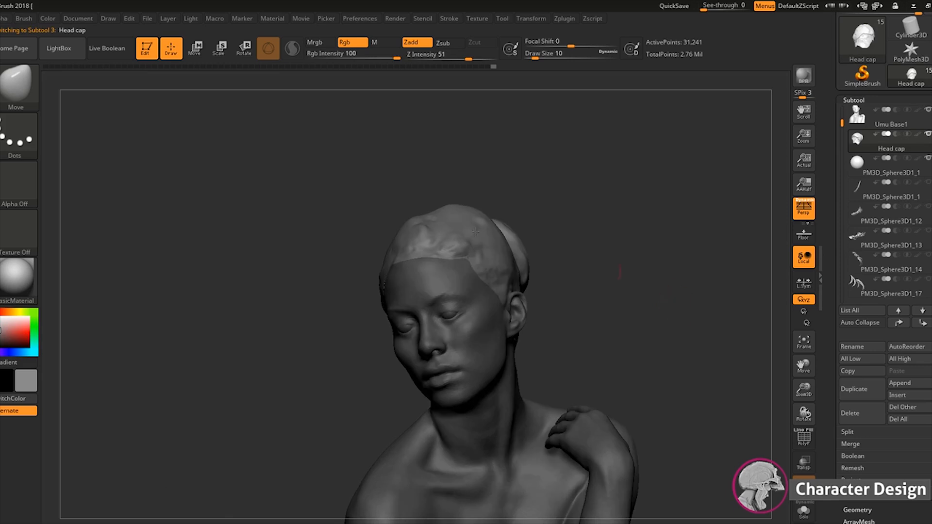
click(37, 95)
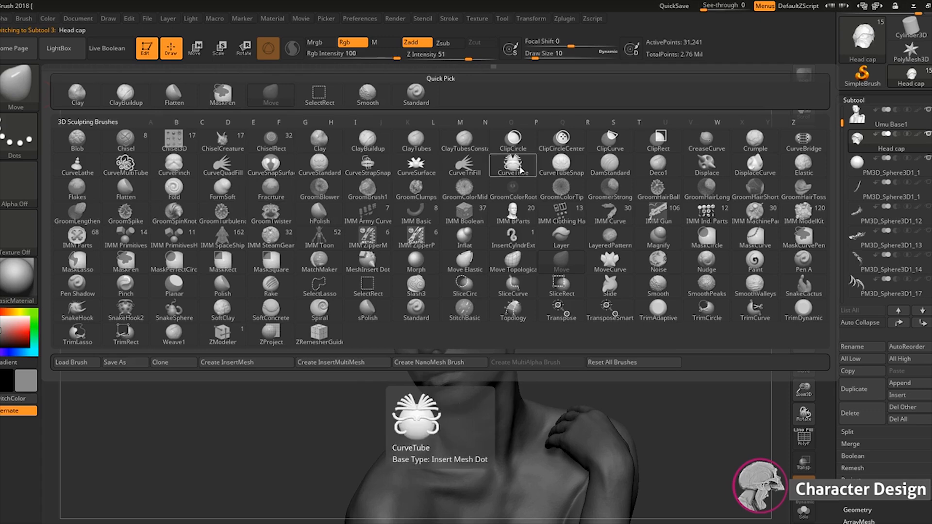
click(512, 171)
Reduce the CurveTube brush's Draw Size to 6 for working on the side of the head cap
drag(518, 183, 572, 202)
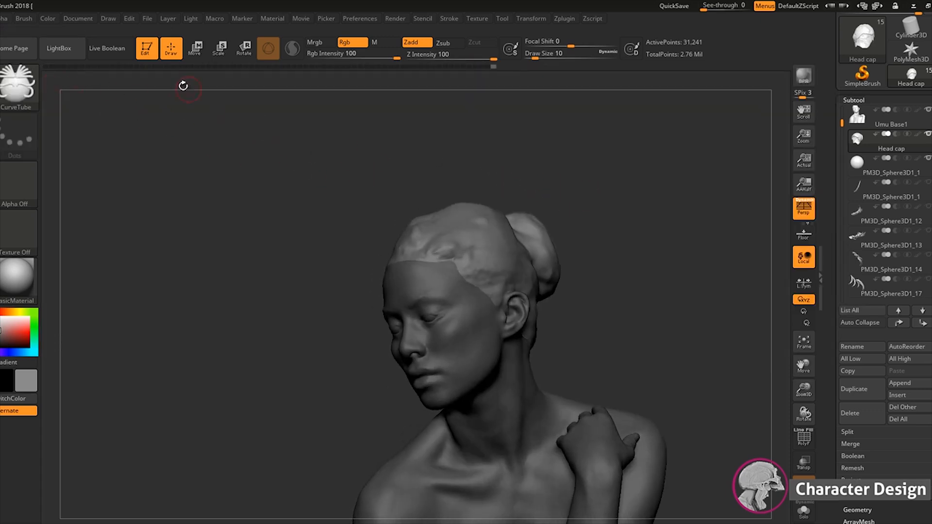
drag(658, 212, 656, 244)
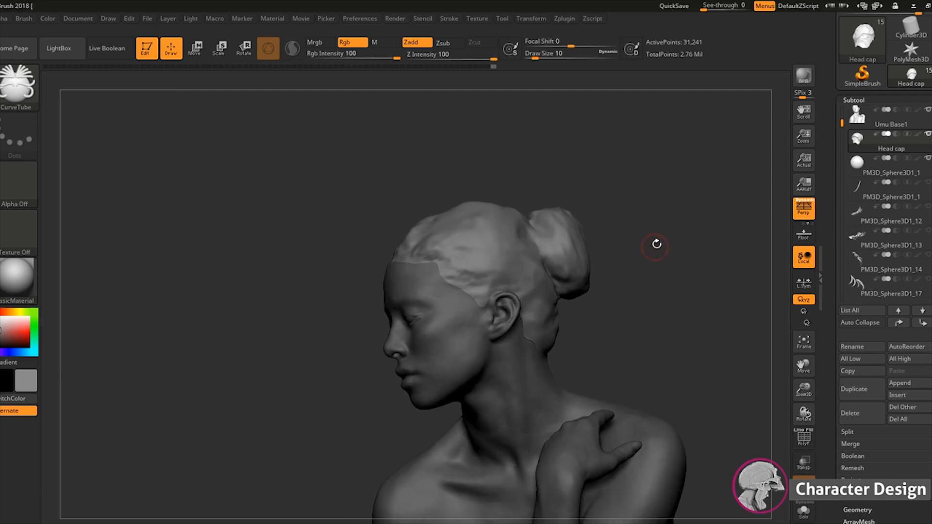
alt+drag(683, 288, 548, 280)
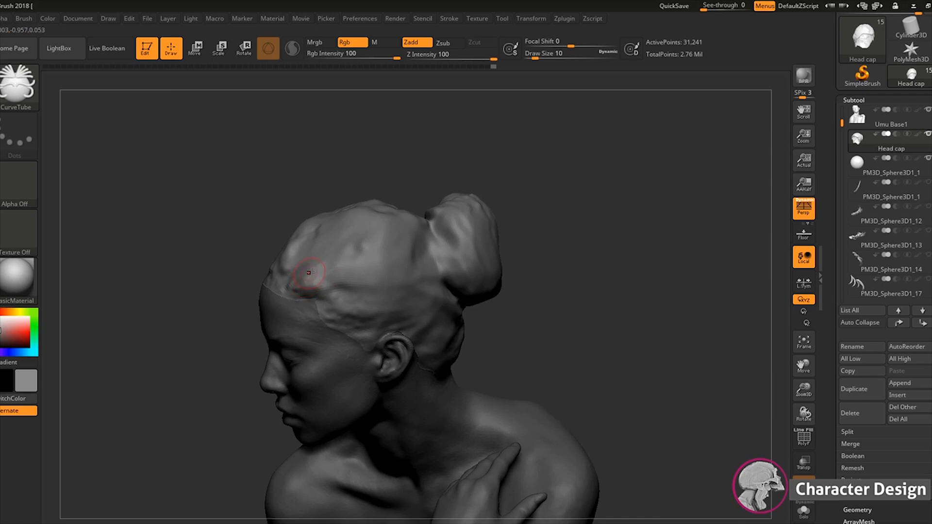
drag(567, 252, 593, 258)
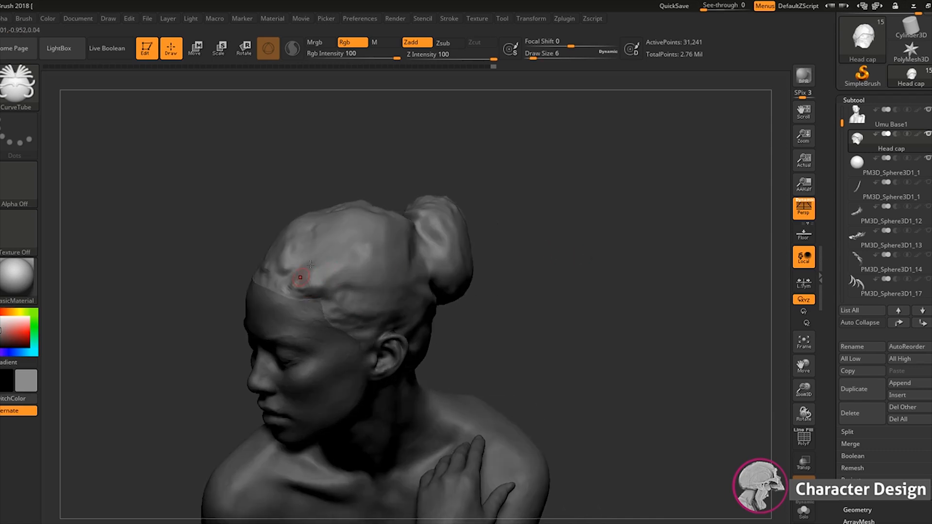
Draw a trial tube strand along the side of the head cap from the hairline to behind the ear, and undo it
drag(409, 314, 438, 346)
mouse_move(589, 325)
mouse_down()
mouse_move(606, 271)
mouse_move(587, 304)
mouse_move(541, 330)
mouse_move(564, 333)
mouse_up()
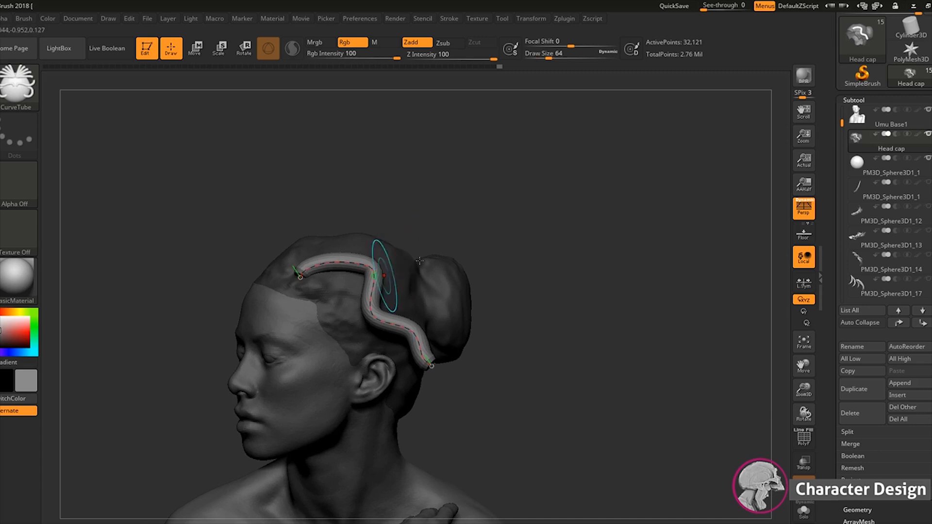
drag(500, 256, 567, 252)
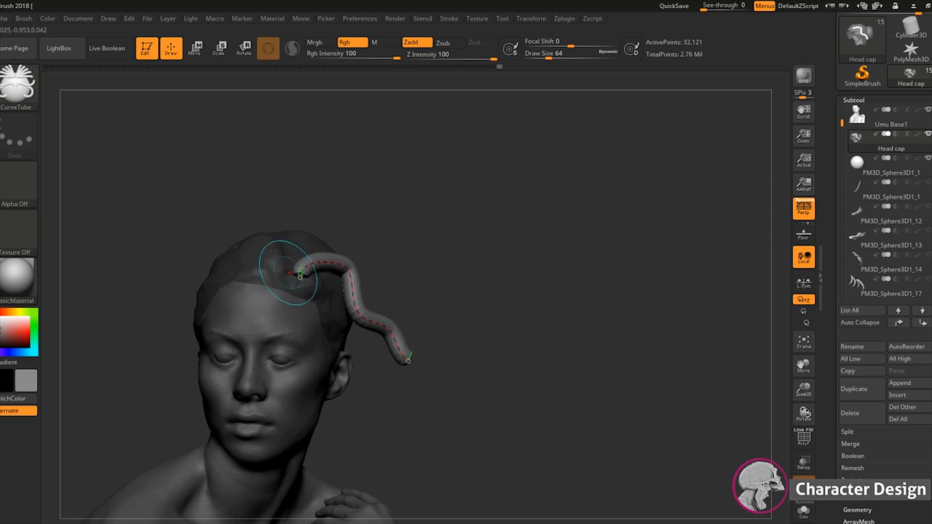
drag(458, 271, 381, 318)
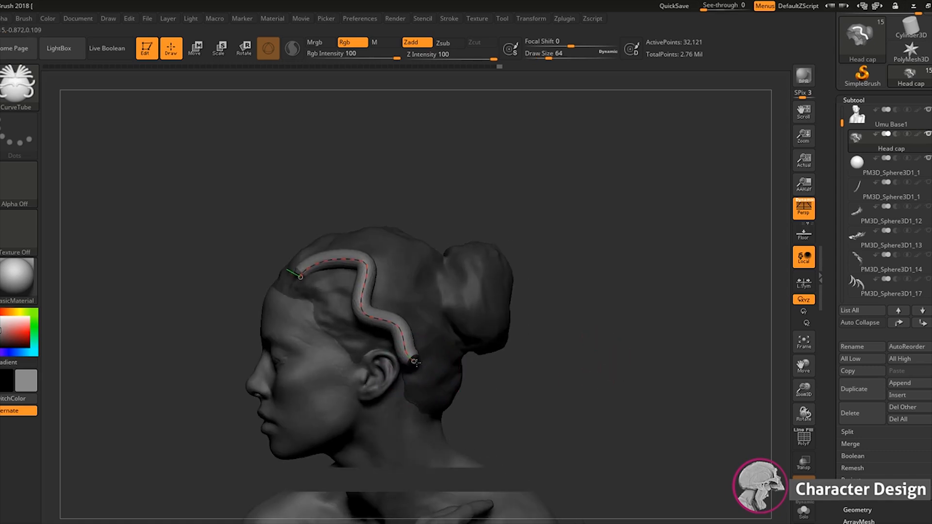
mouse_move(412, 359)
mouse_down()
mouse_move(495, 412)
mouse_move(501, 379)
mouse_move(510, 381)
mouse_up()
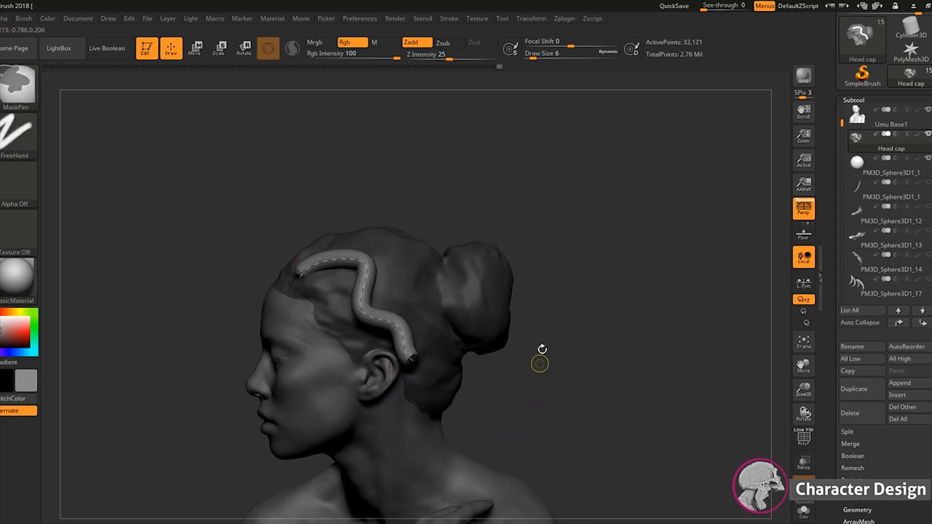
key(ctrl+z)
Insert a Sphere3D subtool below Head cap and make it the active subtool
drag(567, 318, 638, 307)
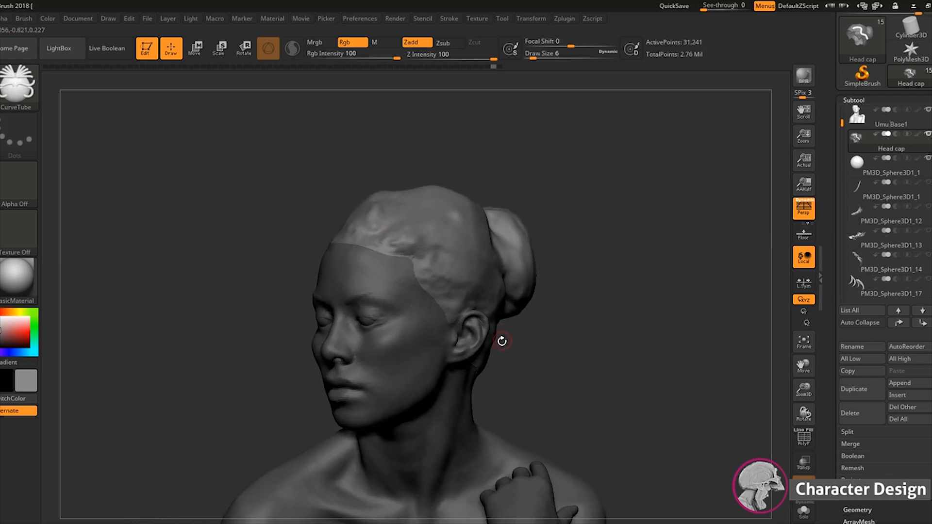
drag(586, 334, 561, 322)
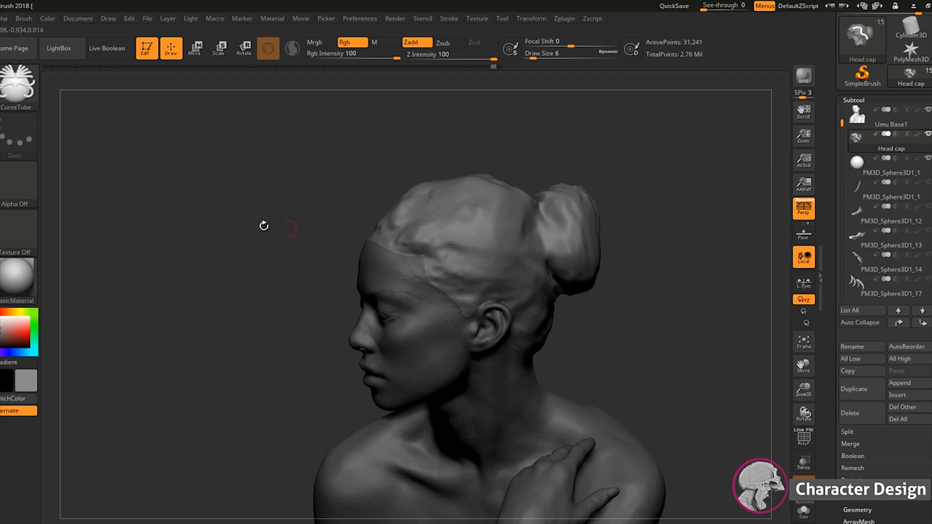
drag(601, 332, 430, 261)
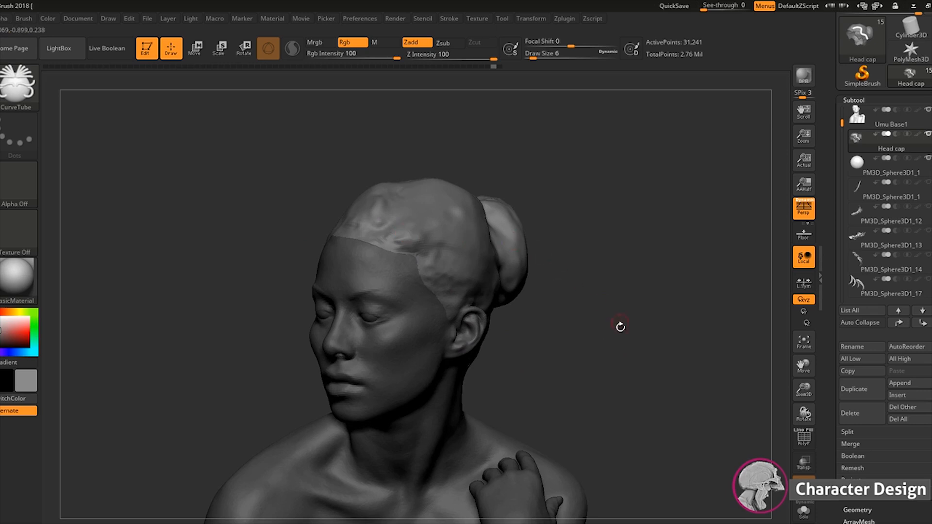
drag(620, 327, 580, 330)
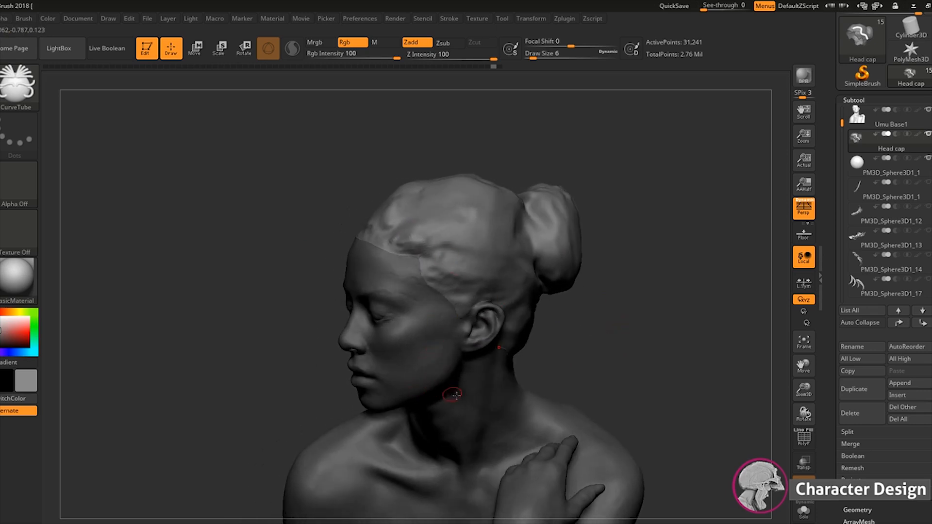
click(912, 399)
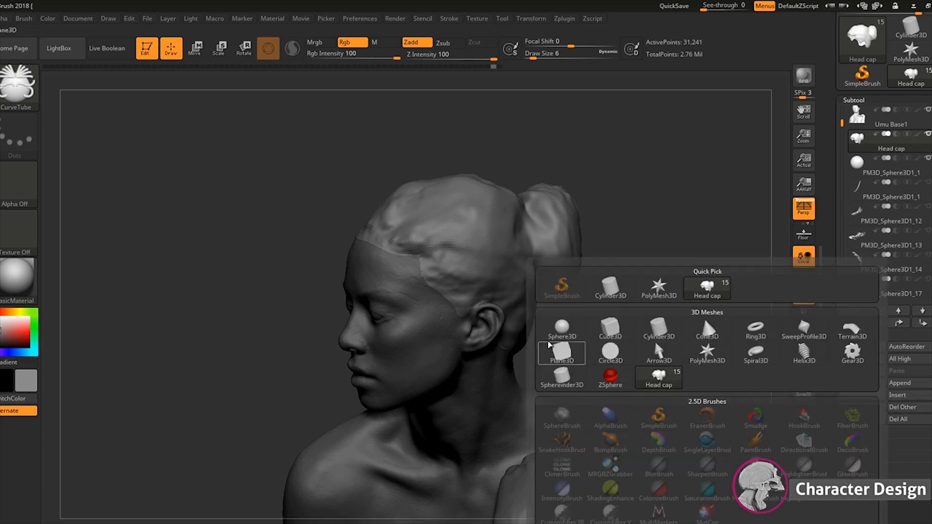
click(562, 353)
drag(804, 390, 631, 312)
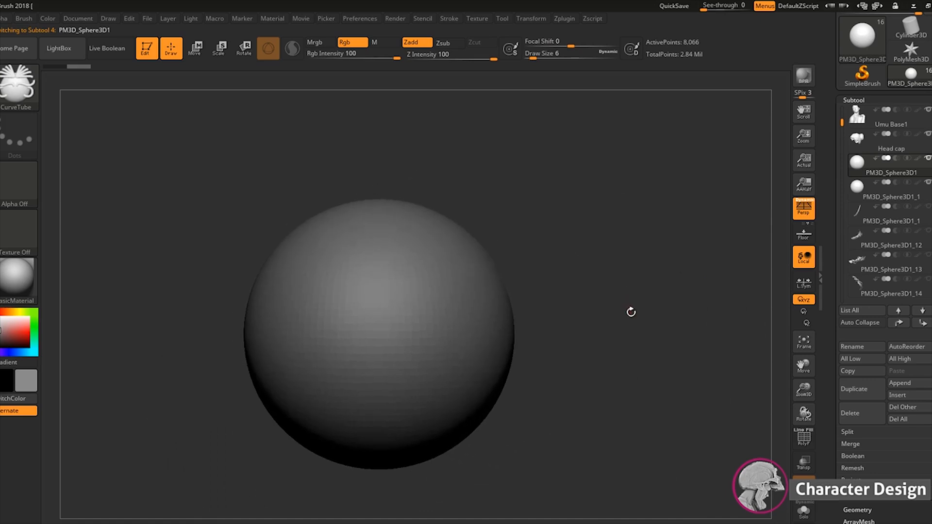
Scale the inserted sphere down and move it in front of the chest, and return to the CurveTube brush
key(r)
drag(379, 334, 183, 318)
shift+drag(514, 297, 536, 295)
drag(379, 273, 379, 192)
alt+drag(513, 253, 690, 338)
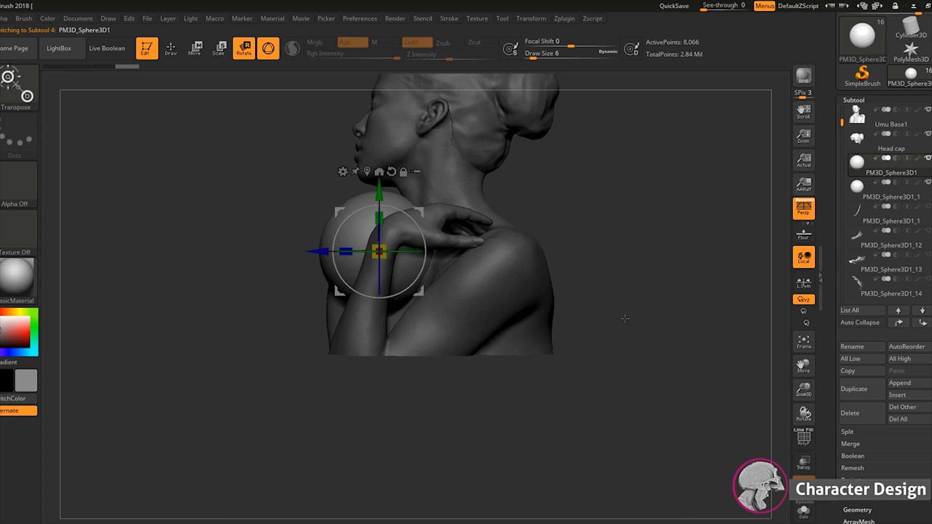
key(q)
mouse_move(577, 281)
alt+mouse_down()
mouse_move(595, 360)
mouse_move(709, 281)
mouse_move(691, 277)
mouse_move(743, 312)
mouse_move(682, 282)
alt+mouse_up()
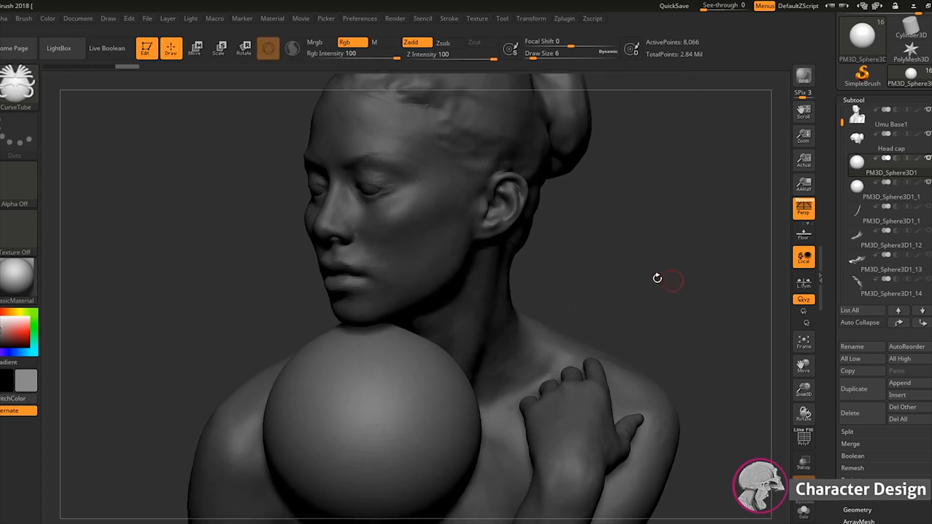
With the sphere subtool active, draw a tube strand from the hairline across the head to the bun, and undo the last two changes
drag(808, 391, 805, 358)
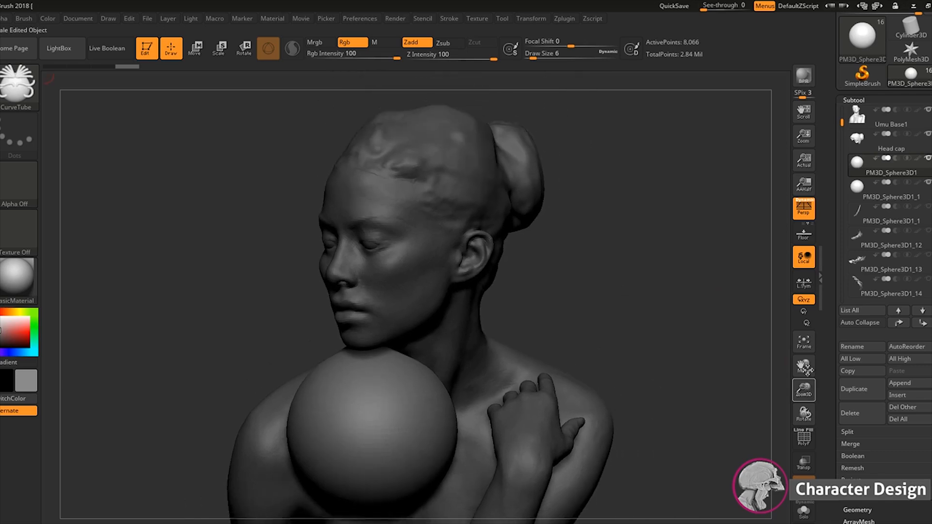
drag(593, 325, 481, 358)
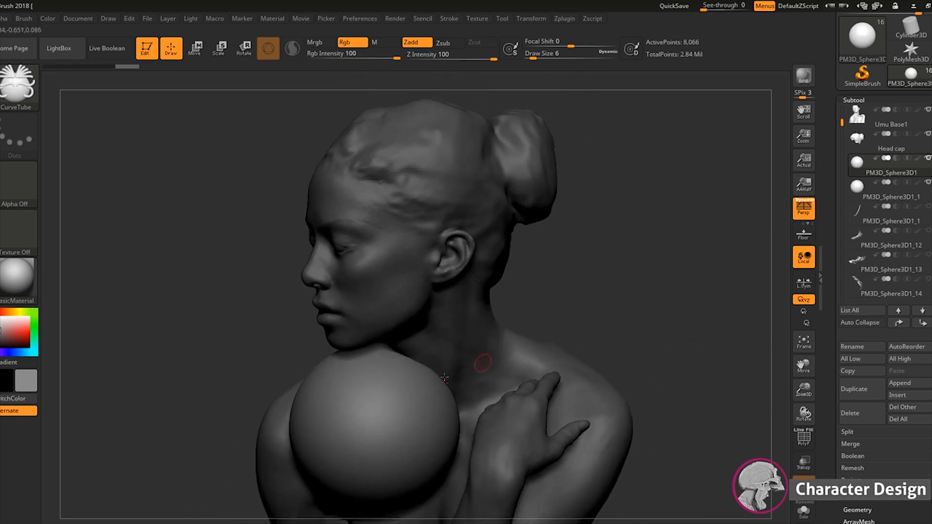
drag(689, 294, 639, 293)
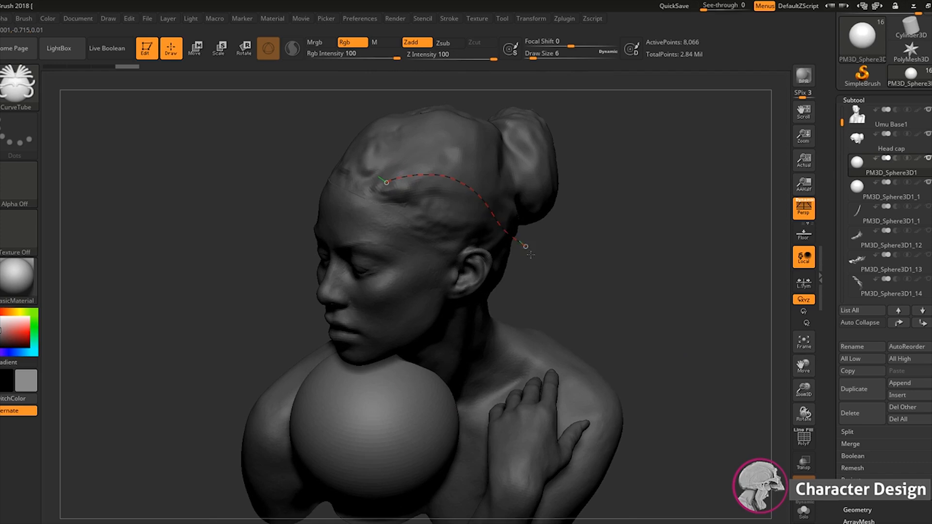
drag(531, 255, 520, 292)
drag(660, 314, 655, 267)
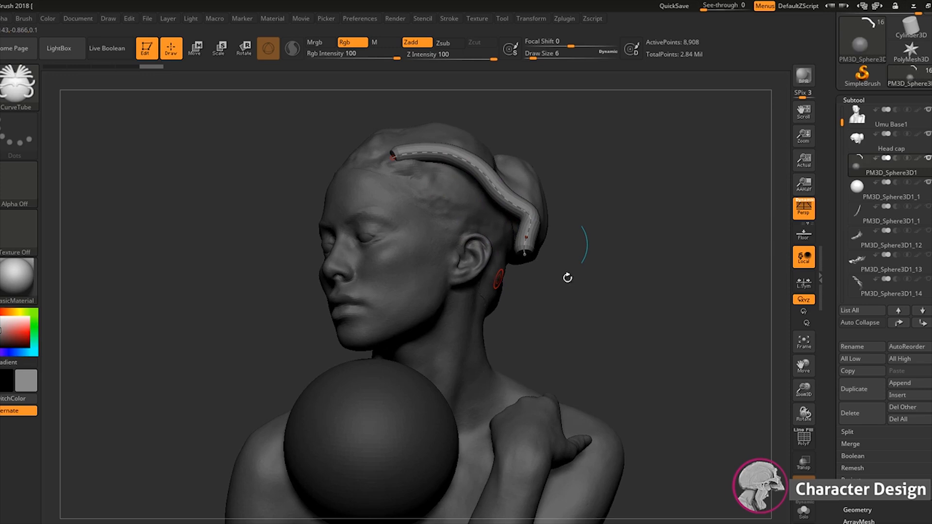
key(ctrl+z)
key(ctrl+z)
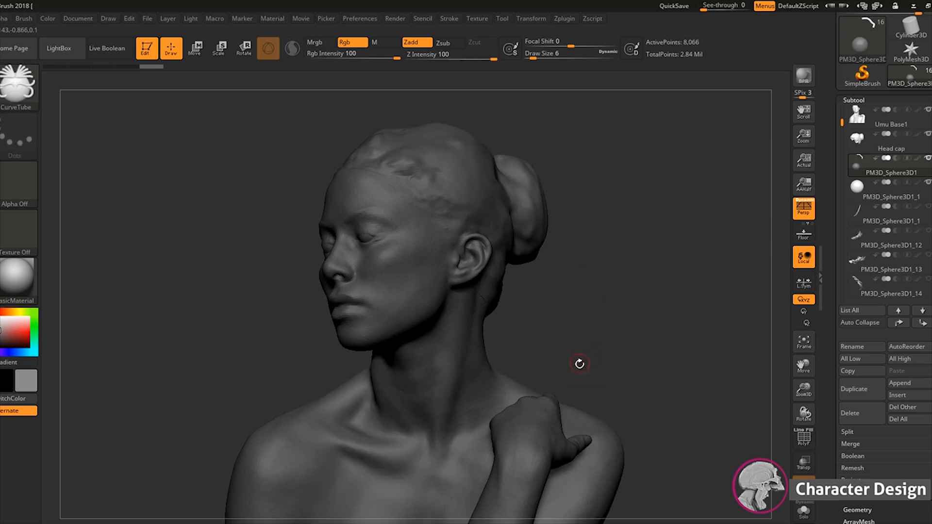
Delete the inserted sphere subtool PM3D_Sphere3D1 and make Head cap active again
drag(678, 293, 712, 283)
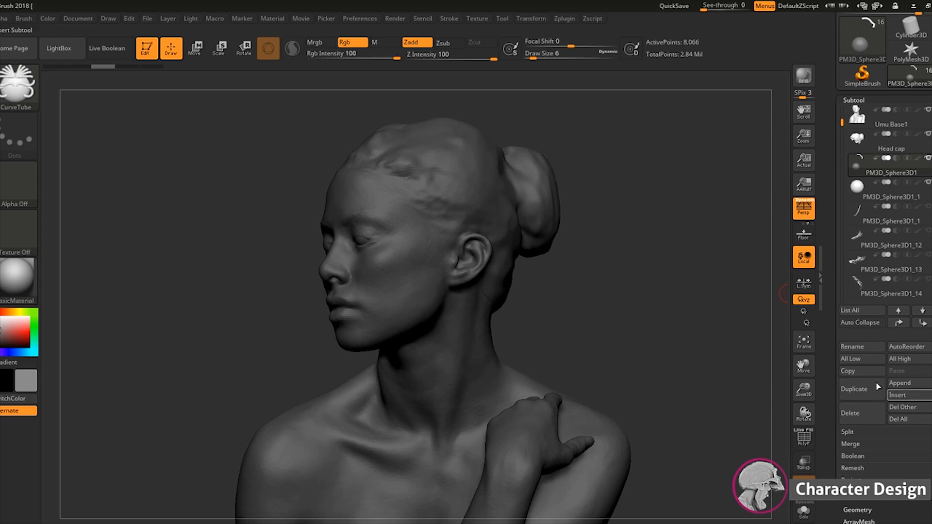
click(866, 419)
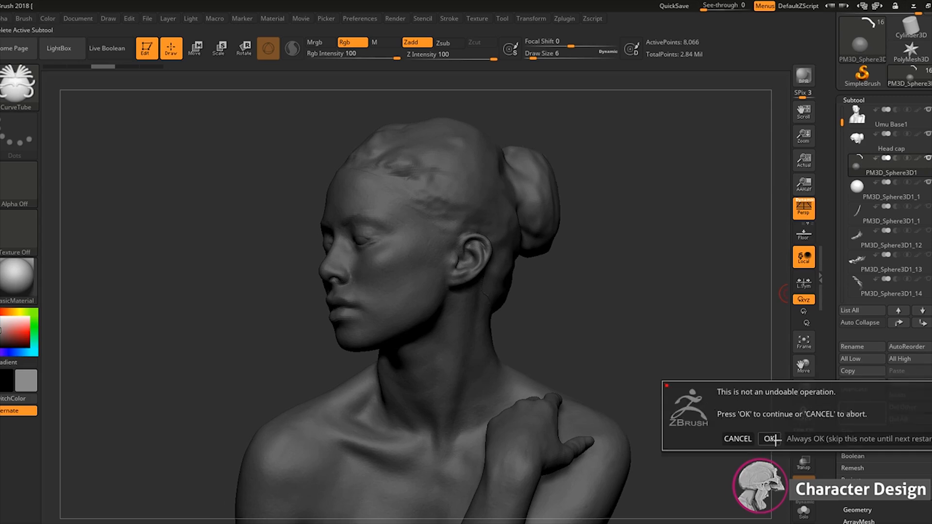
click(773, 438)
click(920, 149)
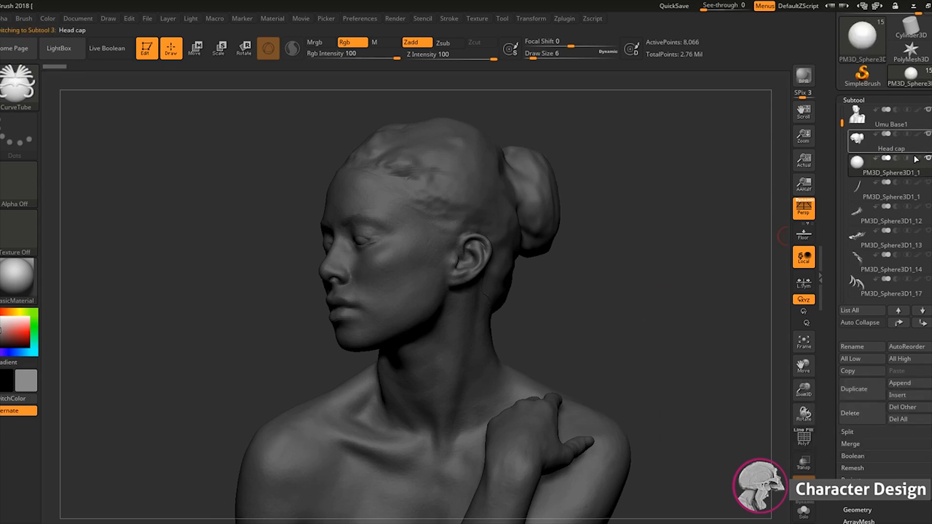
alt+drag(657, 292, 639, 278)
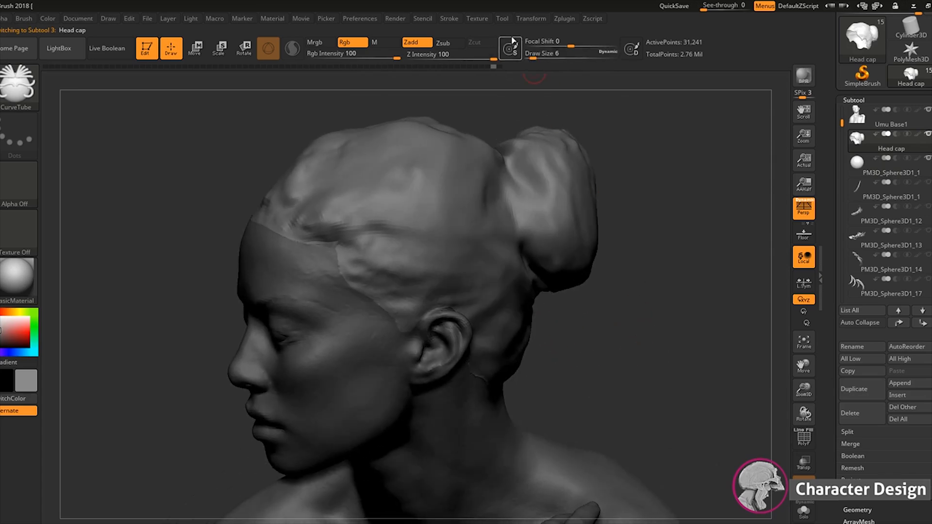
Open the Curve settings of the CurveTube brush's stroke
click(565, 19)
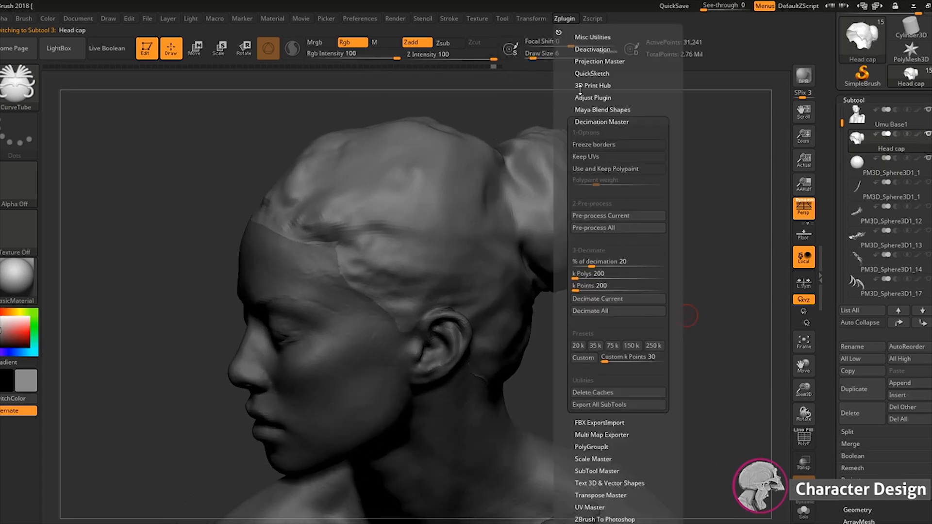
mouse_move(504, 18)
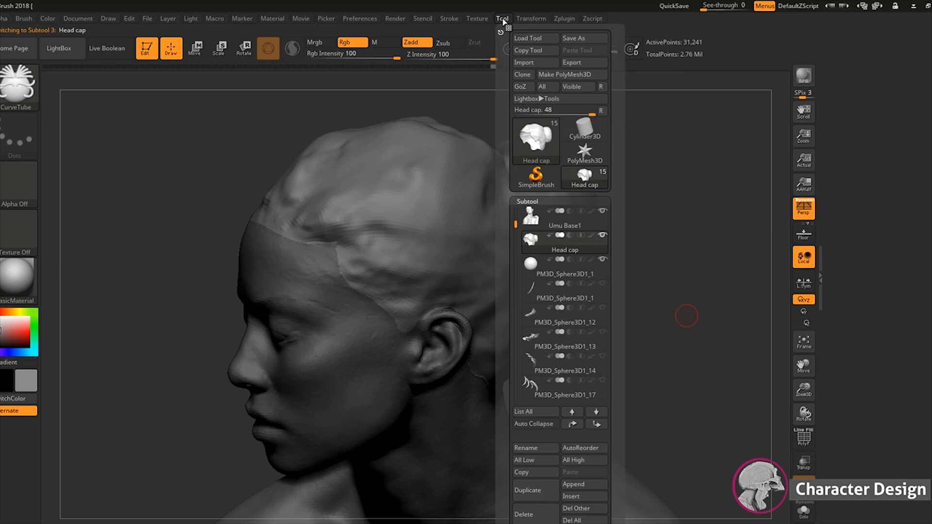
mouse_move(456, 25)
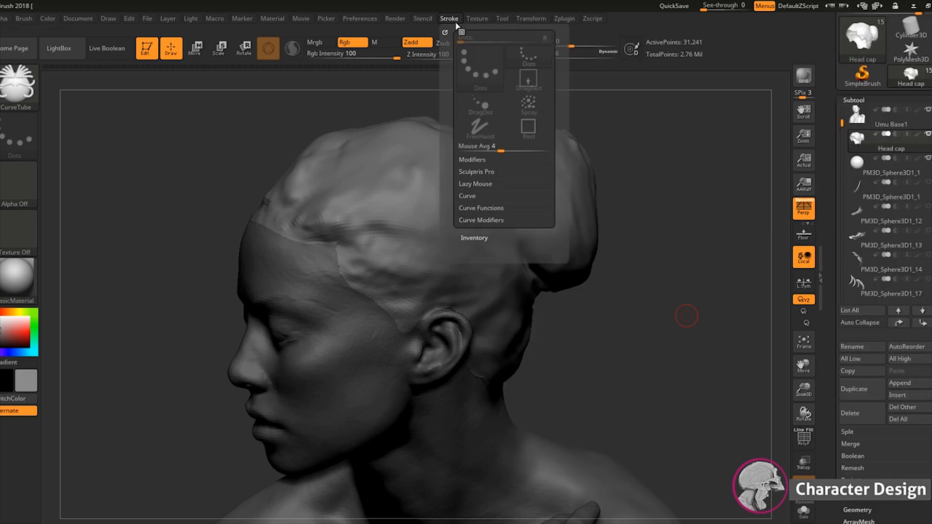
click(467, 196)
click(473, 209)
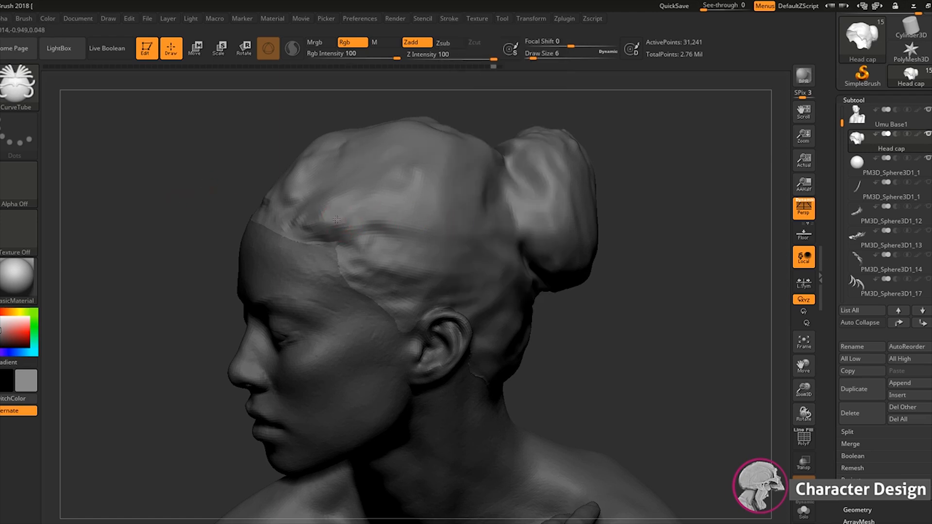
Draw a tube strand from the temple hairline down to the shoulder, pull its lower end outward, and undo the strand
drag(406, 473, 429, 516)
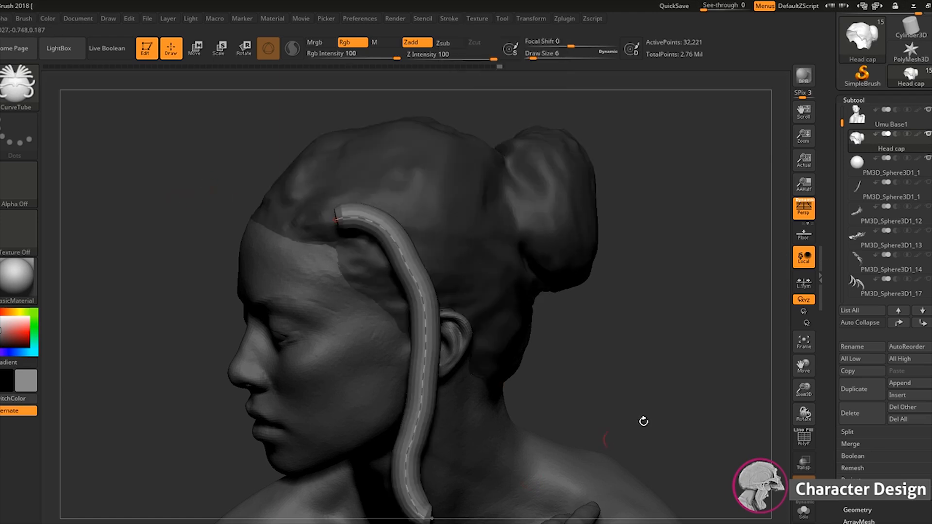
mouse_move(672, 371)
mouse_down()
mouse_move(605, 340)
mouse_move(618, 280)
mouse_move(516, 199)
mouse_up()
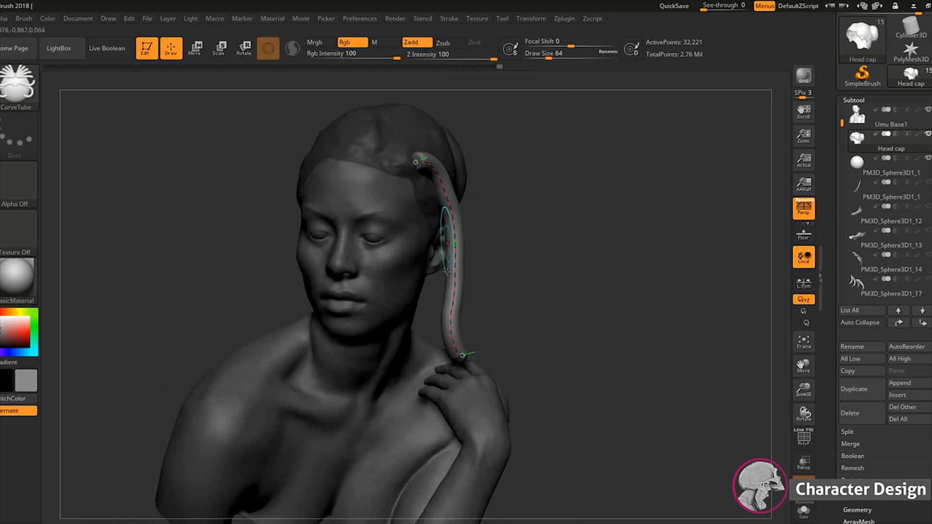
drag(562, 308, 528, 308)
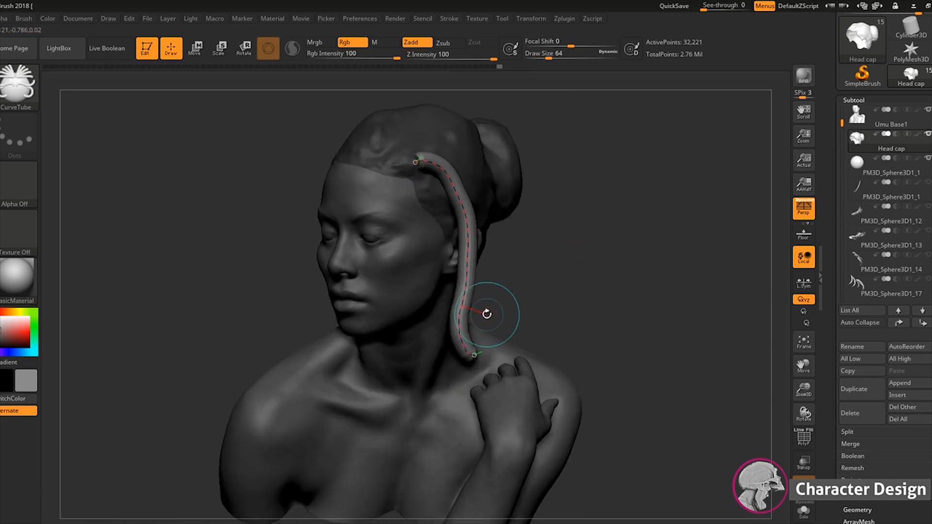
drag(555, 306, 615, 283)
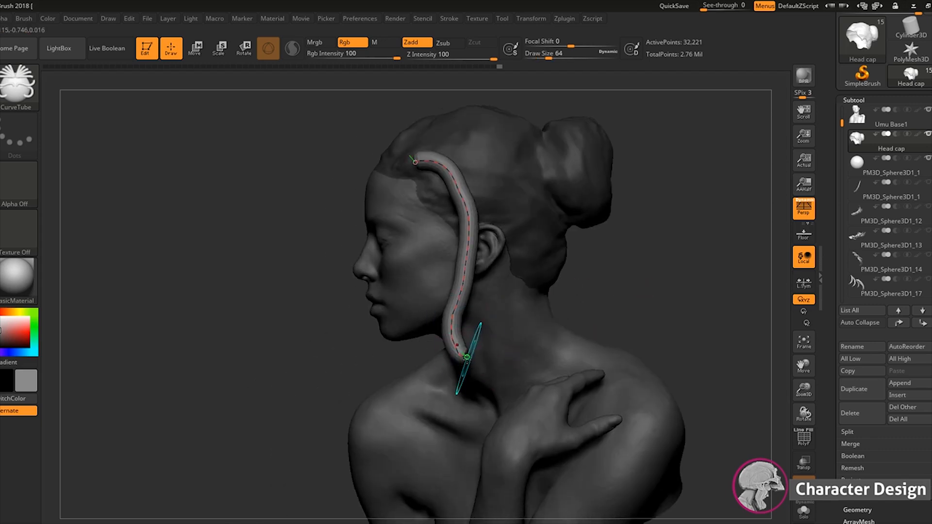
mouse_move(467, 358)
mouse_down()
mouse_move(570, 361)
mouse_move(644, 353)
mouse_move(658, 340)
mouse_up()
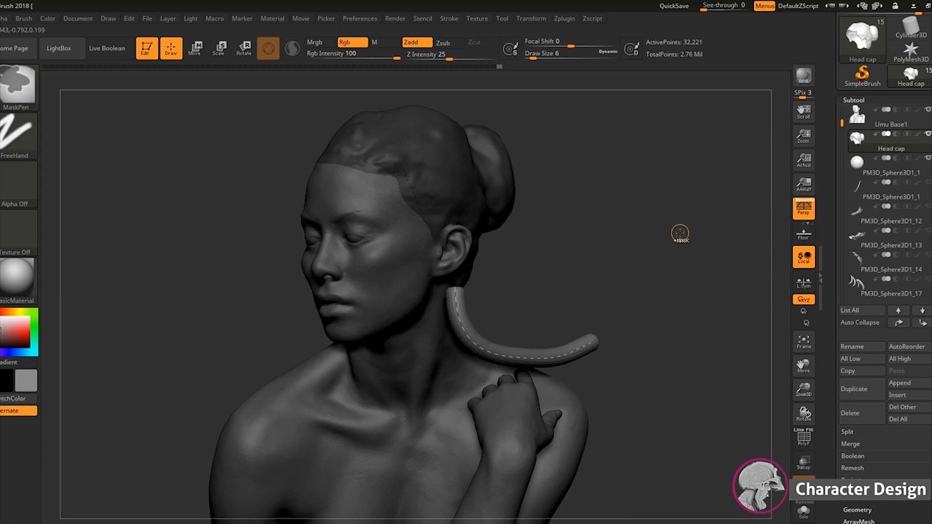
key(ctrl+z)
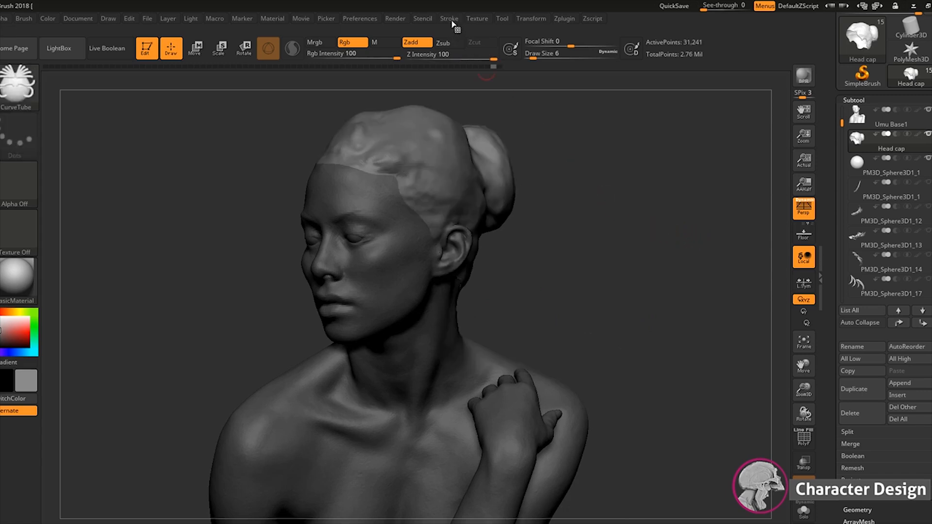
Enable Lock Start for curves, test it by pulling the free end of a new temple strand outward, and undo the test strand
click(450, 20)
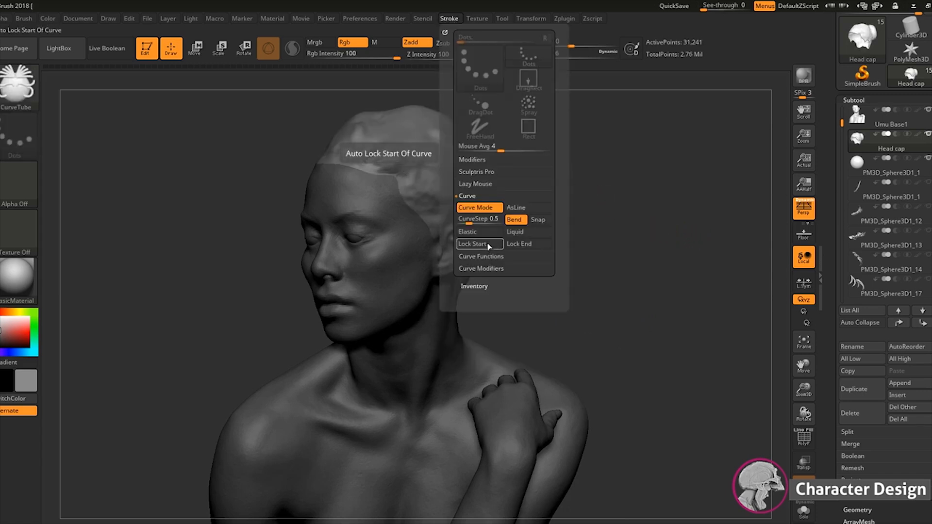
click(485, 247)
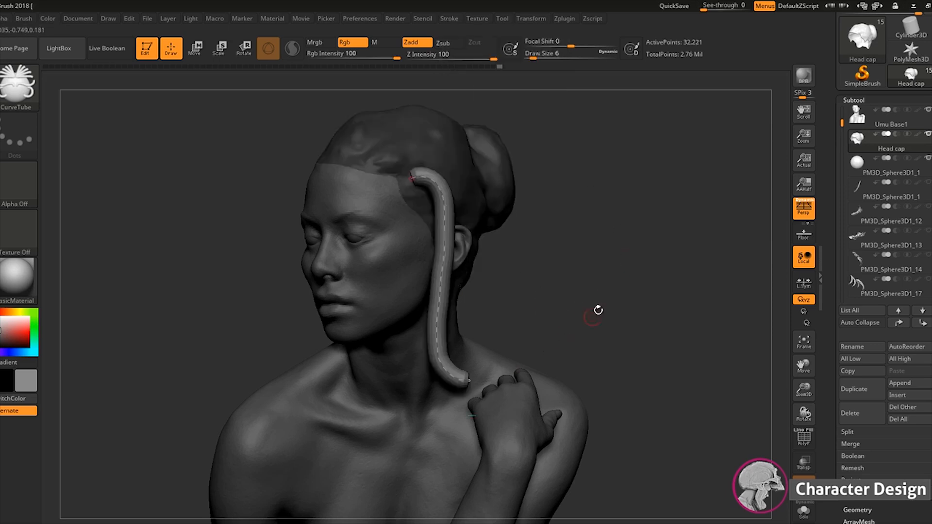
drag(597, 312, 646, 311)
mouse_move(461, 393)
mouse_down()
mouse_move(473, 370)
mouse_move(471, 386)
mouse_move(507, 390)
mouse_up()
drag(600, 310, 652, 287)
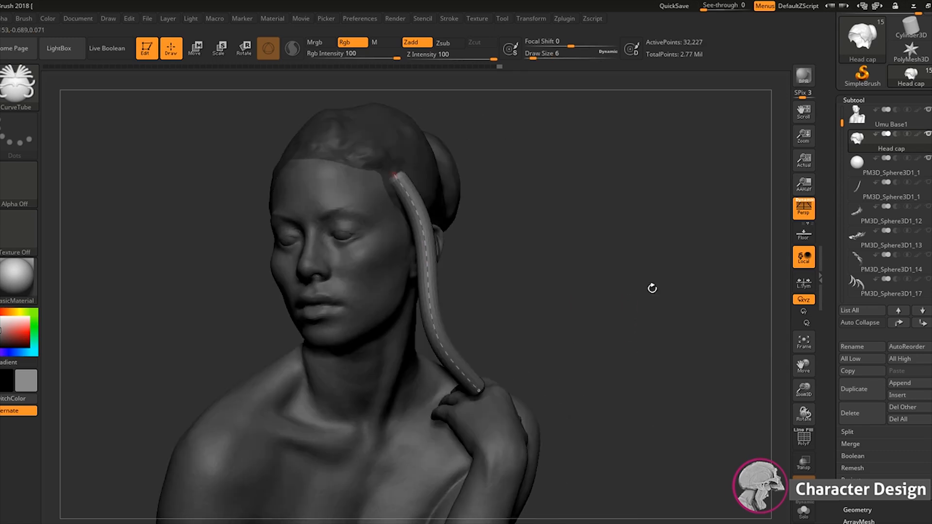
drag(612, 335, 568, 369)
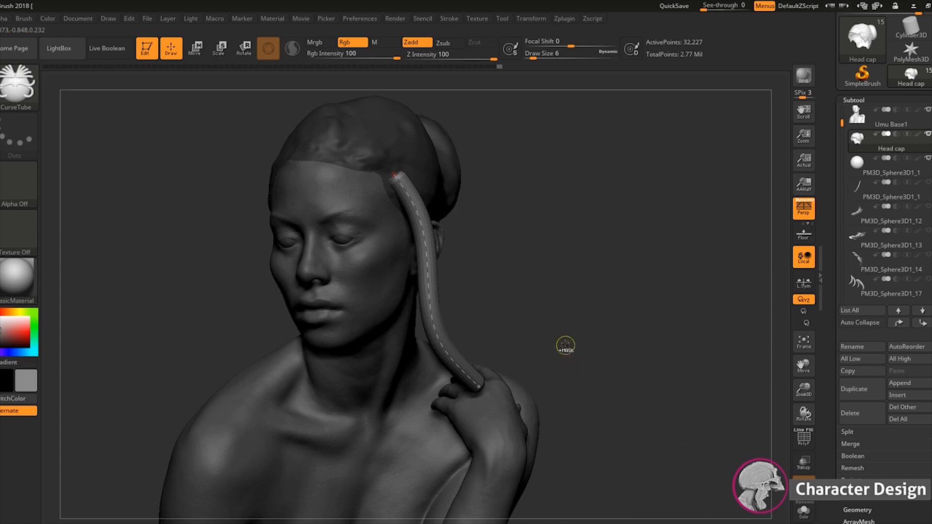
key(ctrl+z)
key(ctrl+z)
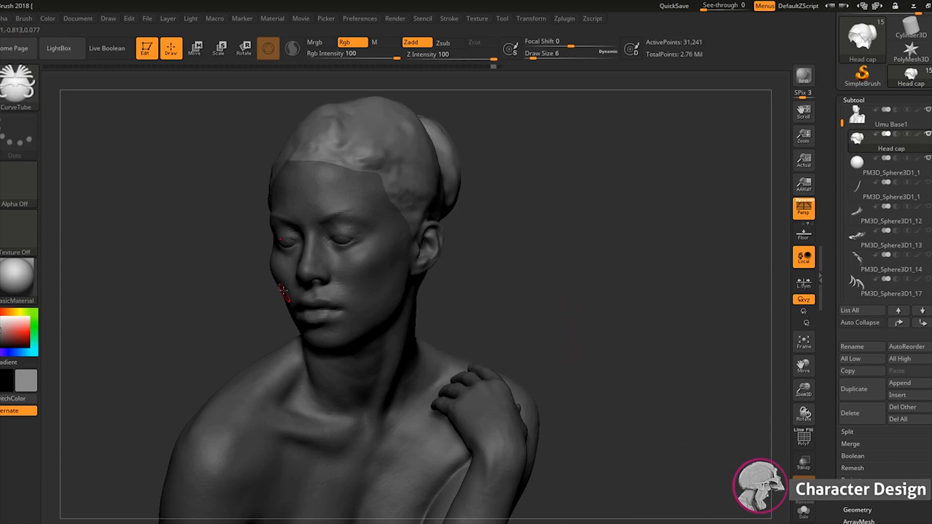
Set the CurveTube brush's Imbed depth to 95 and draw a test strand from the hairline back over the head cap
click(24, 19)
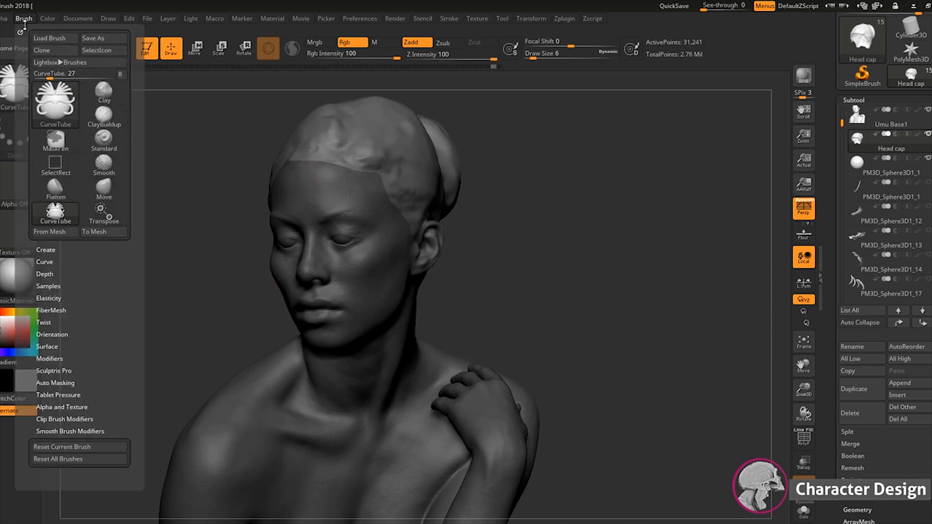
click(46, 274)
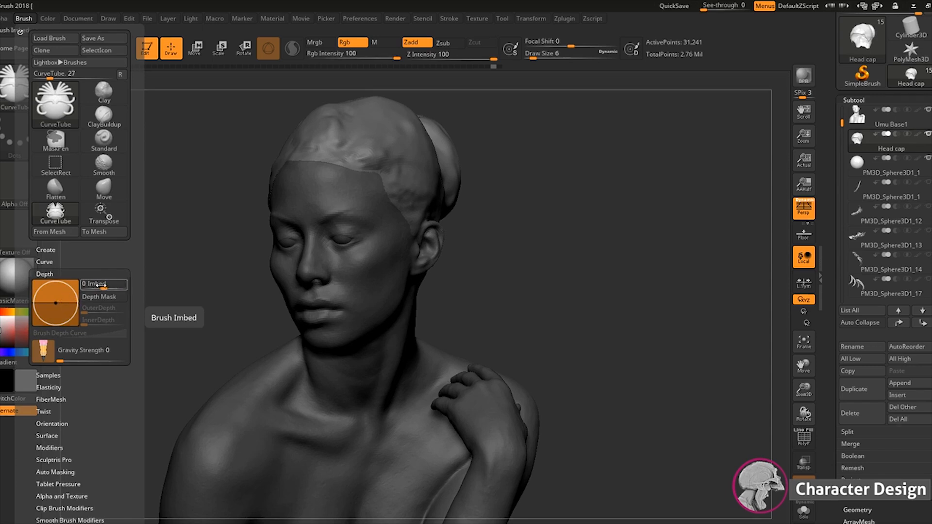
drag(55, 303, 54, 304)
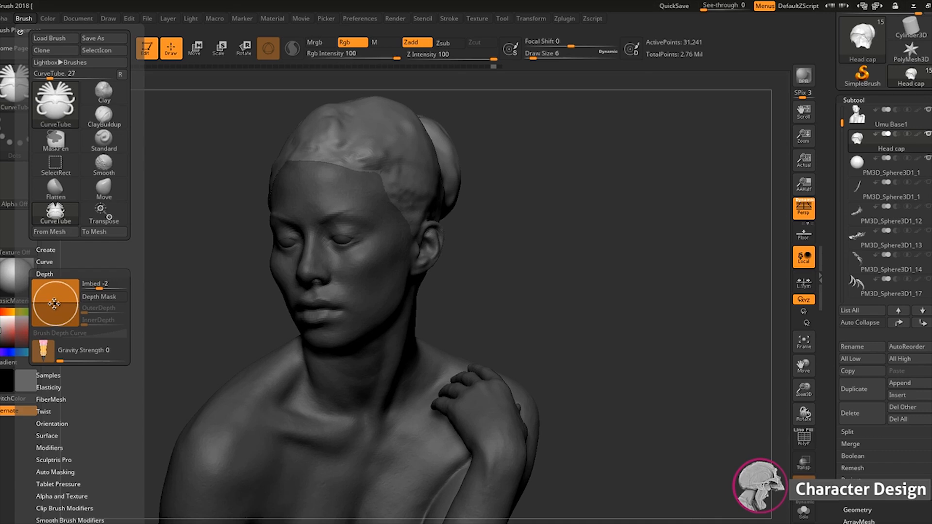
drag(54, 304, 62, 281)
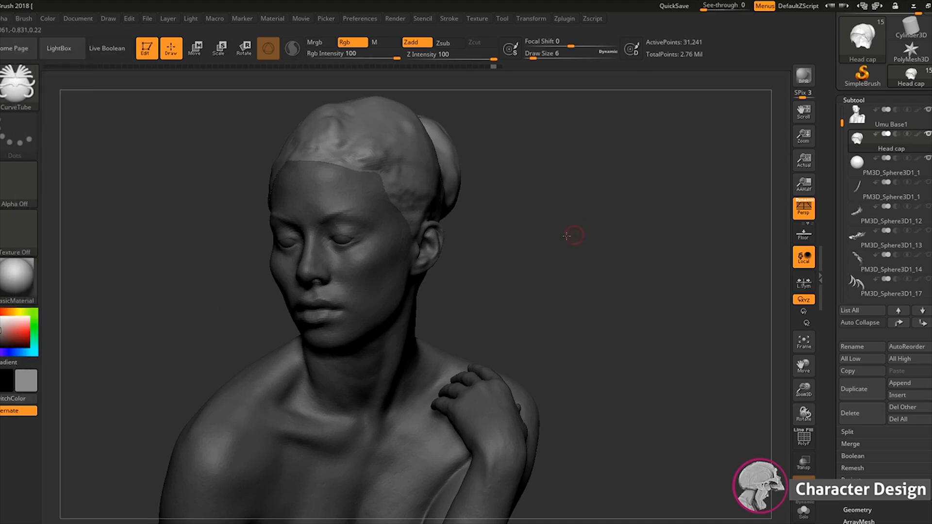
drag(567, 236, 418, 167)
mouse_move(640, 235)
mouse_down()
mouse_move(666, 206)
mouse_move(668, 158)
mouse_move(654, 141)
mouse_up()
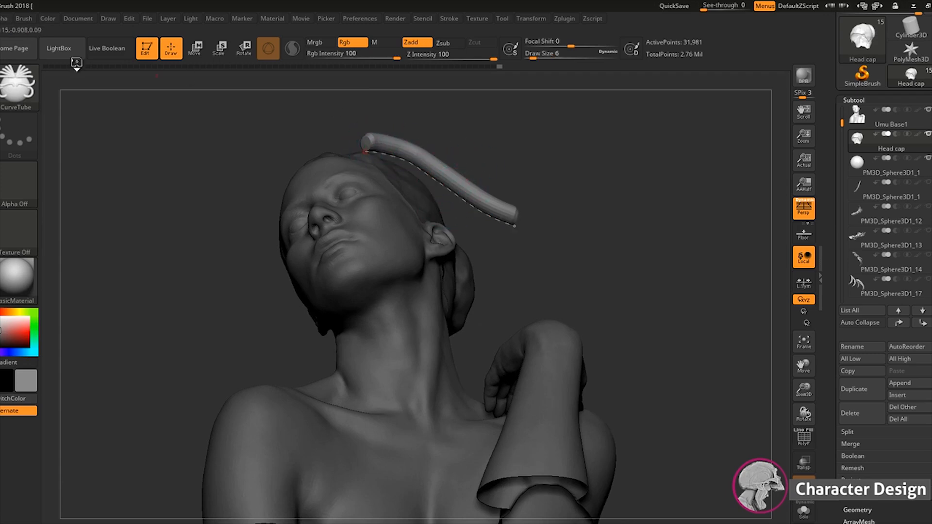
Set the brush's Imbed depth to 7 and draw a test strand along the hairline on the other side of the head cap
click(23, 19)
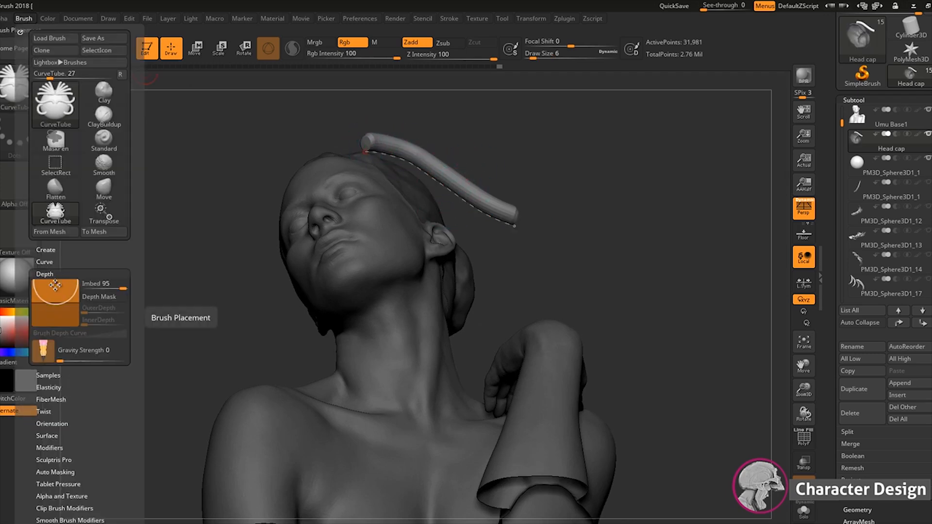
drag(51, 290, 51, 303)
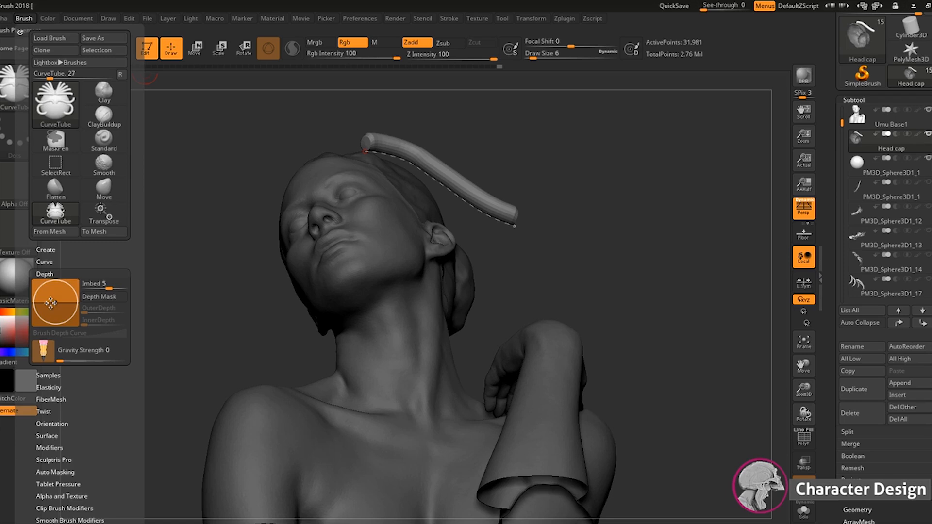
mouse_move(493, 252)
mouse_down()
mouse_move(510, 231)
mouse_move(425, 215)
mouse_up()
key(ctrl+z)
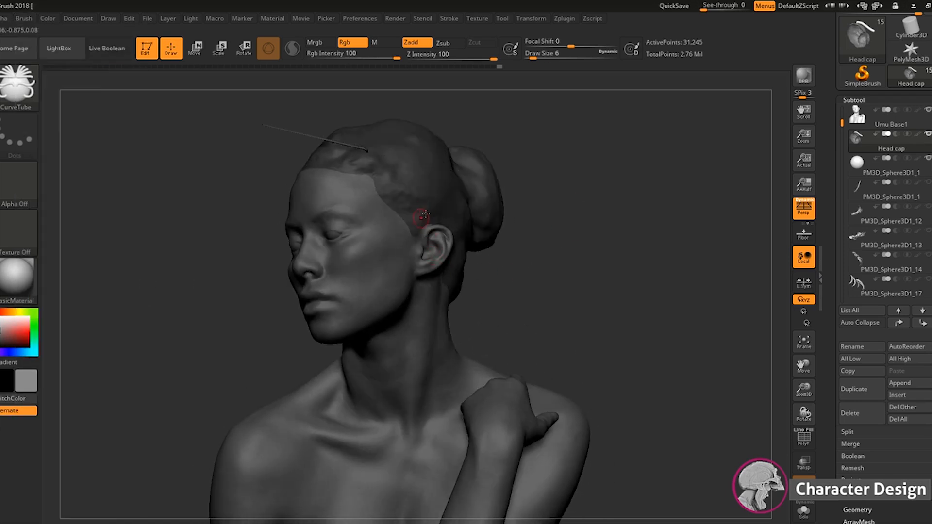
key(ctrl+shift+z)
drag(566, 199, 699, 193)
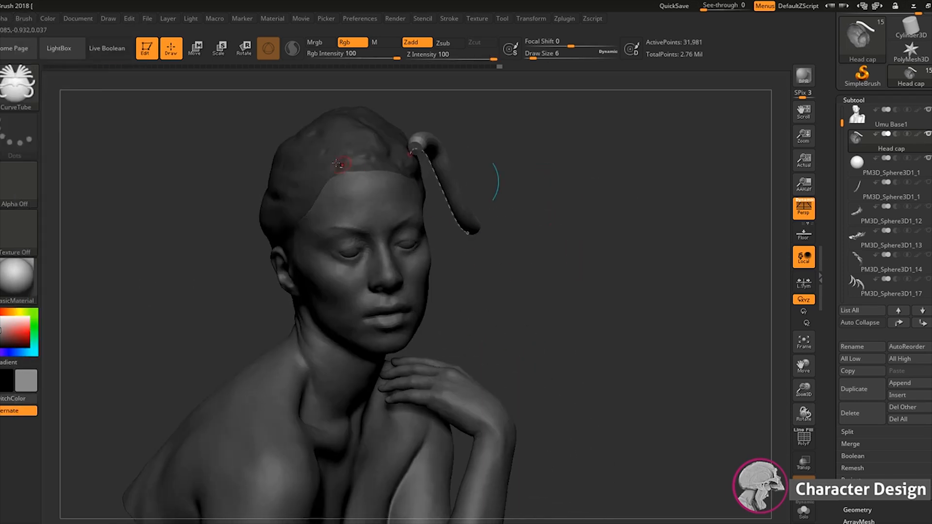
click(322, 155)
drag(578, 190, 427, 182)
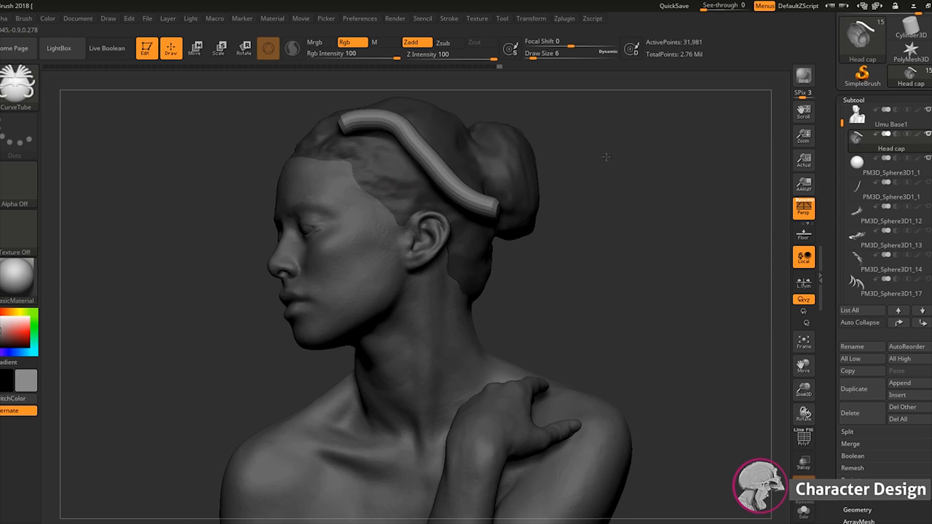
drag(607, 157, 622, 152)
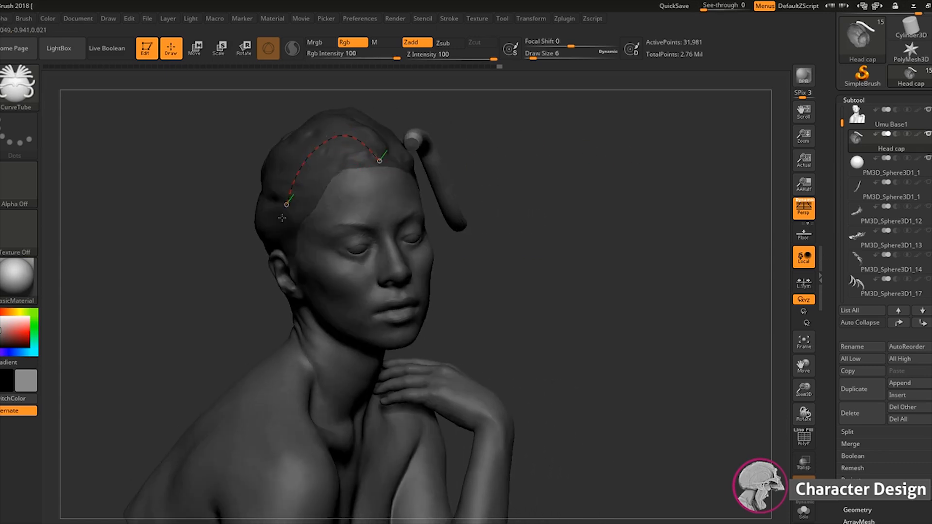
drag(282, 218, 281, 224)
drag(563, 194, 556, 121)
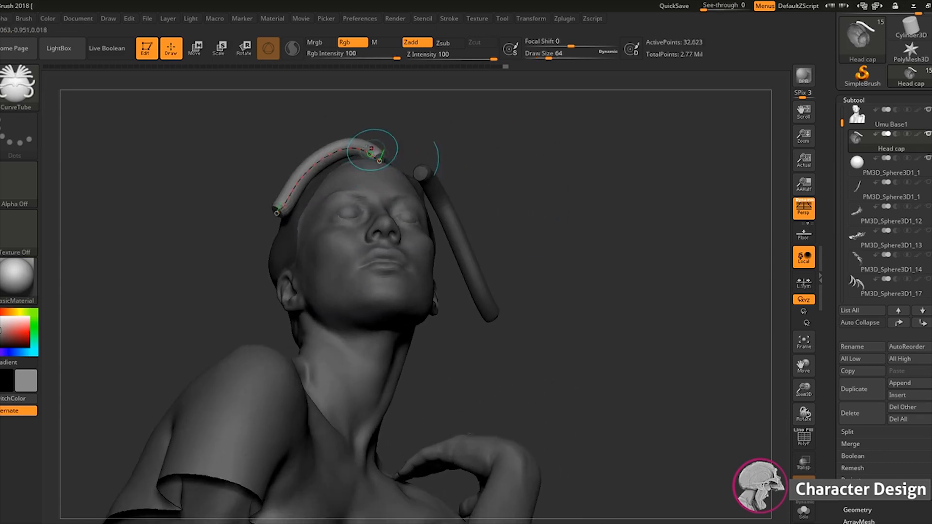
Set the brush's Imbed depth to -30 and draw a test strand on the head cap running down behind the ear
click(24, 19)
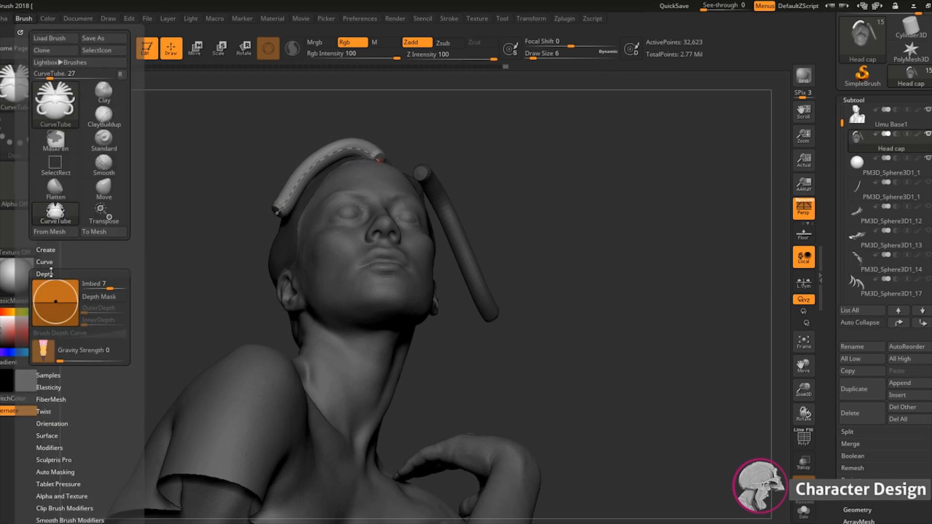
drag(55, 302, 55, 311)
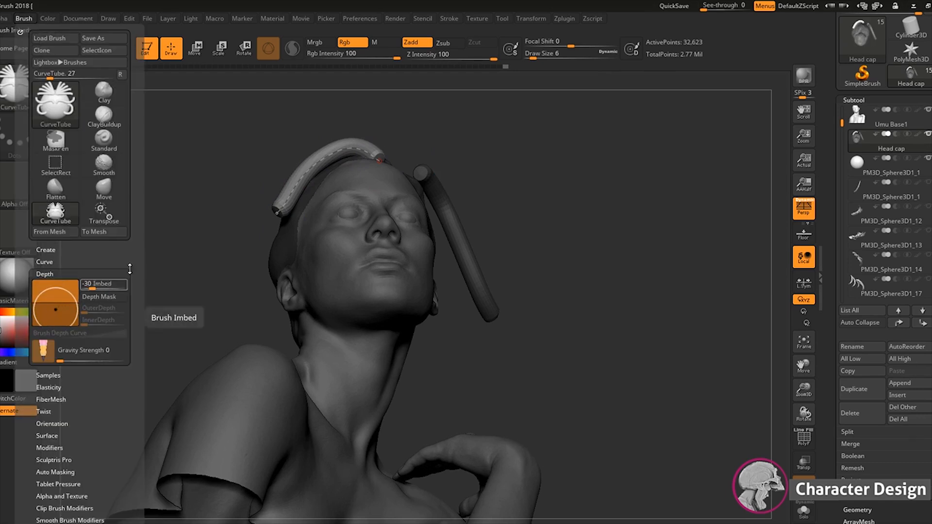
mouse_move(585, 207)
mouse_down()
mouse_move(604, 248)
mouse_move(714, 247)
mouse_up()
click(307, 300)
drag(427, 216, 502, 209)
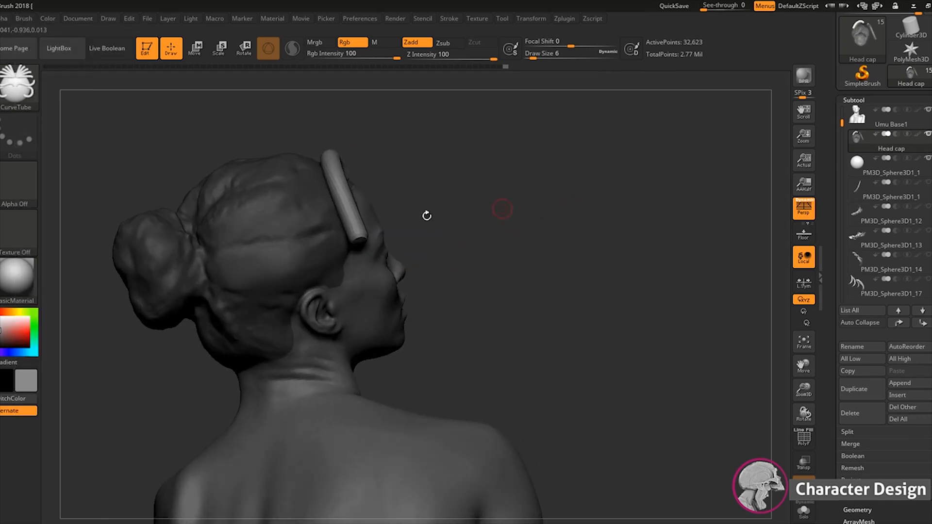
drag(298, 258, 235, 339)
drag(510, 254, 521, 198)
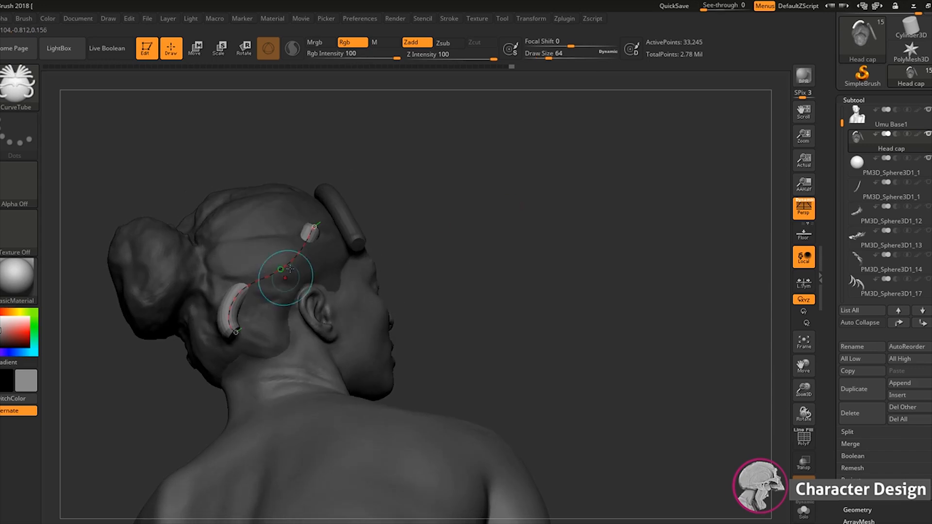
mouse_move(425, 217)
mouse_down()
mouse_move(472, 269)
mouse_move(524, 262)
mouse_up()
Undo all the test strands on the head cap
key(ctrl+z)
key(ctrl+z)
key(ctrl+z)
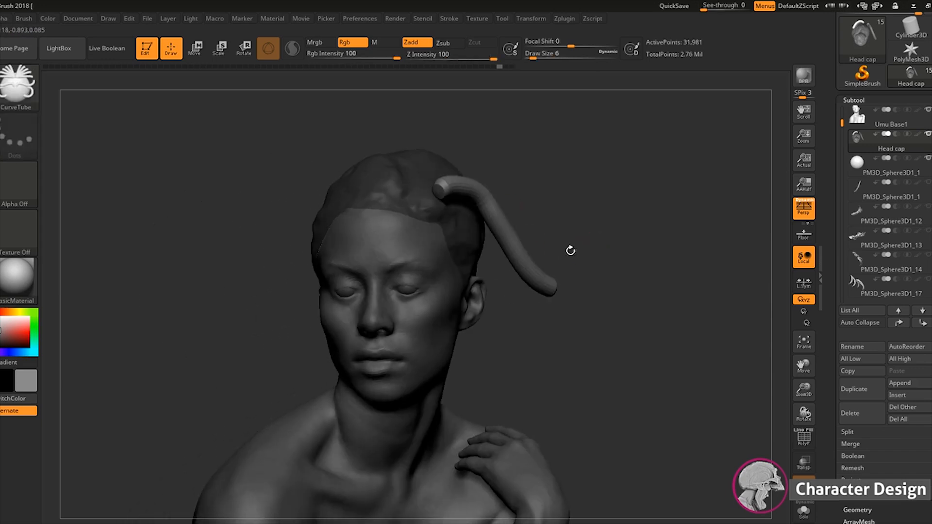
key(ctrl+z)
drag(589, 245, 589, 237)
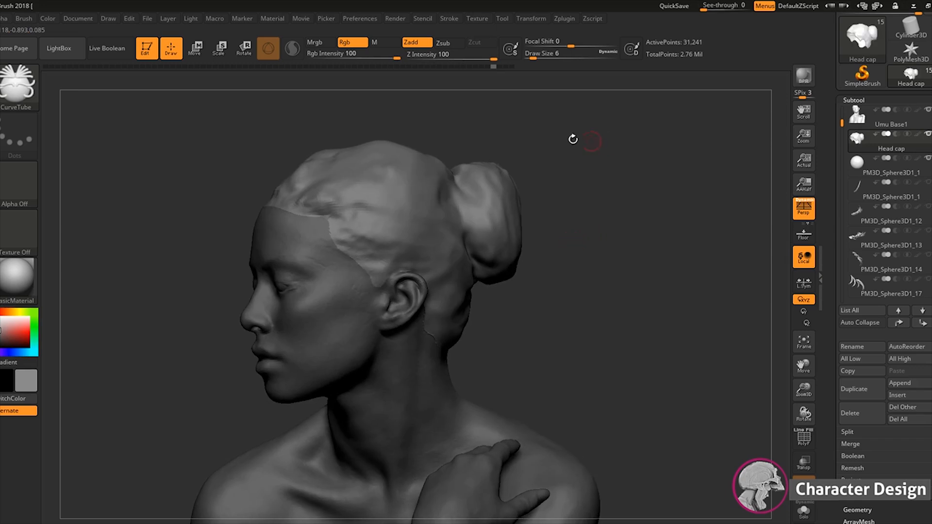
Raise the CurveTube brush's Imbed depth from its strongly embedded setting, moving the brush placement back toward the surface
click(451, 18)
click(22, 19)
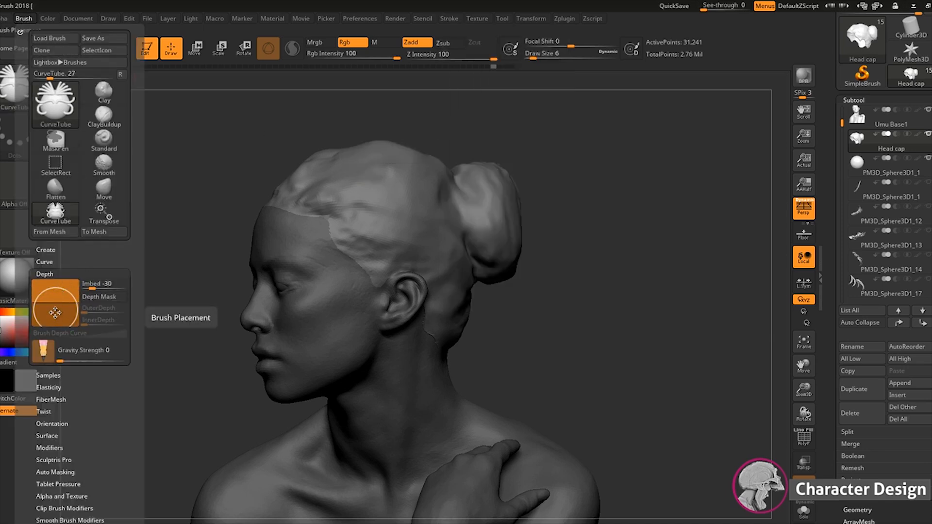
drag(52, 308, 51, 304)
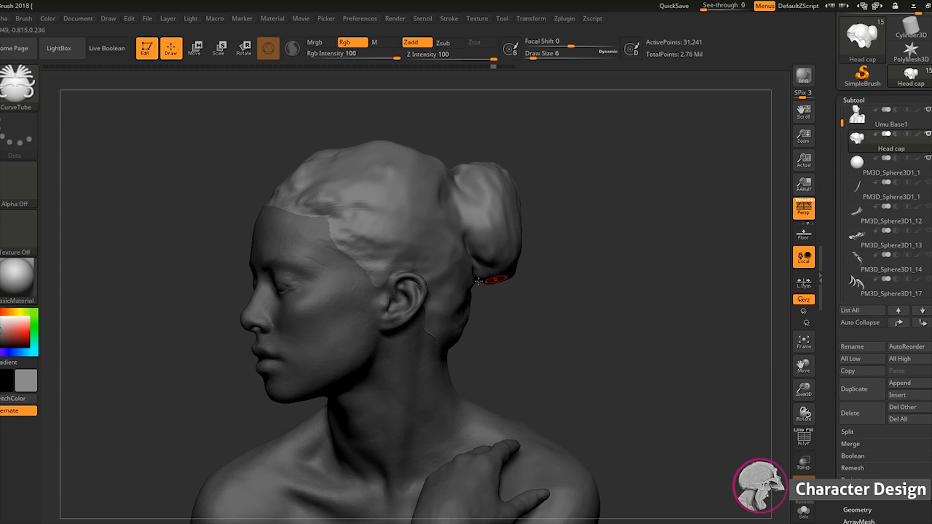
Set the Draw Size to 2 and draw a thin test strand from the temple hairline down past the ear to the shoulder
mouse_move(595, 299)
mouse_down()
mouse_move(599, 305)
mouse_move(555, 310)
mouse_up()
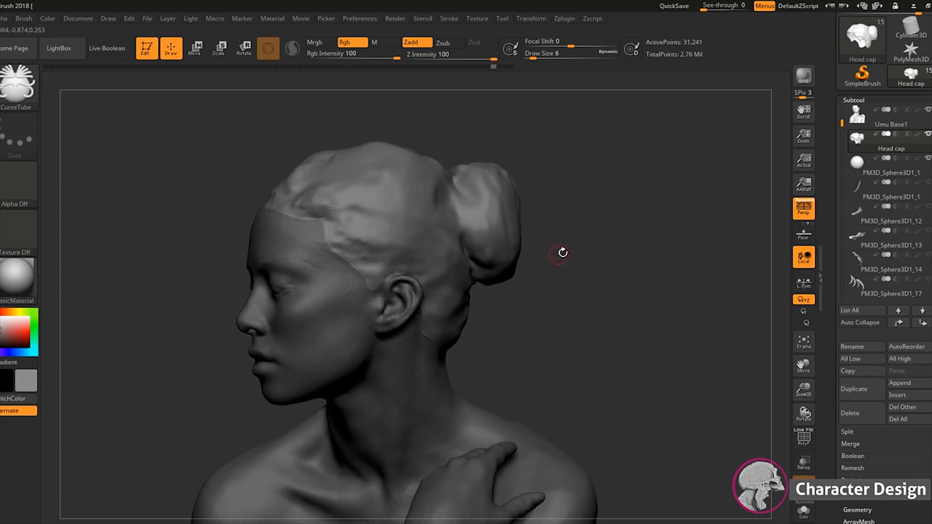
drag(562, 253, 582, 214)
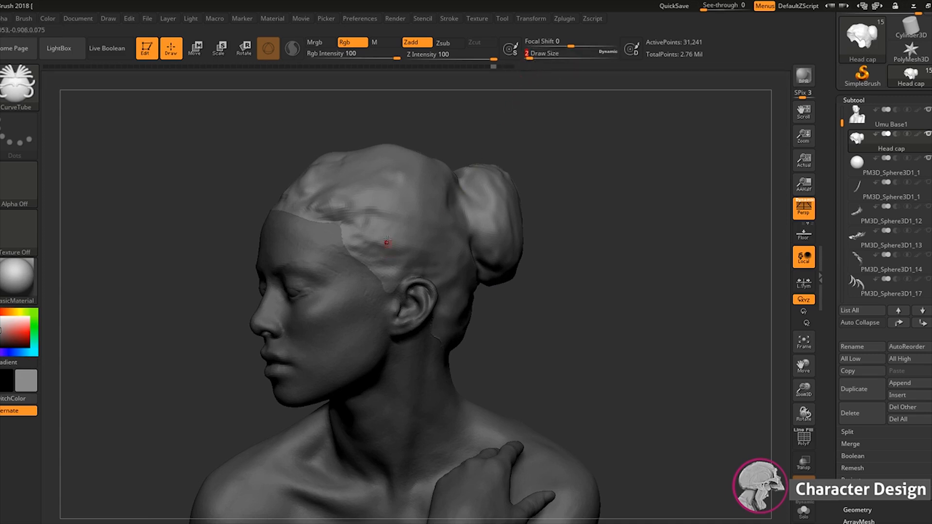
drag(362, 228, 388, 347)
drag(427, 458, 427, 459)
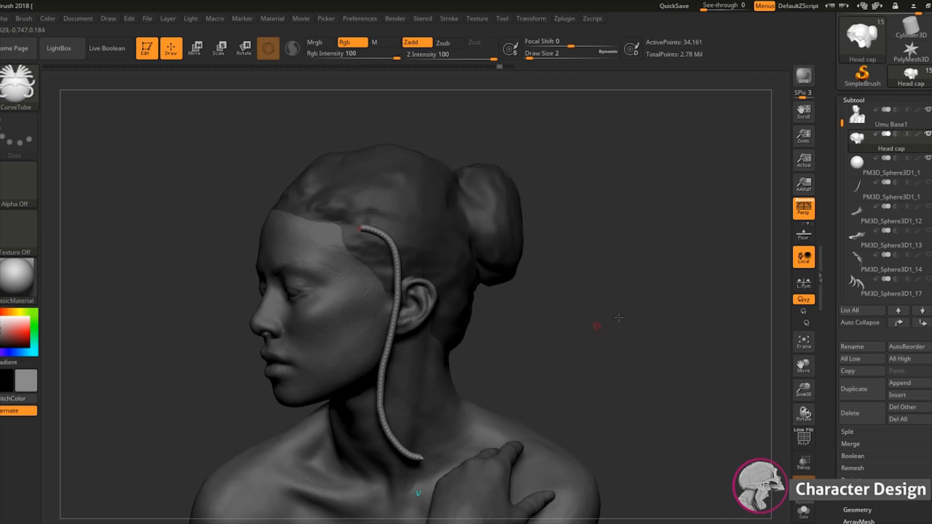
mouse_move(619, 318)
mouse_down()
mouse_move(635, 314)
mouse_move(593, 320)
mouse_move(608, 314)
mouse_up()
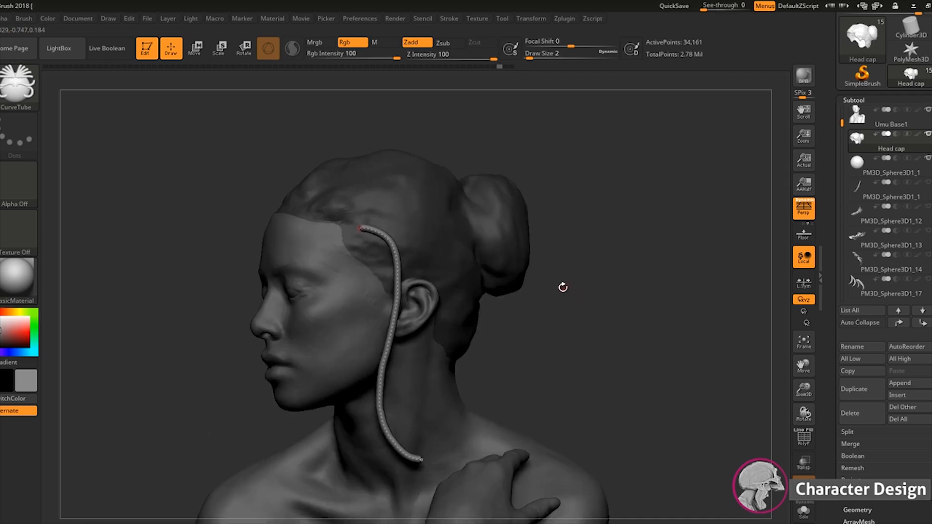
drag(574, 330, 630, 237)
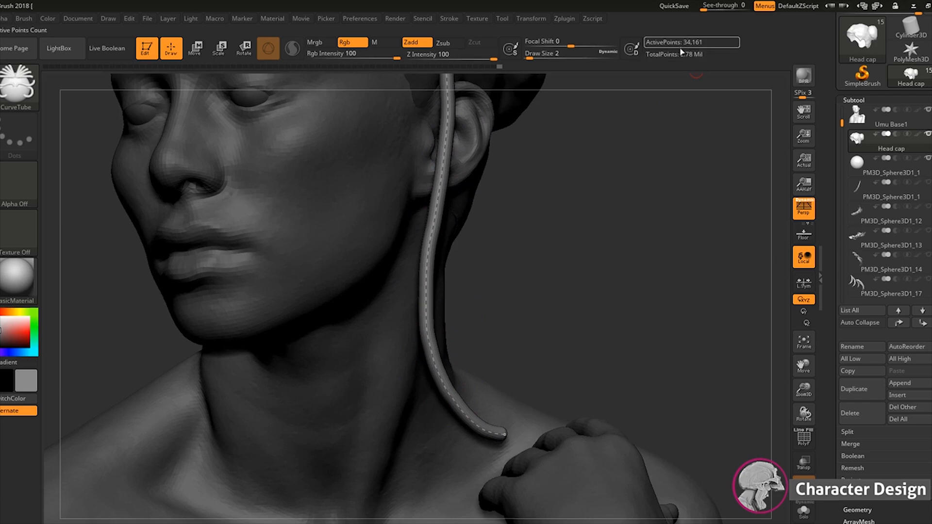
Turn on the PolyFrame display to inspect the test strand's polygroup against the head cap, and undo the strand
click(804, 438)
drag(716, 358, 665, 340)
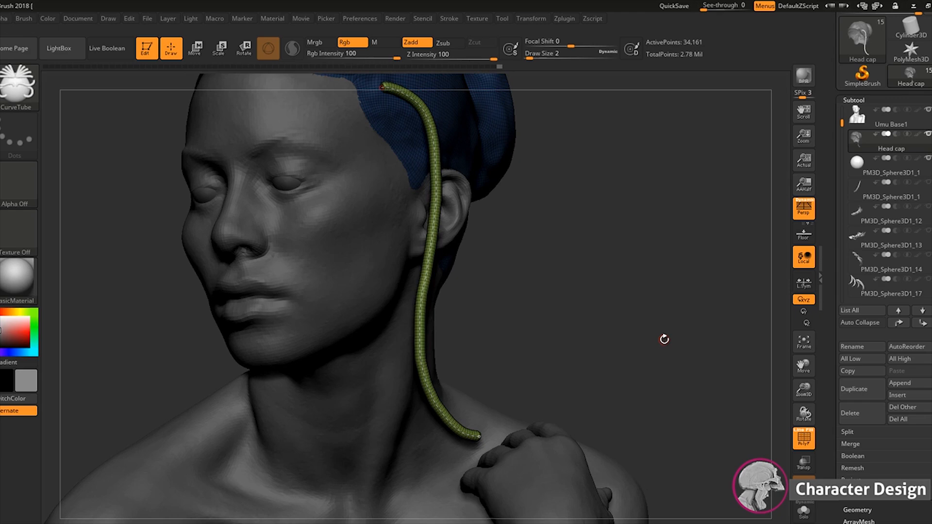
drag(671, 304, 682, 354)
drag(804, 390, 835, 478)
drag(644, 361, 622, 356)
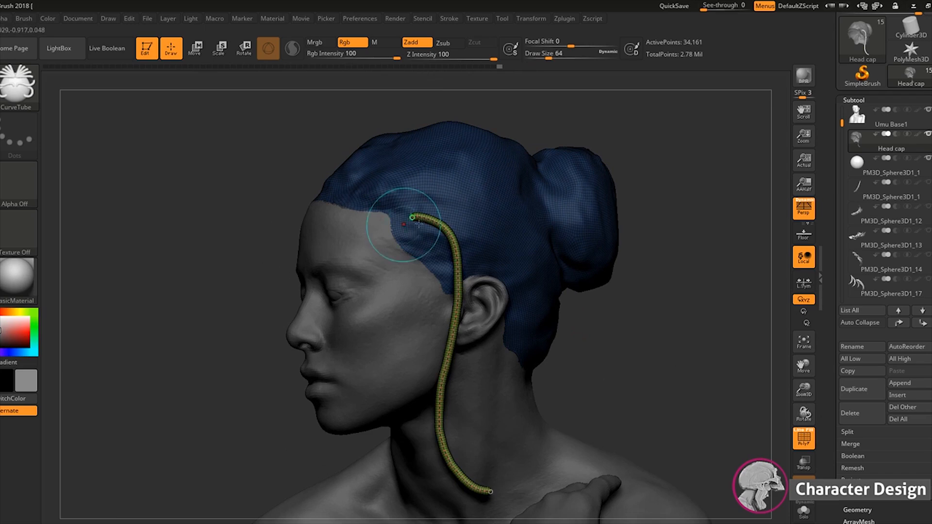
key(ctrl+z)
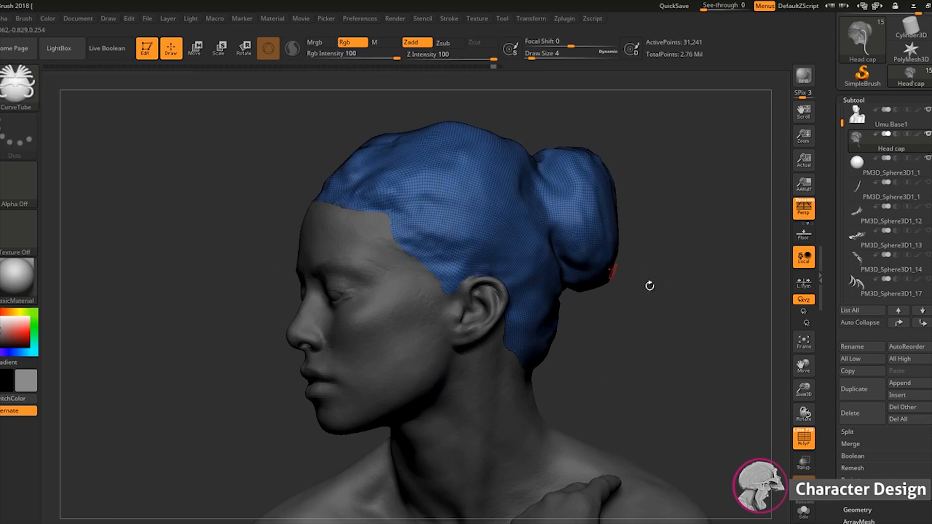
Draw a strand at Draw Size 4 from the temple across the head cap above the ear, and adjust its end at the bun
drag(650, 286, 460, 247)
drag(613, 245, 614, 245)
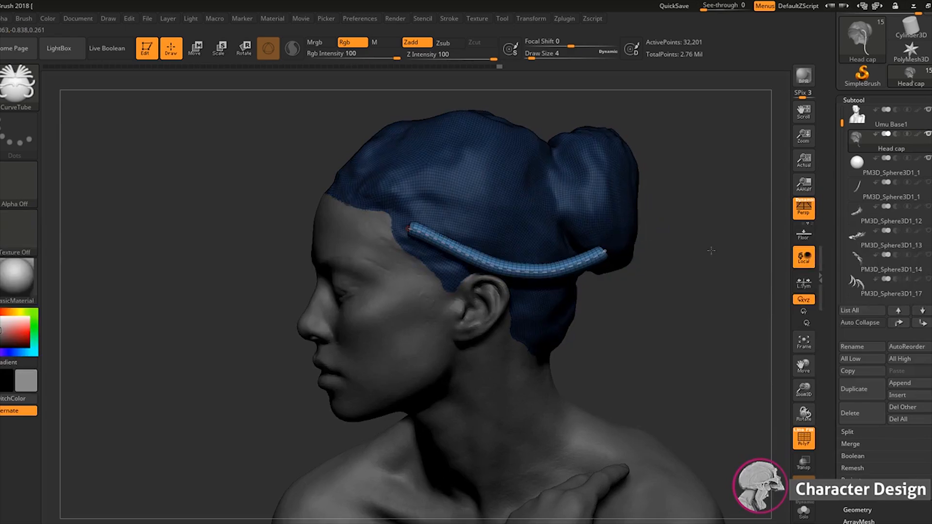
mouse_move(711, 252)
mouse_down()
mouse_move(710, 265)
mouse_move(572, 243)
mouse_move(571, 212)
mouse_move(526, 170)
mouse_up()
mouse_move(683, 257)
mouse_down()
mouse_move(650, 240)
mouse_move(624, 247)
mouse_move(602, 238)
mouse_up()
drag(541, 222, 608, 218)
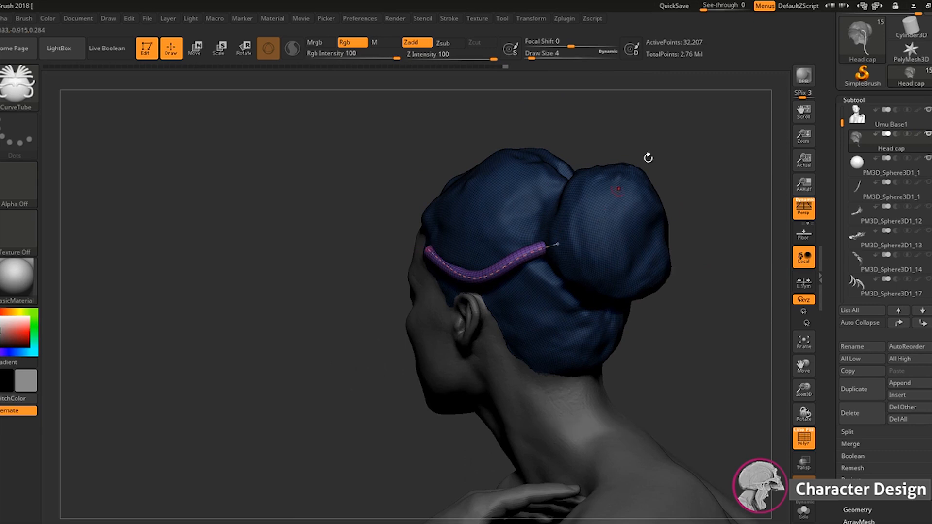
drag(647, 158, 697, 161)
drag(649, 253, 713, 261)
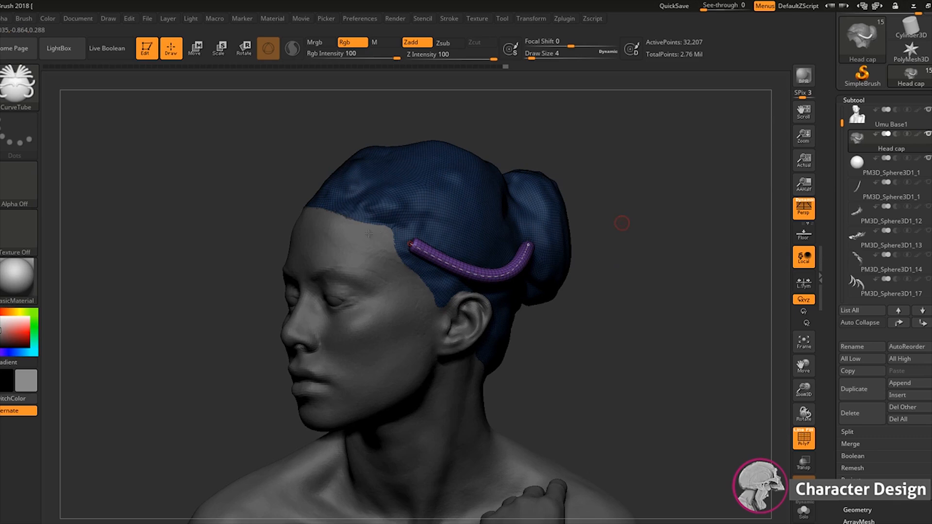
drag(617, 292, 601, 299)
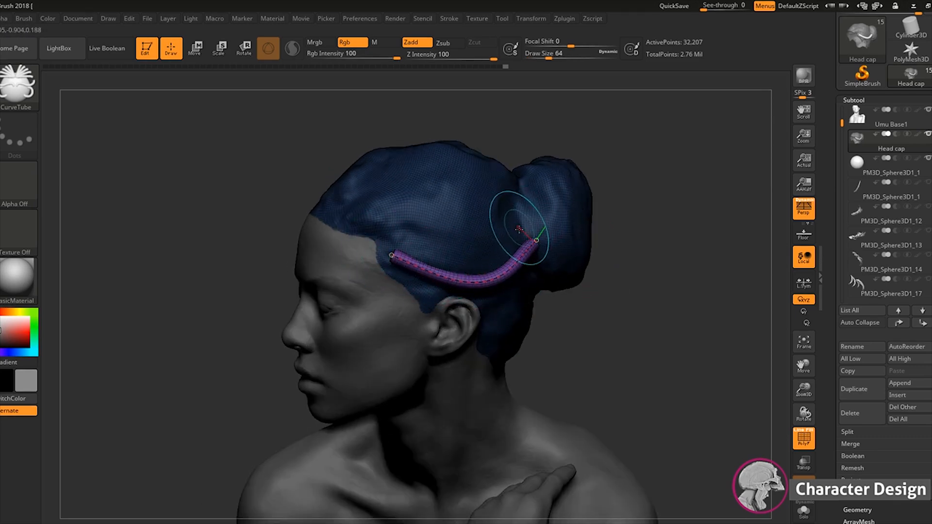
drag(634, 314, 692, 325)
Reduce the Draw Size to 4 and draw a second strand from the hairline across the first one, curving behind the ear to the neck
key(bracketleft)
key(bracketleft)
key(bracketleft)
key(bracketleft)
key(bracketleft)
key(bracketleft)
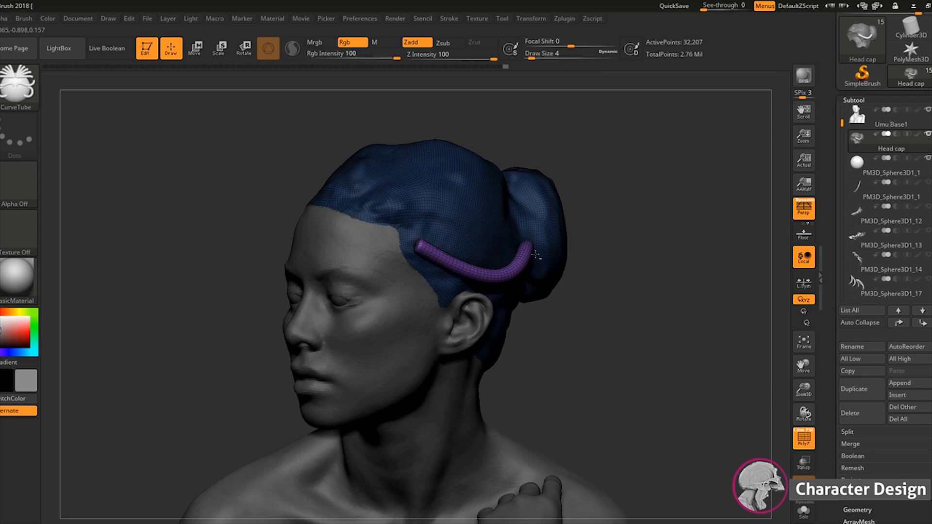
mouse_move(590, 311)
mouse_down()
mouse_move(616, 325)
mouse_move(491, 284)
mouse_up()
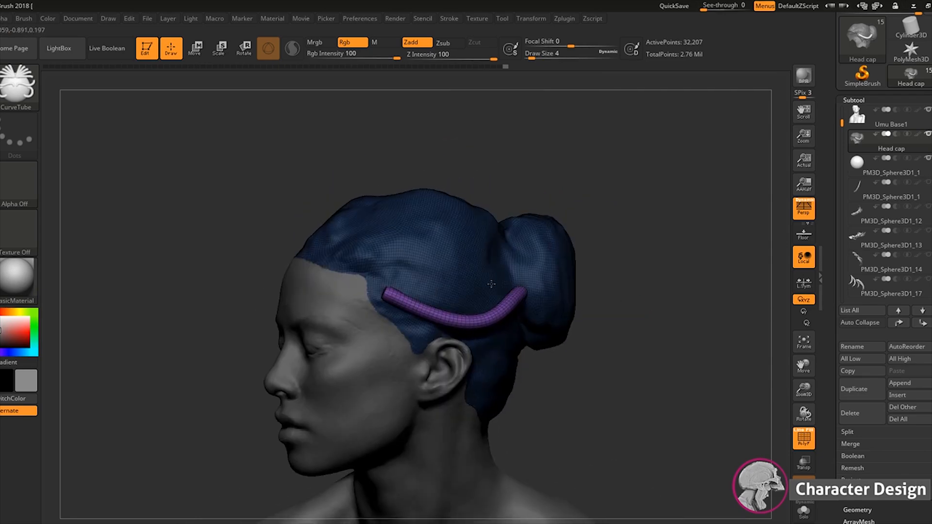
drag(488, 365, 483, 421)
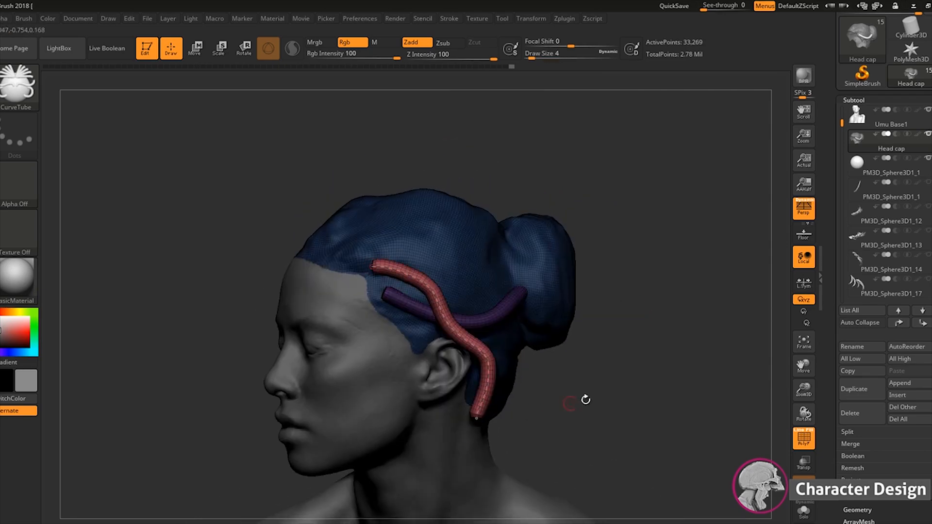
Reshape the second strand by pulling the end of its curve behind the ear toward the back of the head cap
mouse_move(585, 399)
mouse_down()
mouse_move(562, 402)
mouse_move(585, 337)
mouse_up()
drag(458, 361, 428, 371)
drag(414, 433, 325, 427)
drag(450, 361, 519, 269)
drag(656, 244, 583, 247)
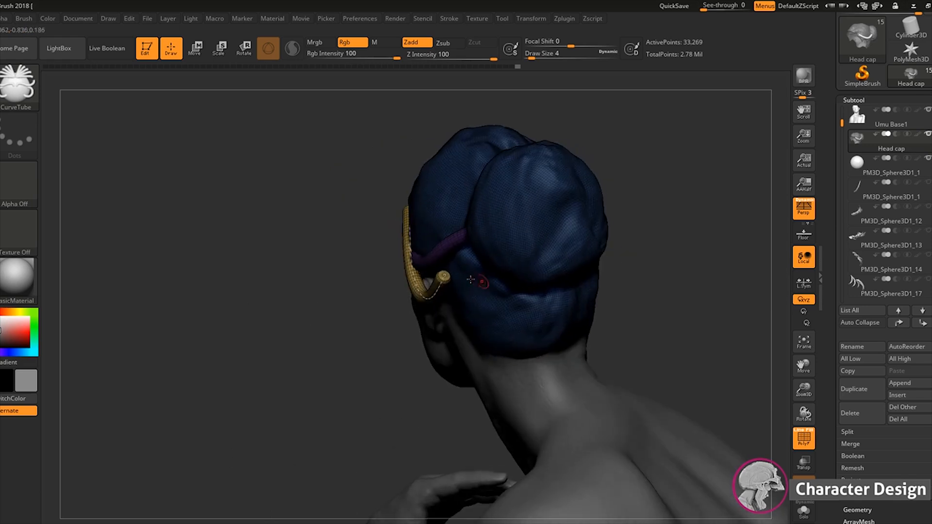
drag(442, 277, 500, 264)
drag(626, 272, 562, 301)
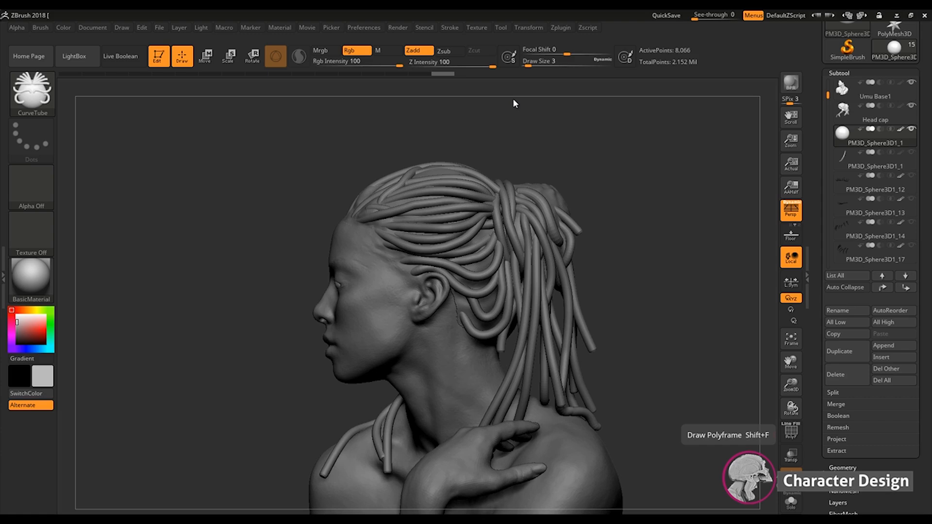
Examine the finished dreadlock hairstyle on the bust from the front, the back and both sides
mouse_move(590, 279)
mouse_down()
mouse_move(637, 273)
mouse_move(591, 303)
mouse_move(595, 293)
mouse_move(684, 292)
mouse_up()
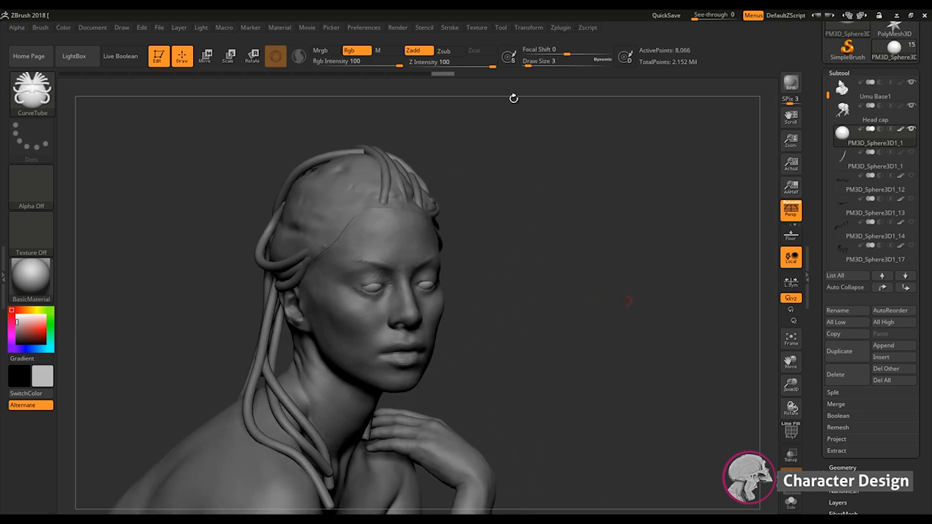
drag(629, 301, 670, 299)
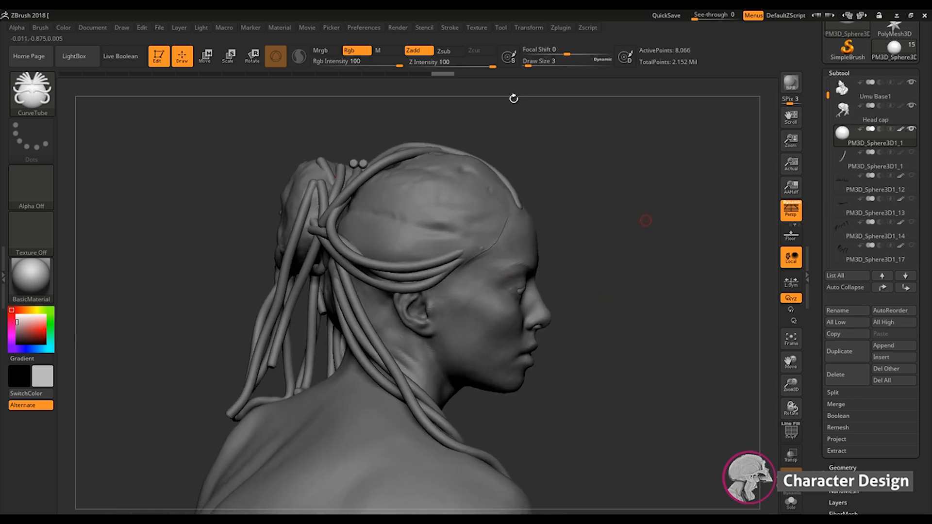
drag(646, 221, 364, 274)
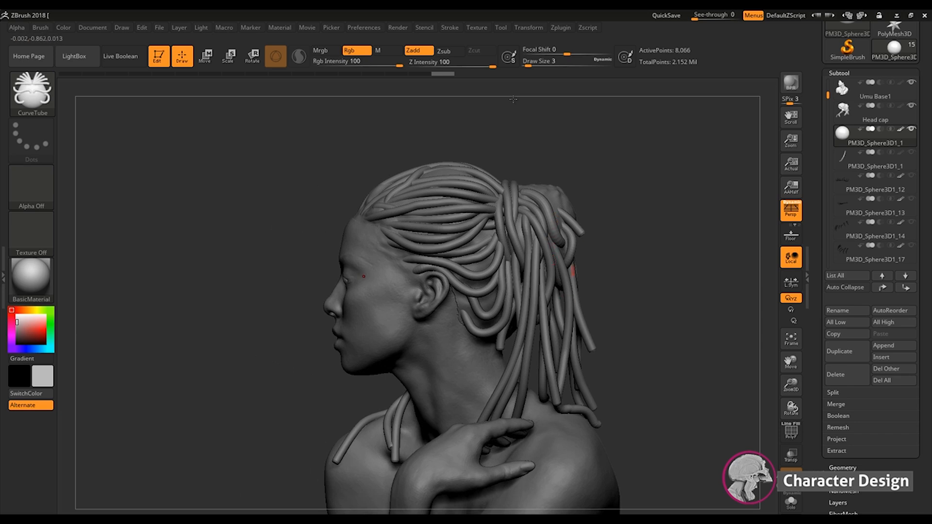
drag(654, 268, 661, 263)
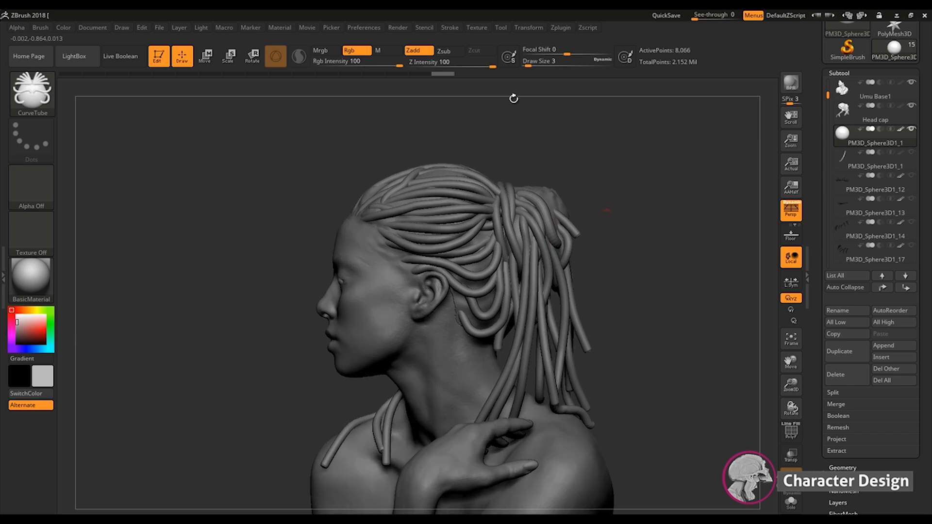
mouse_move(662, 274)
alt+mouse_down()
mouse_move(672, 308)
mouse_move(655, 289)
mouse_move(651, 300)
mouse_move(660, 300)
alt+mouse_up()
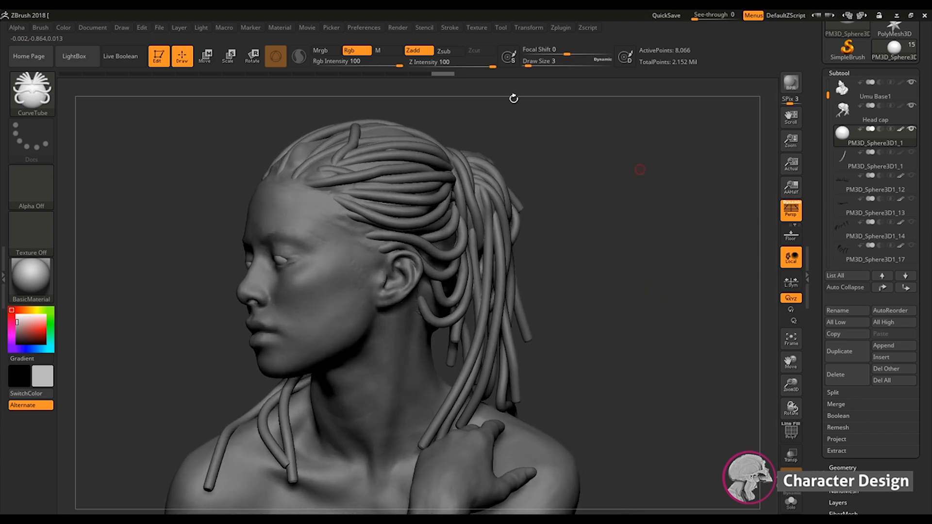
drag(514, 99, 513, 99)
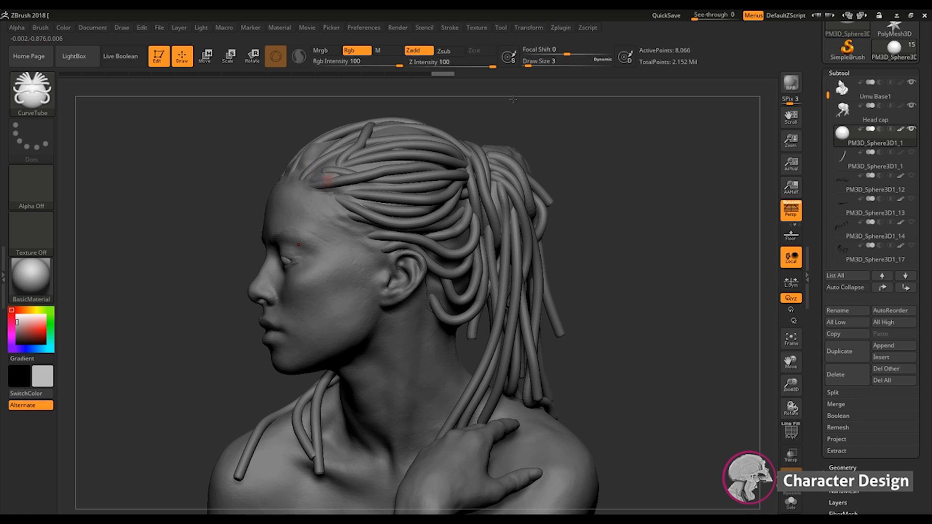
drag(637, 202, 590, 204)
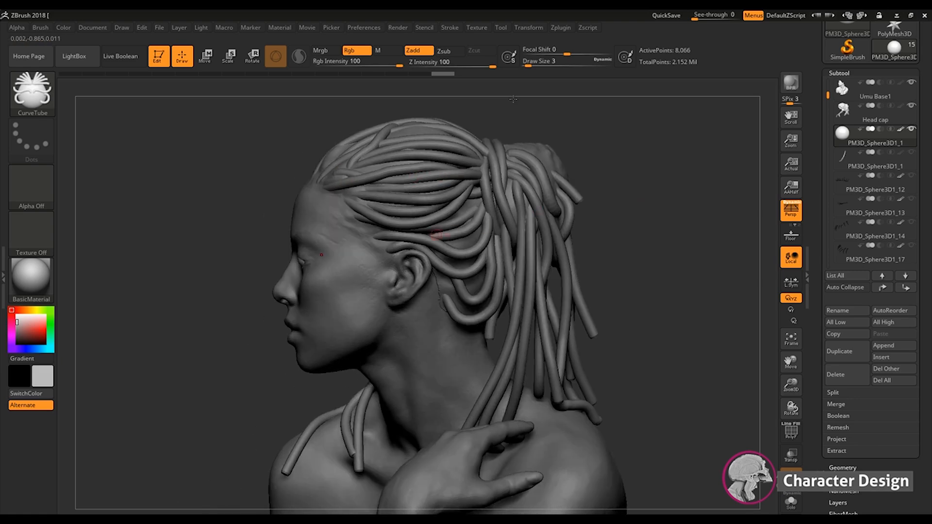
drag(635, 300, 651, 302)
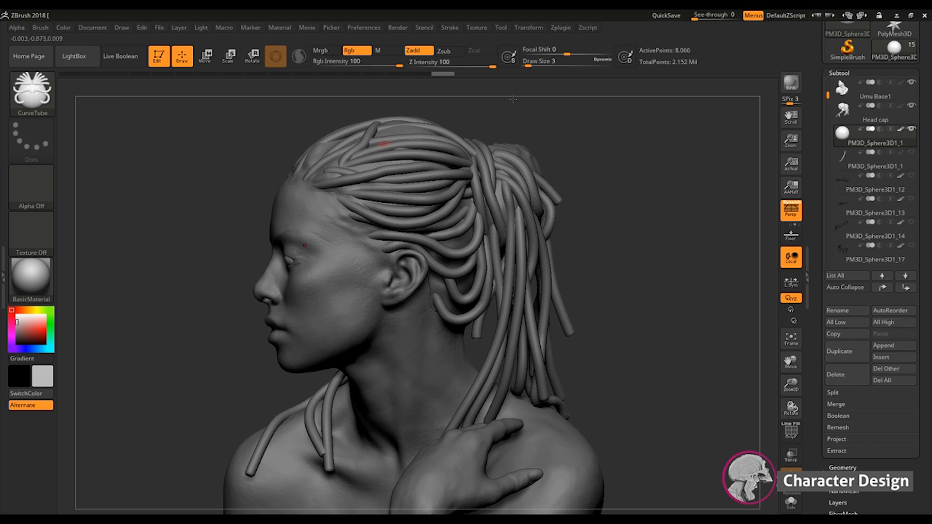
Turn on the PolyFrame display and make the Head cap subtool active so its strands show by polygroup
click(791, 432)
drag(640, 277, 670, 277)
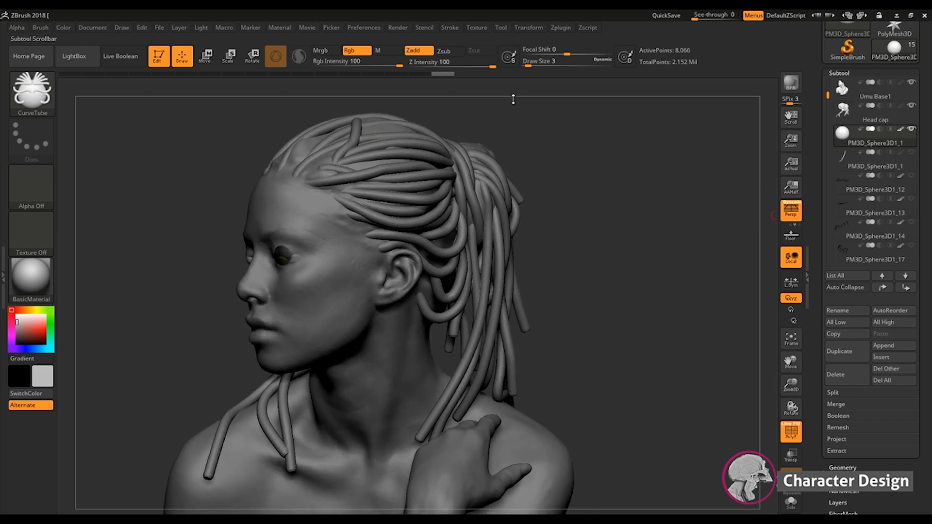
click(876, 112)
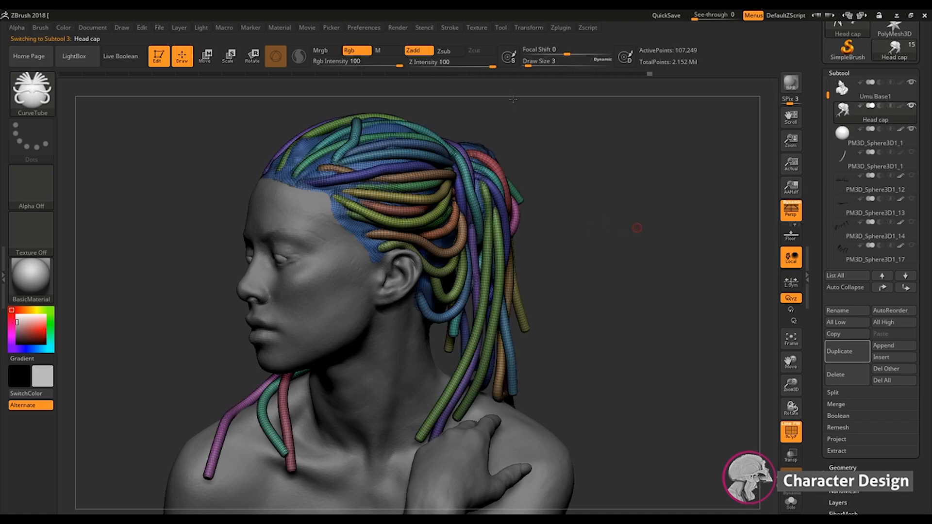
mouse_move(636, 229)
mouse_down()
mouse_move(656, 229)
mouse_move(630, 224)
mouse_up()
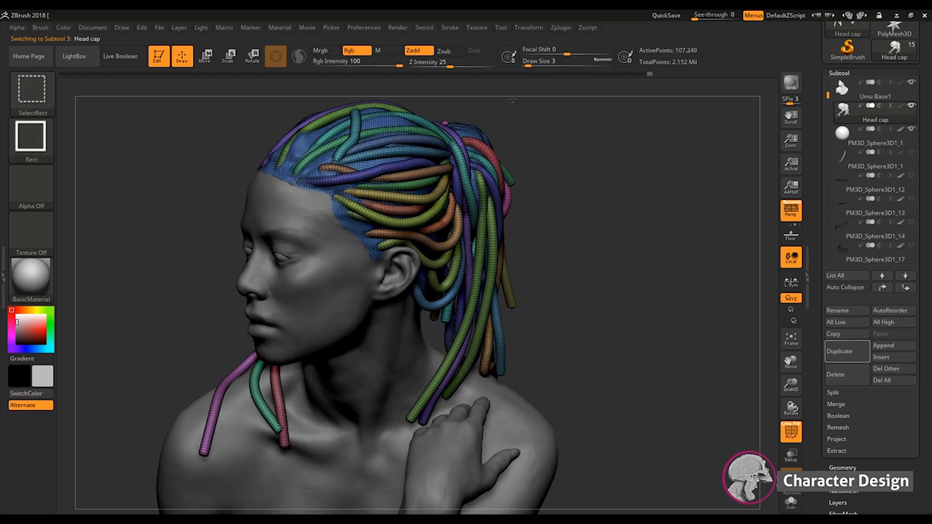
Isolate the cap's own polygroup within the Head cap subtool, and invert the visibility to view only the dreadlock strands
ctrl+shift+click(343, 229)
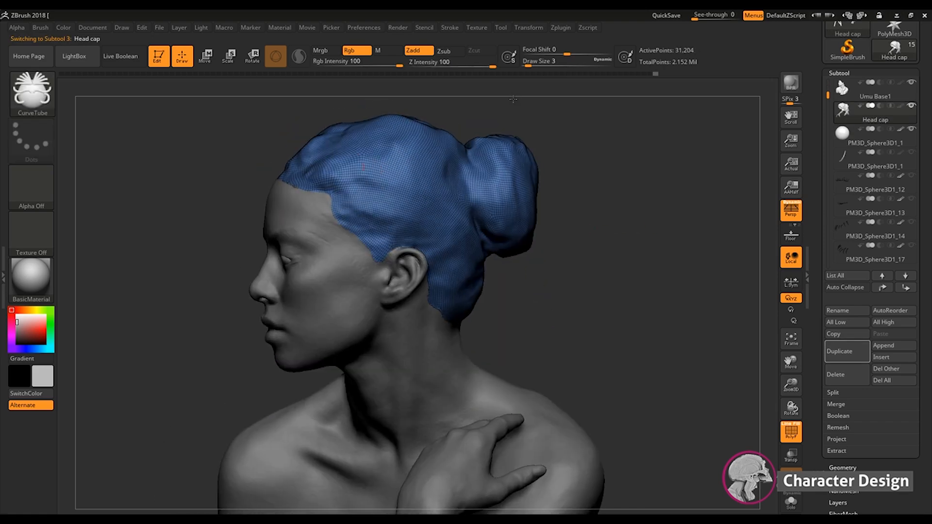
drag(629, 243, 614, 240)
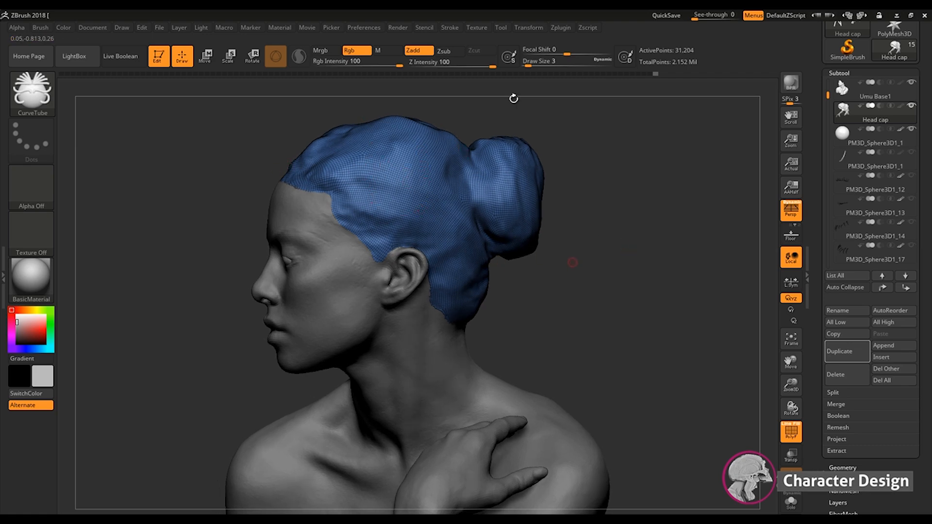
ctrl+shift+click(636, 277)
mouse_move(636, 230)
mouse_down()
mouse_move(620, 235)
mouse_move(673, 248)
mouse_up()
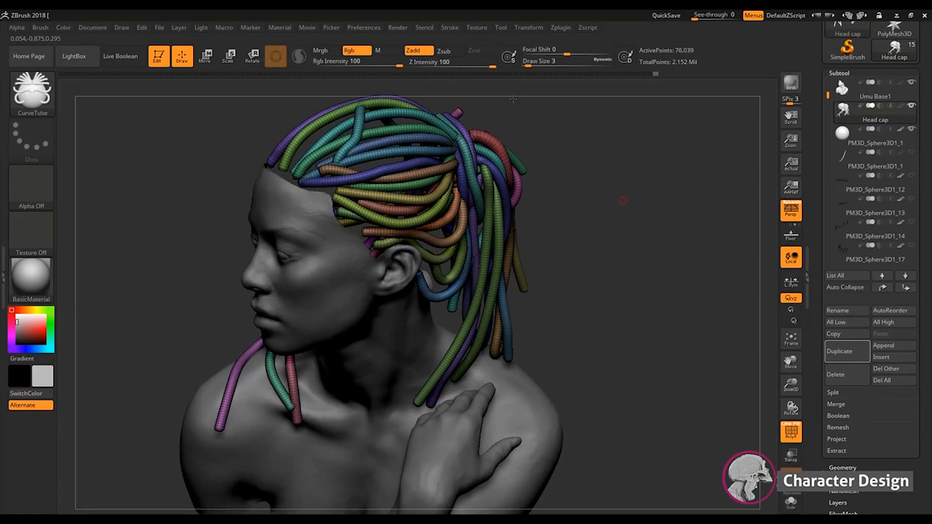
drag(624, 202, 585, 204)
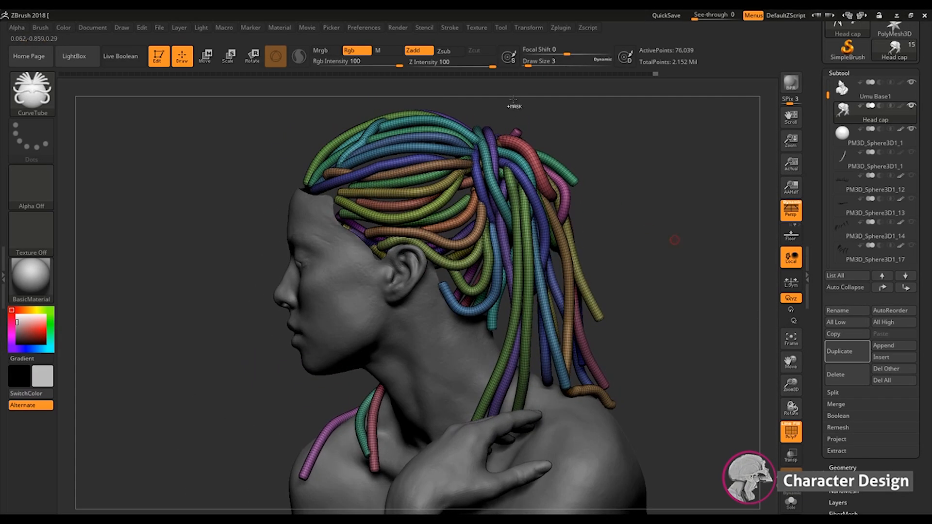
Show all polygroups of the Head cap subtool again and check how the coloured strands lie over the cap
ctrl+shift+click(681, 217)
mouse_move(683, 219)
mouse_down()
mouse_move(631, 260)
mouse_move(599, 268)
mouse_up()
drag(630, 211, 614, 233)
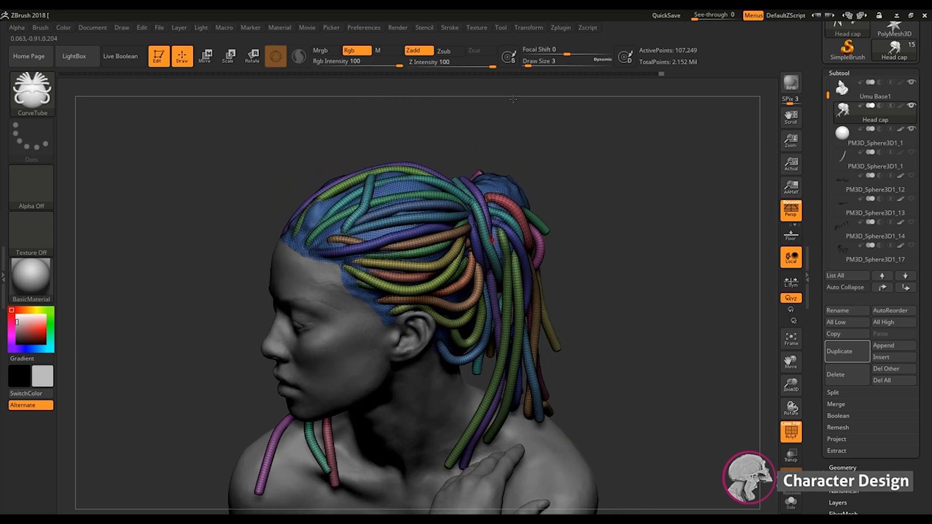
drag(624, 271, 628, 261)
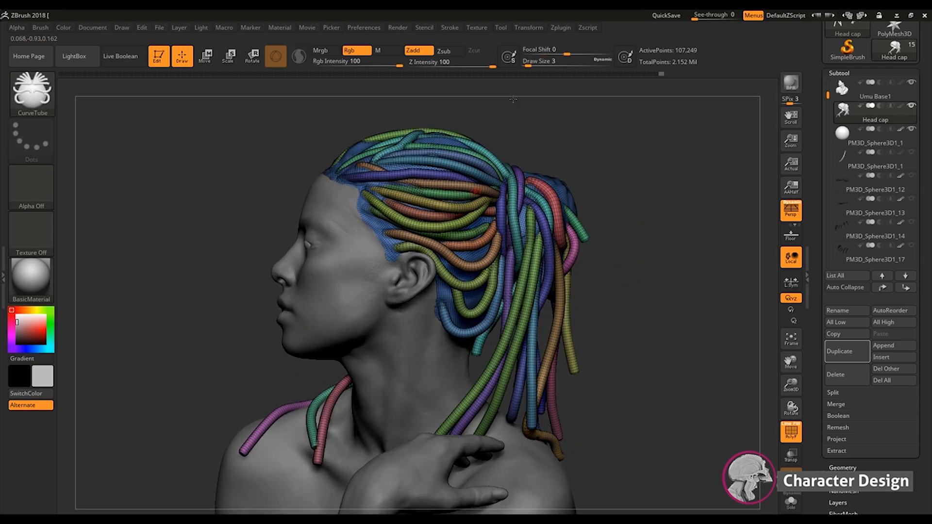
drag(645, 260, 626, 309)
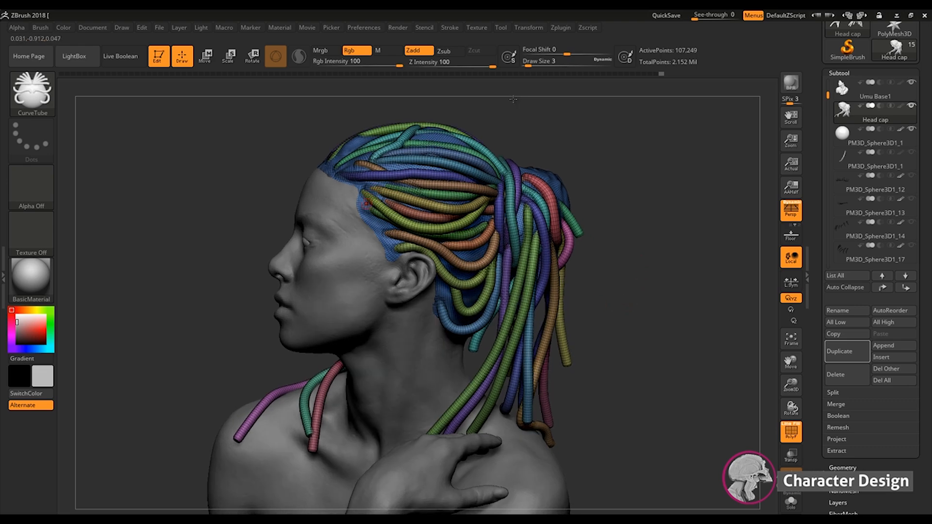
Turn off the PolyFrame display, then duplicate the Head cap subtool and hide the original
drag(514, 99, 513, 100)
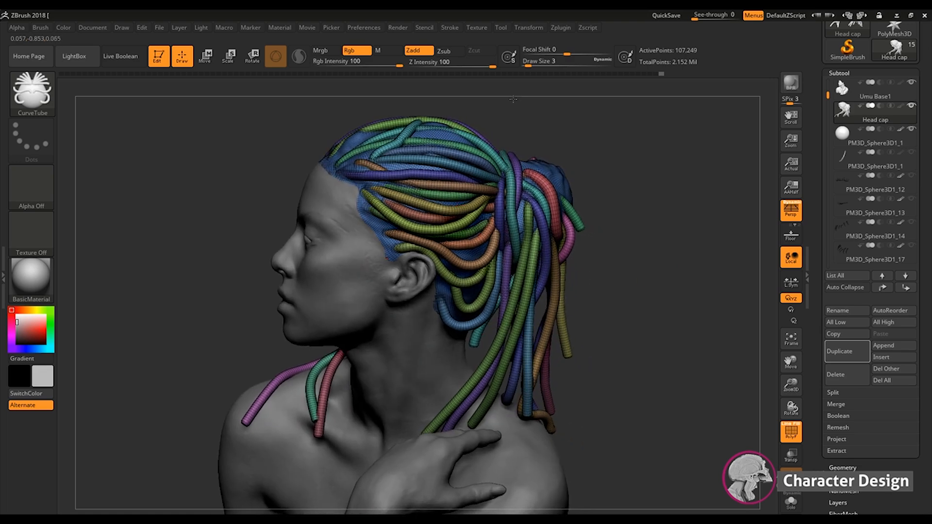
mouse_move(666, 293)
mouse_down()
mouse_move(680, 293)
mouse_move(636, 272)
mouse_move(645, 296)
mouse_up()
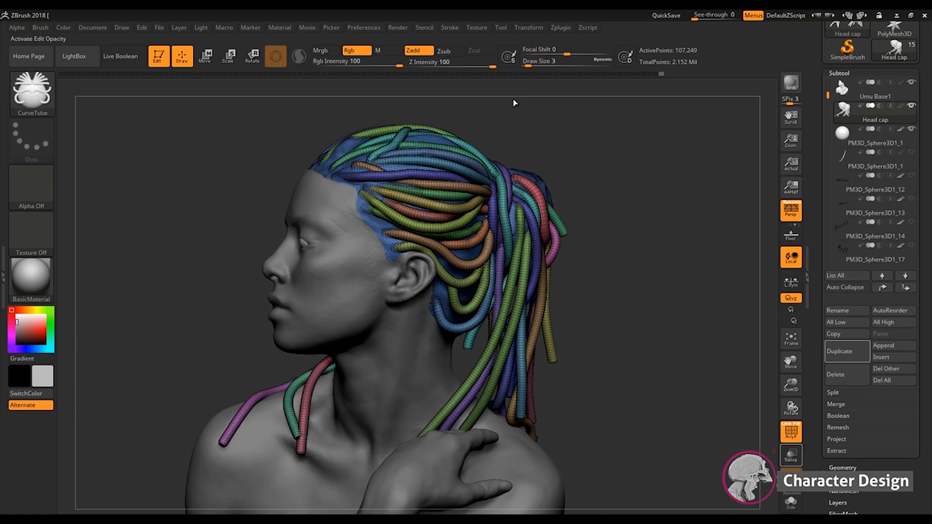
key(shift+f)
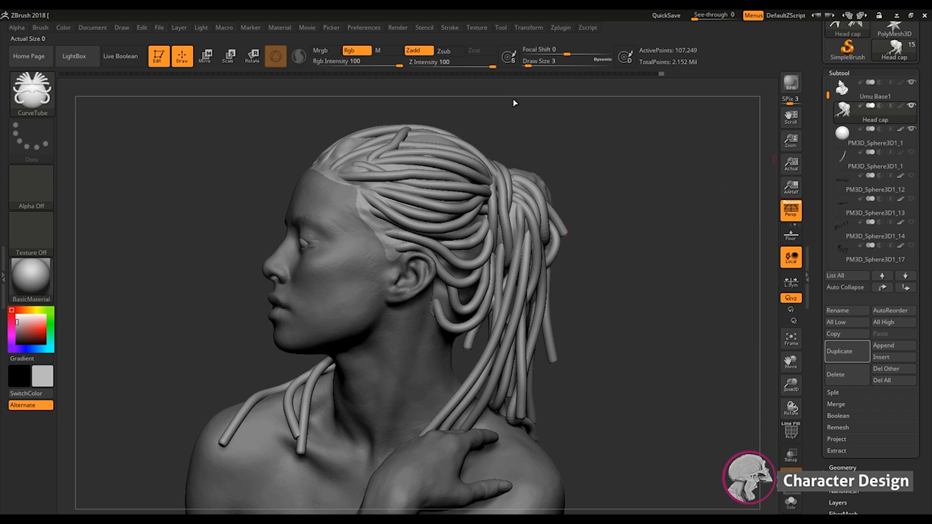
key(ctrl+shift+d)
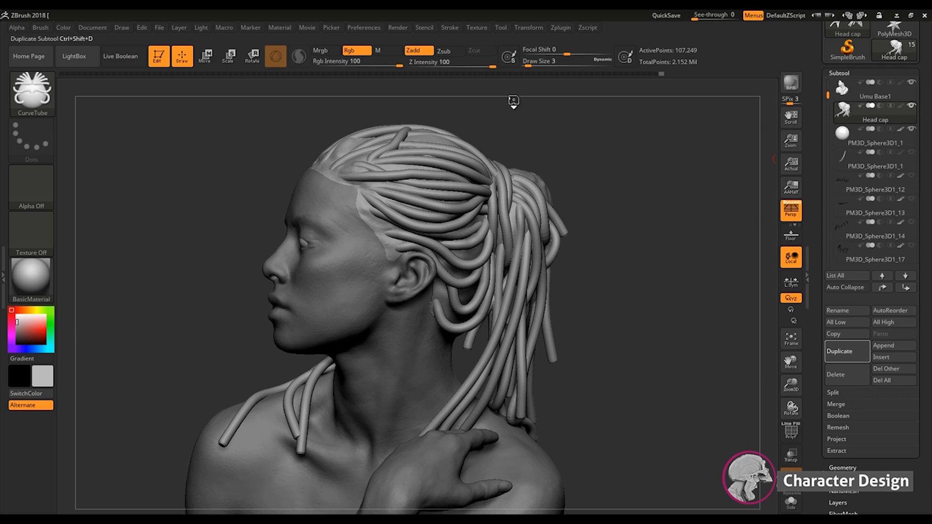
click(912, 106)
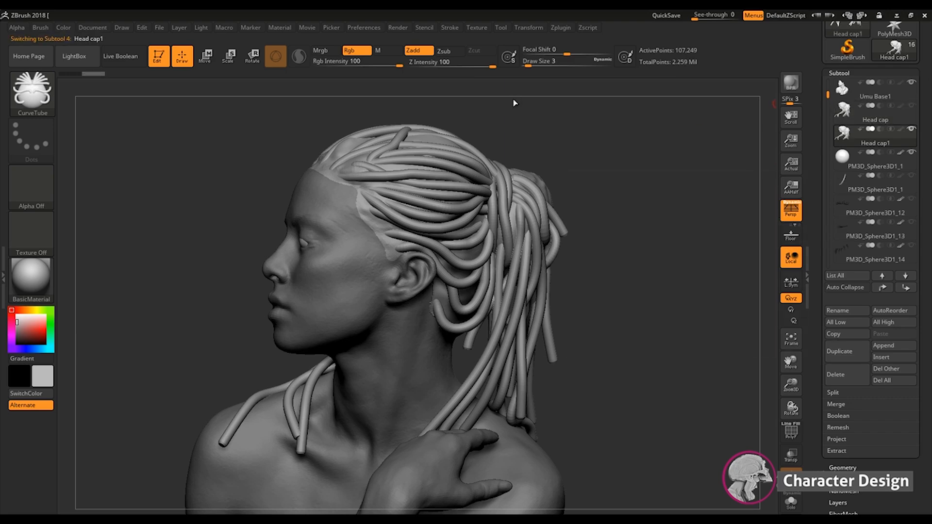
Isolate the cap's own polygroup in the duplicated subtool and rename that subtool Basewith dreads
drag(622, 273, 668, 272)
alt+drag(606, 252, 684, 266)
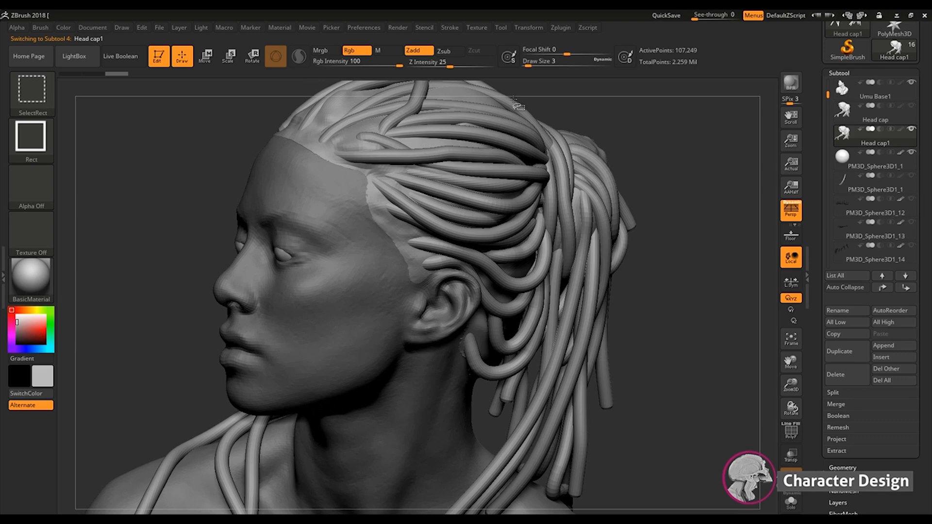
ctrl+shift+click(513, 98)
mouse_move(679, 311)
alt+mouse_down()
mouse_move(687, 262)
mouse_move(662, 262)
mouse_move(695, 265)
alt+mouse_up()
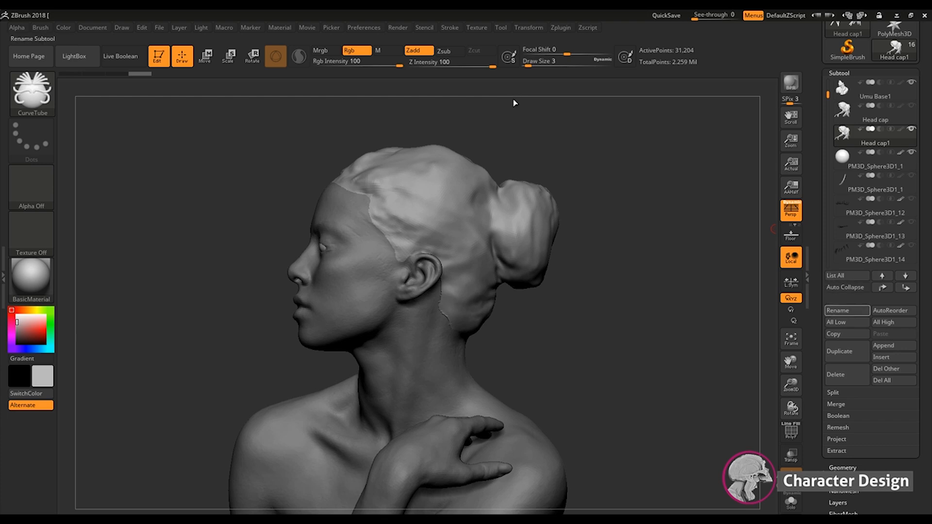
click(847, 311)
text(Basewith d)
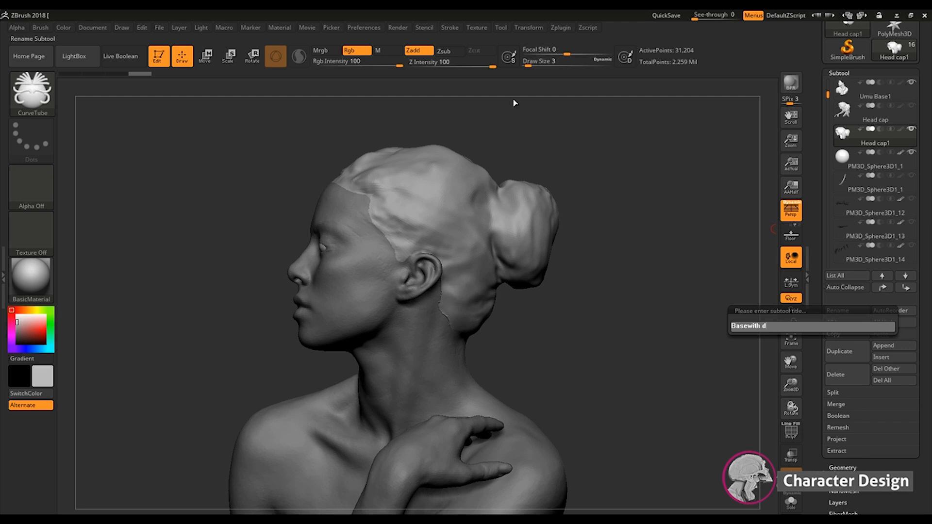
text(reads)
key(Return)
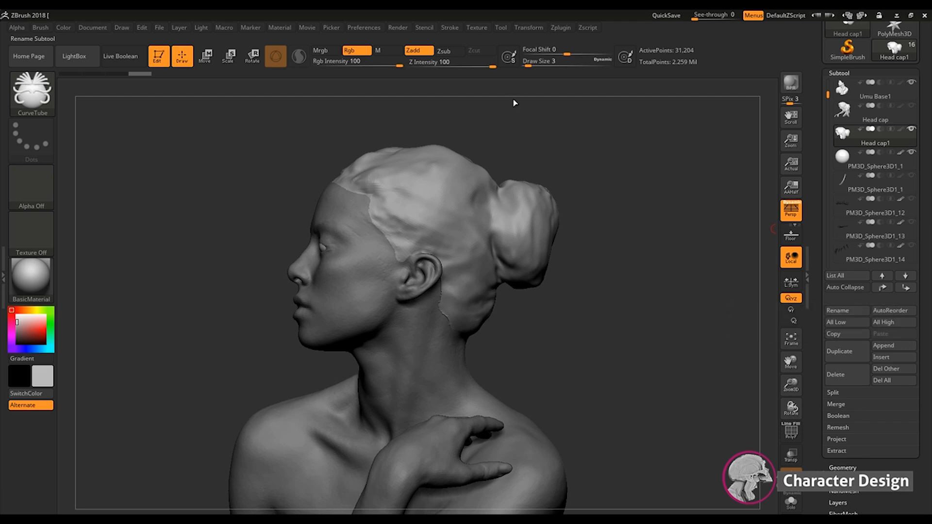
Duplicate the Basewith dreads subtool, invert the copy's visibility to show only the strands, and rename it Justthe dreds
click(848, 351)
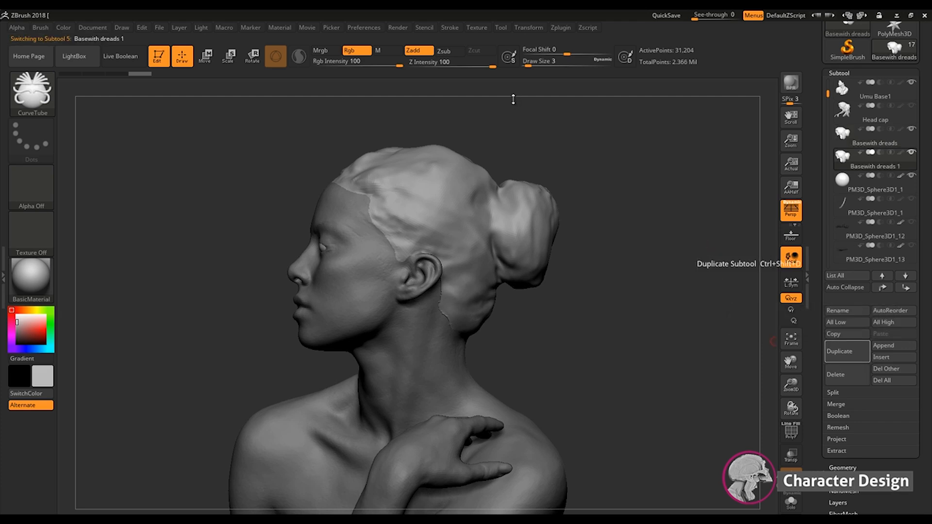
ctrl+shift+drag(707, 276, 680, 299)
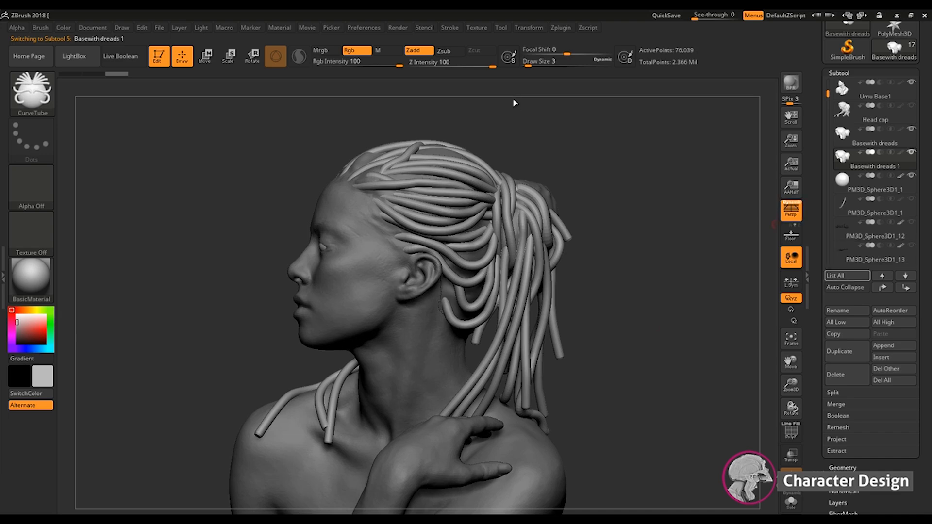
click(848, 311)
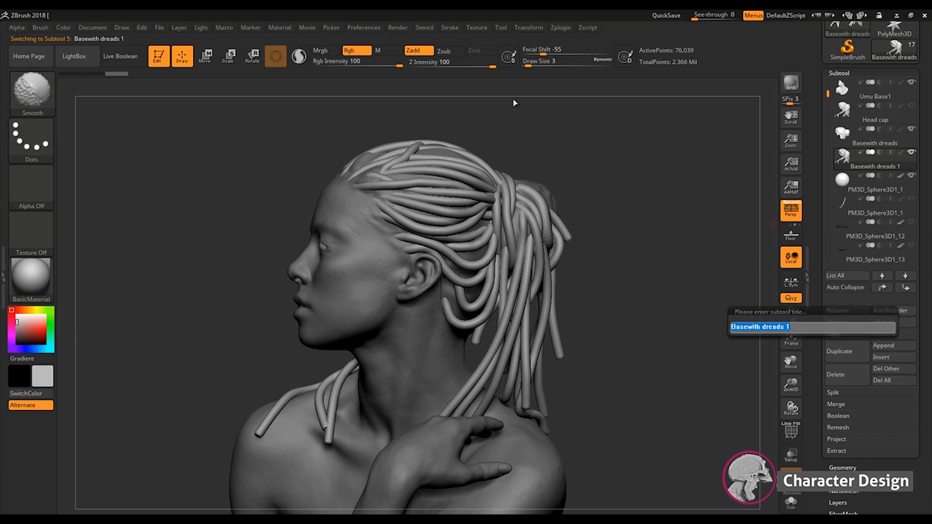
text(Jus)
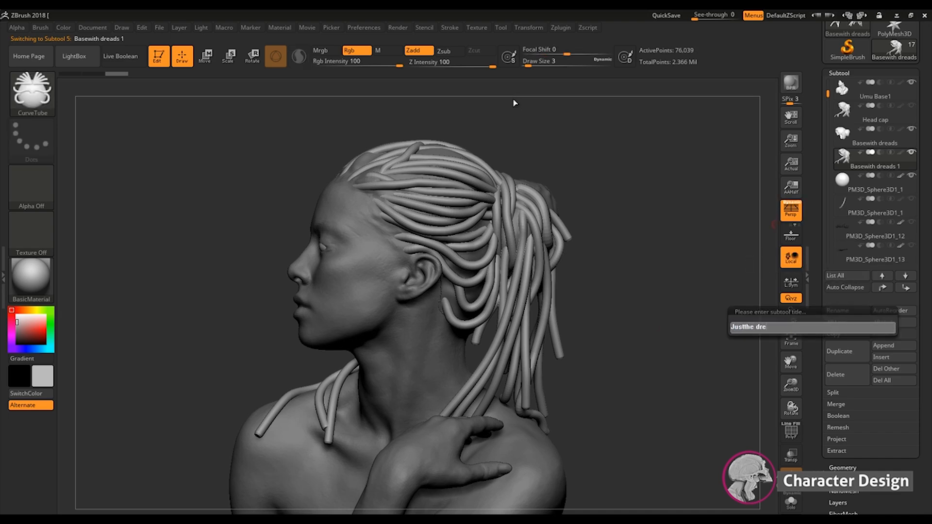
text(the dreds)
key(Return)
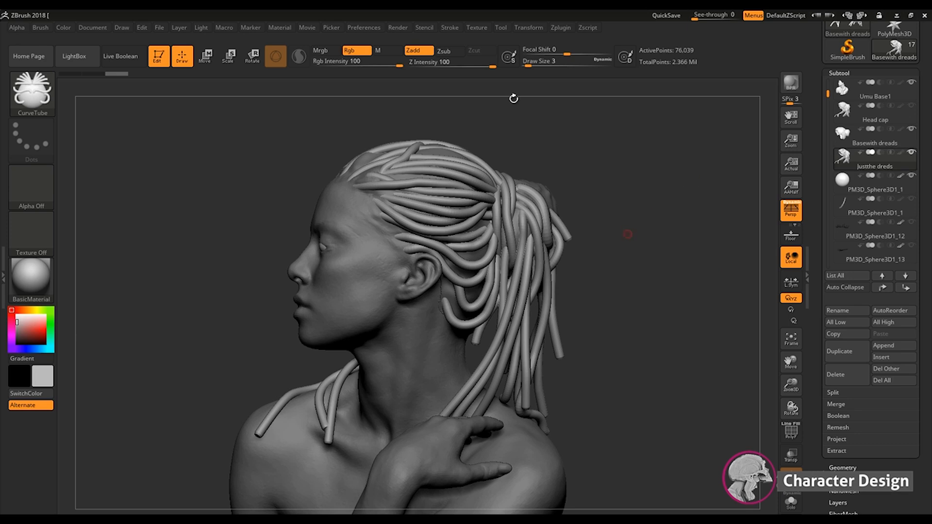
Make the Basewith dreads subtool active and delete its hidden strand geometry
key(alt+Up)
click(875, 137)
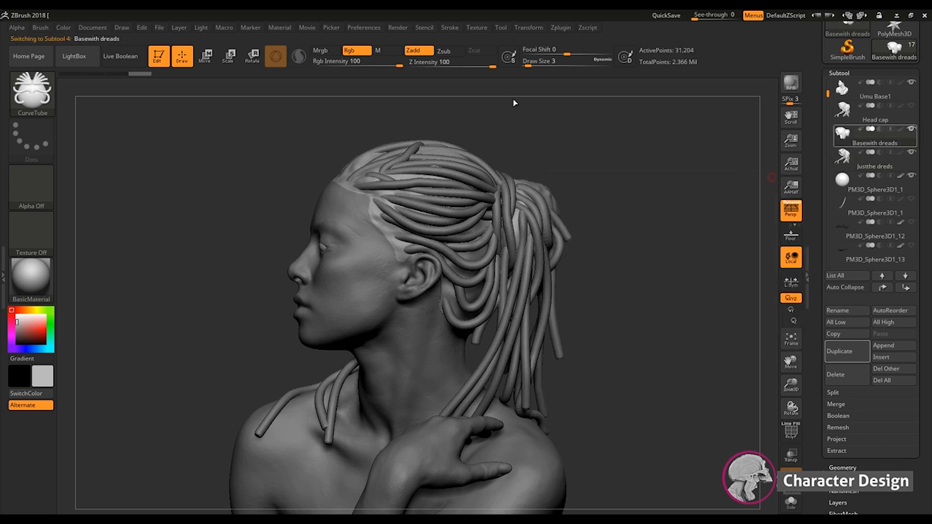
click(839, 74)
click(843, 85)
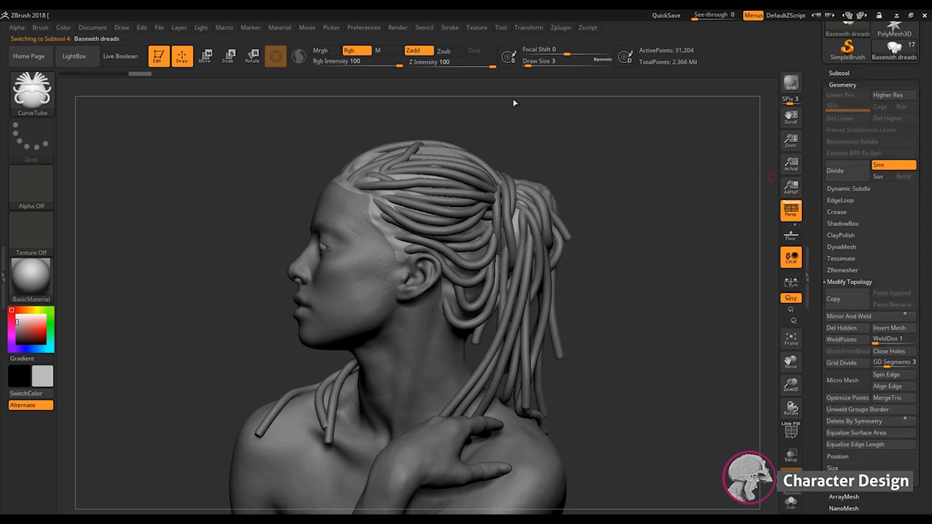
drag(913, 194, 913, 165)
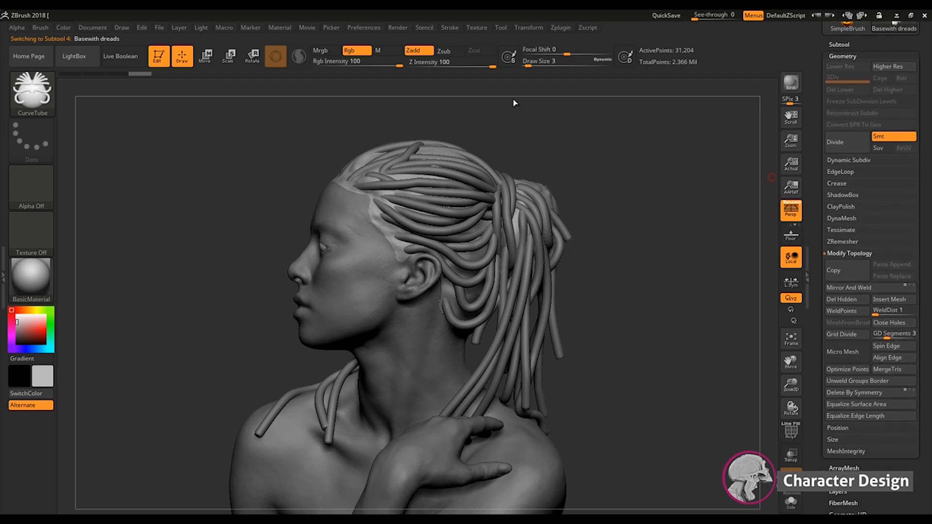
click(842, 299)
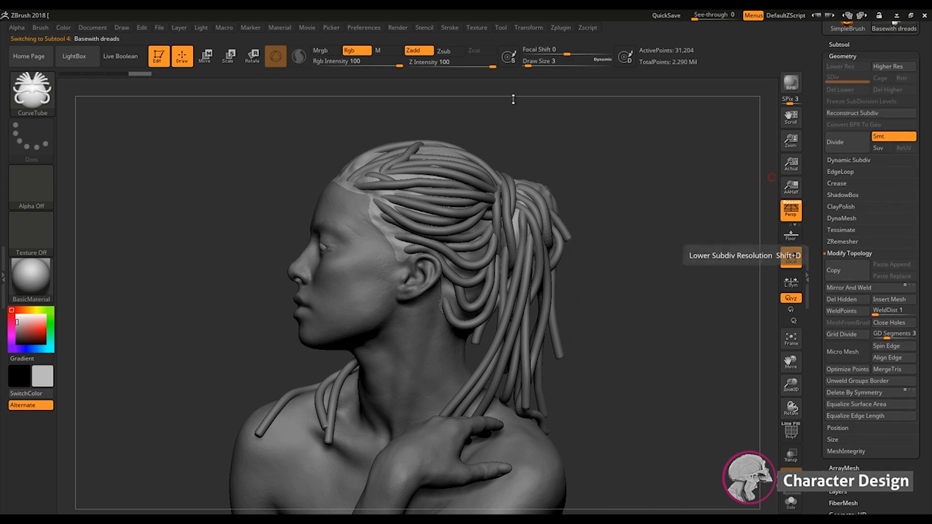
Make the Justthe dreds subtool active and delete its hidden cap geometry
click(839, 45)
click(875, 132)
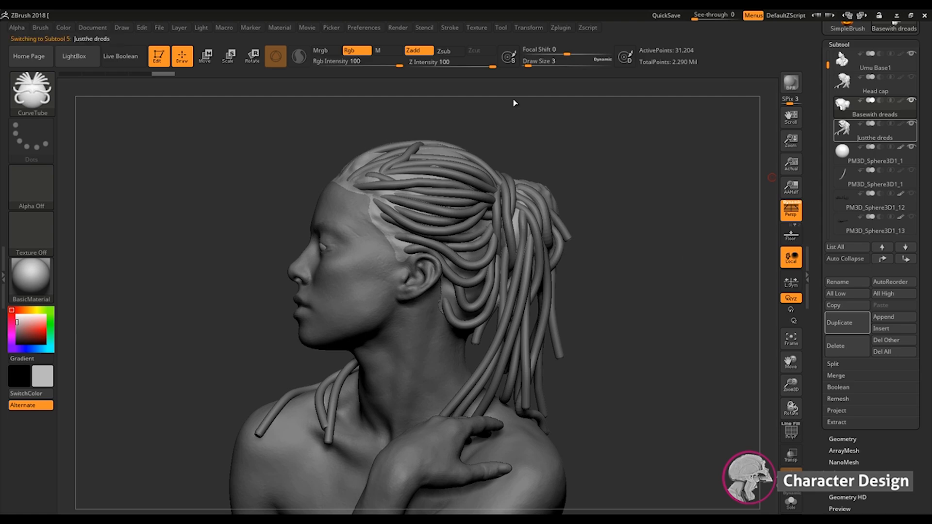
click(839, 45)
click(843, 56)
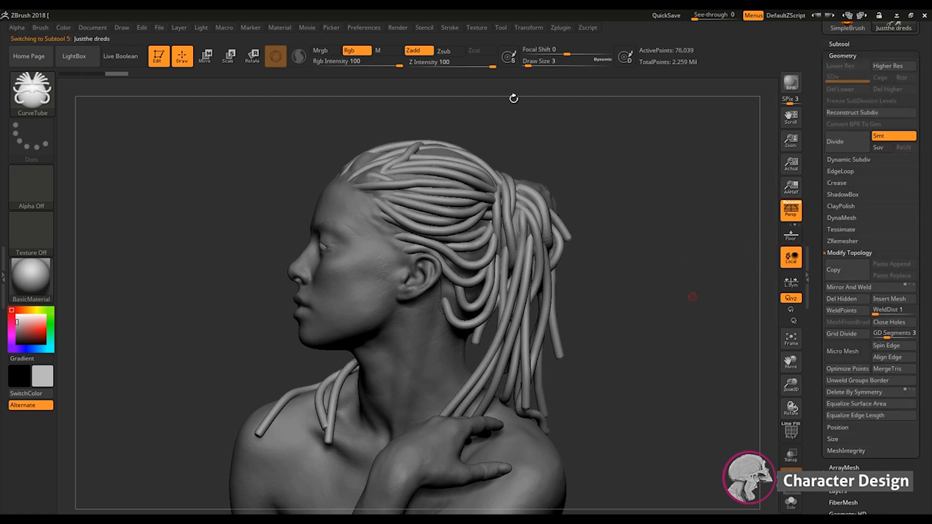
mouse_move(692, 297)
mouse_down()
mouse_move(671, 306)
mouse_move(771, 167)
mouse_up()
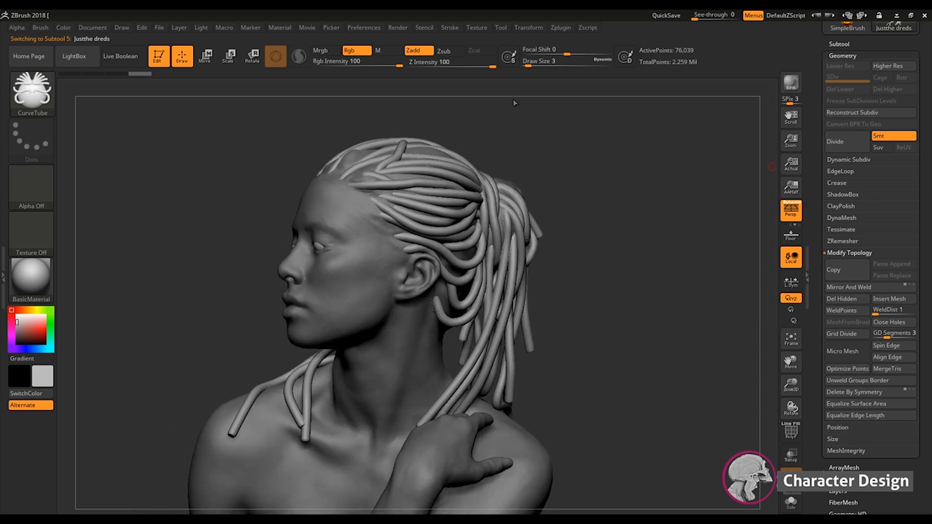
click(843, 55)
drag(898, 122, 898, 178)
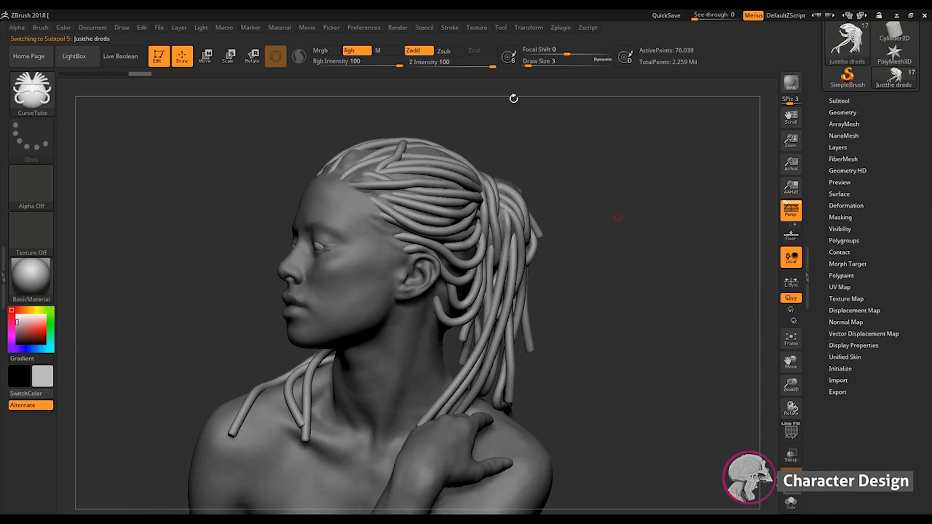
Set the current colour to a darker grey with red, green and blue at 117
mouse_move(641, 223)
alt+mouse_down()
mouse_move(641, 267)
mouse_move(633, 245)
mouse_move(742, 238)
alt+mouse_up()
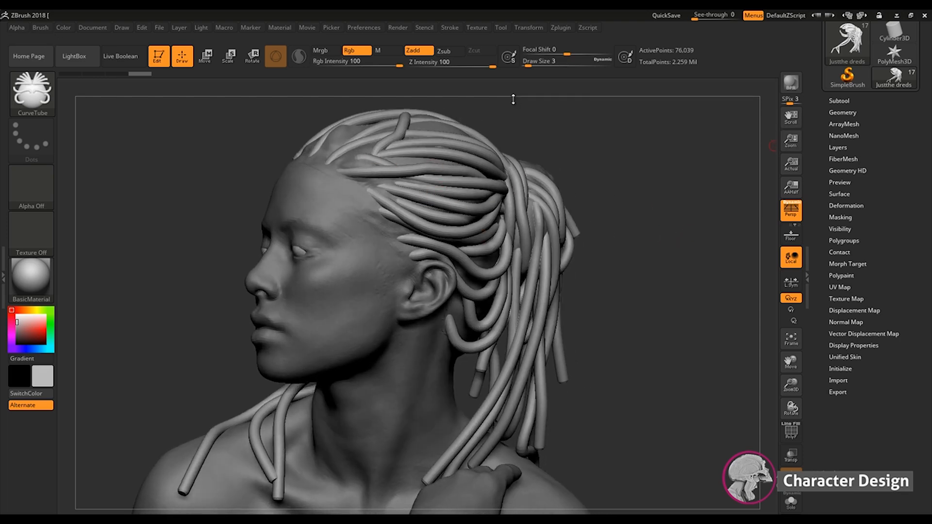
click(839, 101)
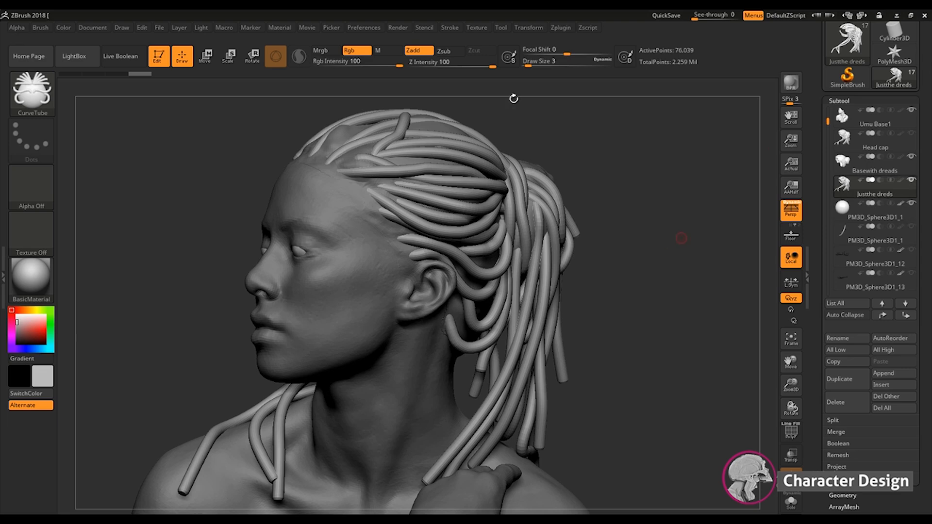
drag(681, 237, 665, 243)
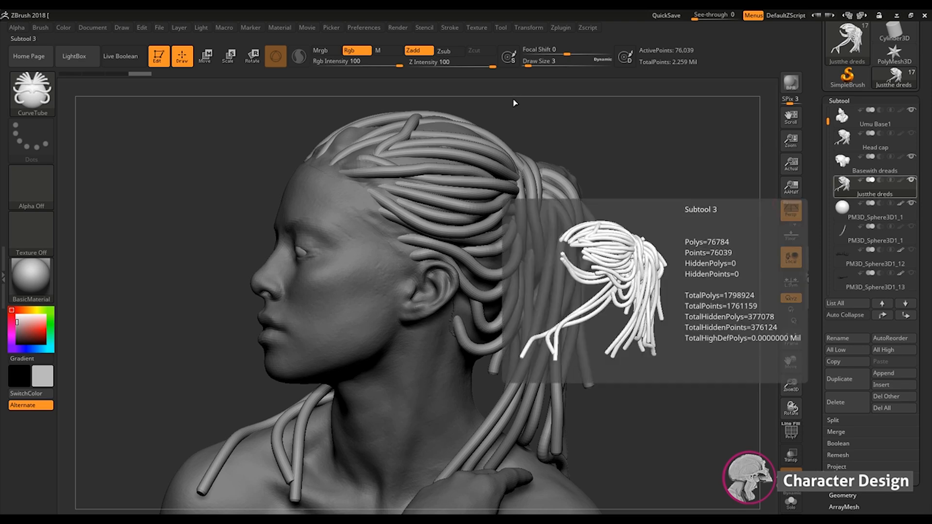
mouse_move(869, 167)
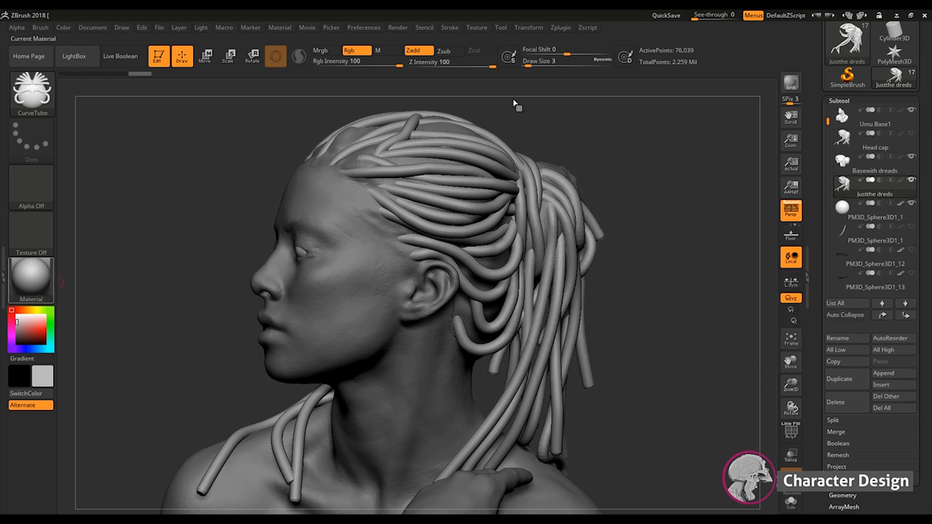
key(c)
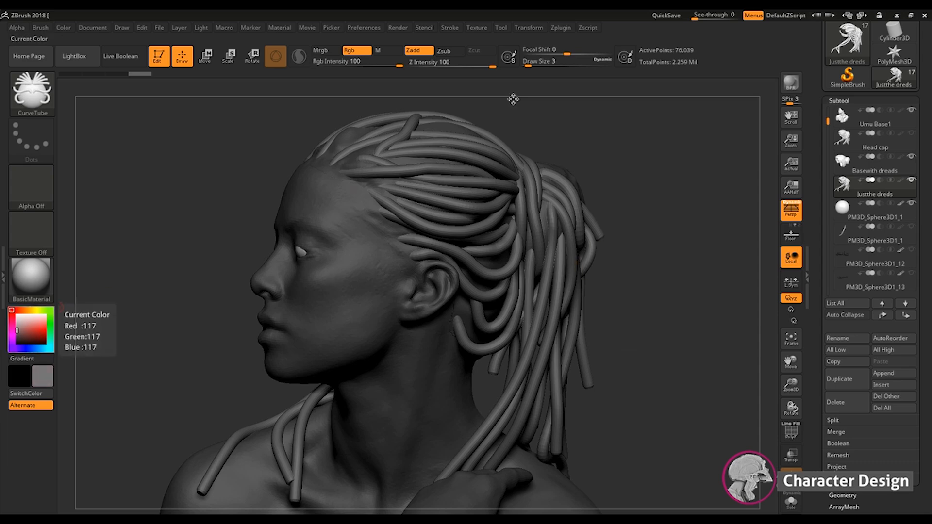
drag(513, 100, 738, 219)
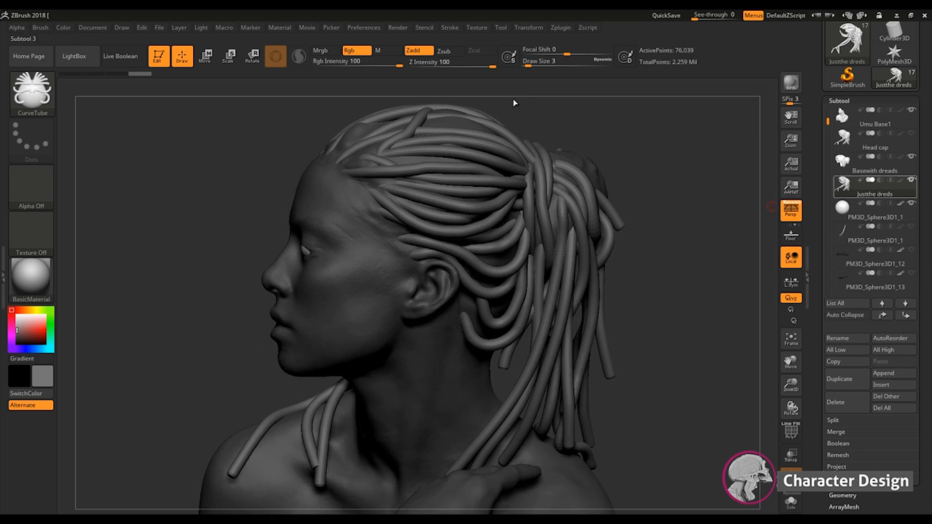
Turn on the PolyFrame display for the Justthe dreds subtool and view its strands by polygroup around the head
click(839, 101)
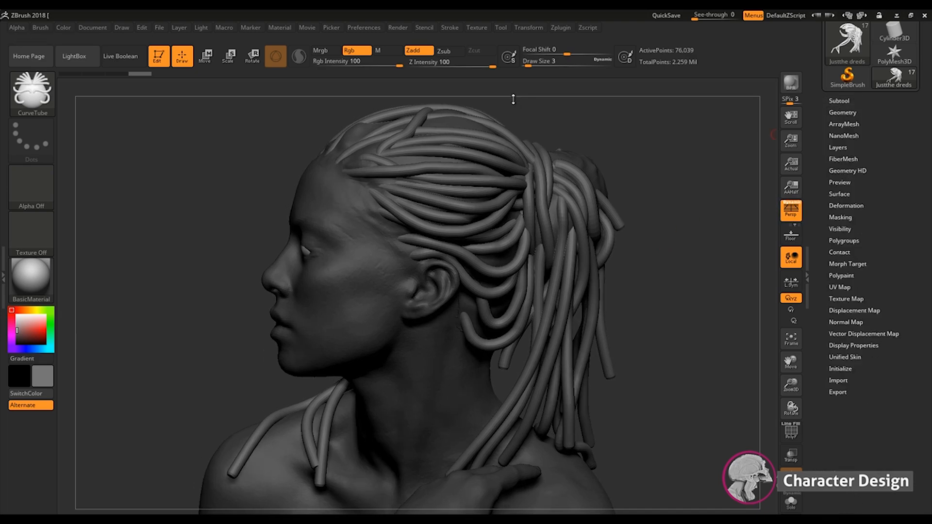
click(843, 112)
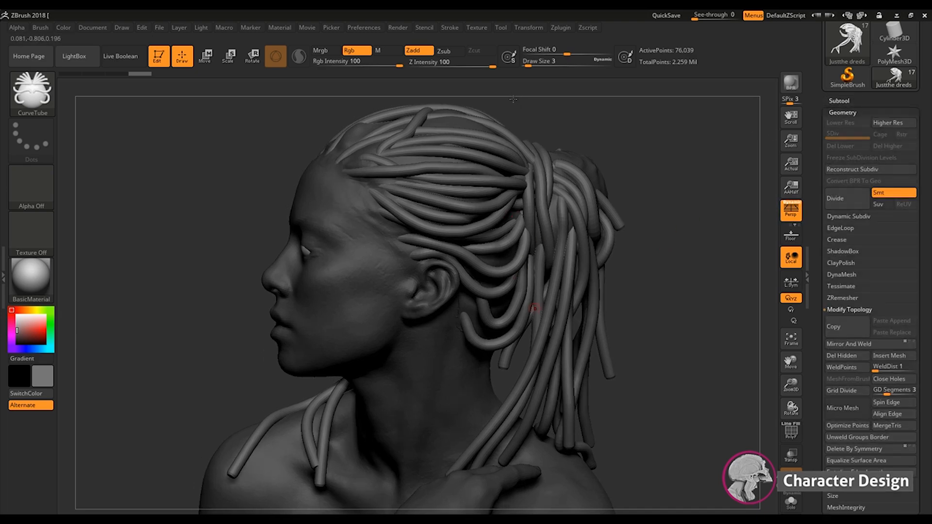
click(791, 431)
mouse_move(677, 302)
mouse_down()
mouse_move(701, 272)
mouse_move(681, 286)
mouse_move(722, 279)
mouse_move(685, 281)
mouse_up()
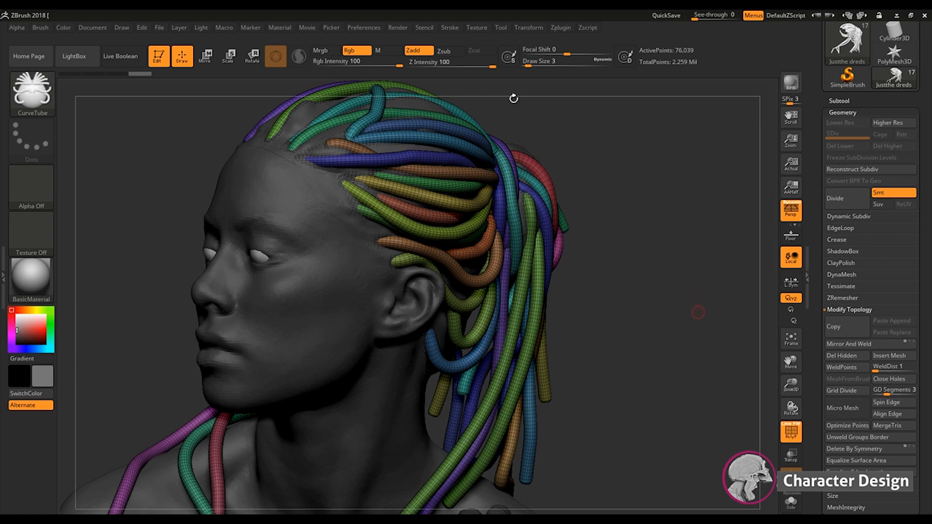
drag(699, 312, 695, 301)
mouse_move(680, 337)
alt+mouse_down()
mouse_move(693, 281)
mouse_move(675, 287)
alt+mouse_up()
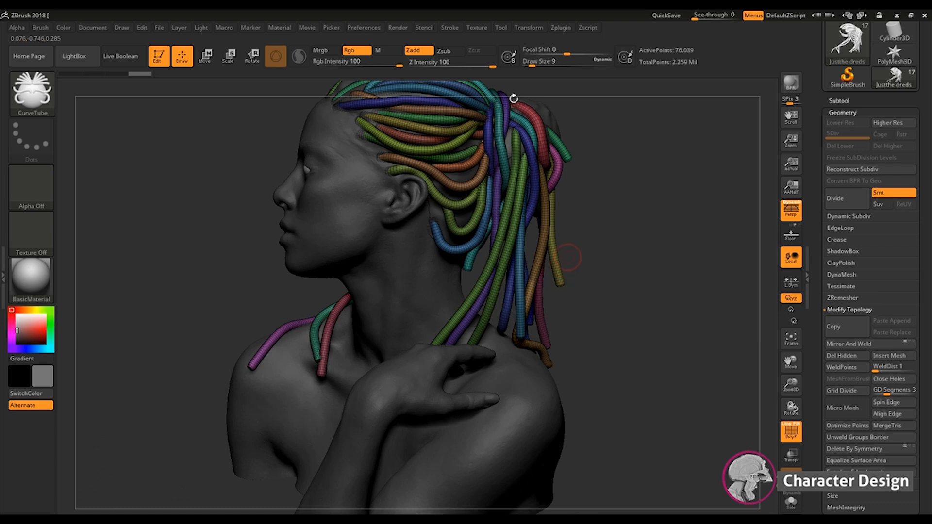
Switch the sculpting brush to Move Topological with a draw size of 10 for adjusting the strands
key(b)
key(m)
key(v)
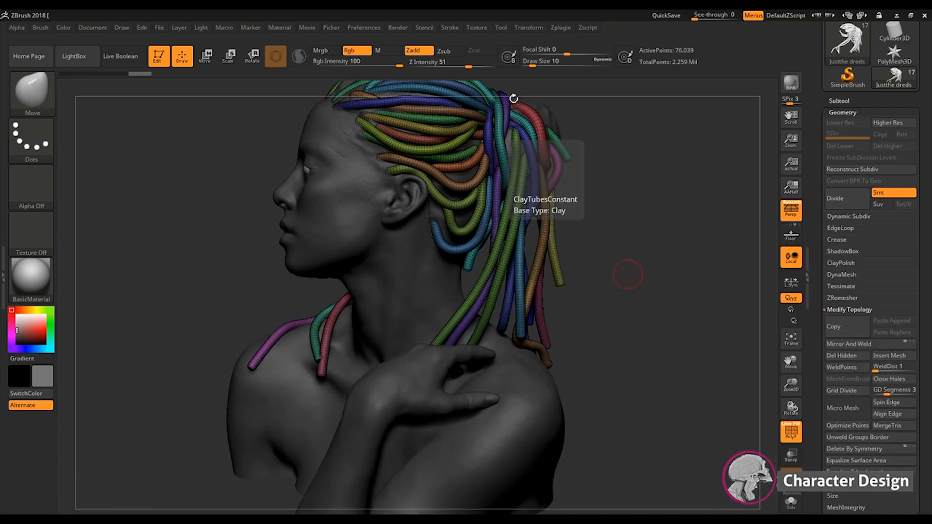
alt+drag(636, 272, 637, 297)
key(b)
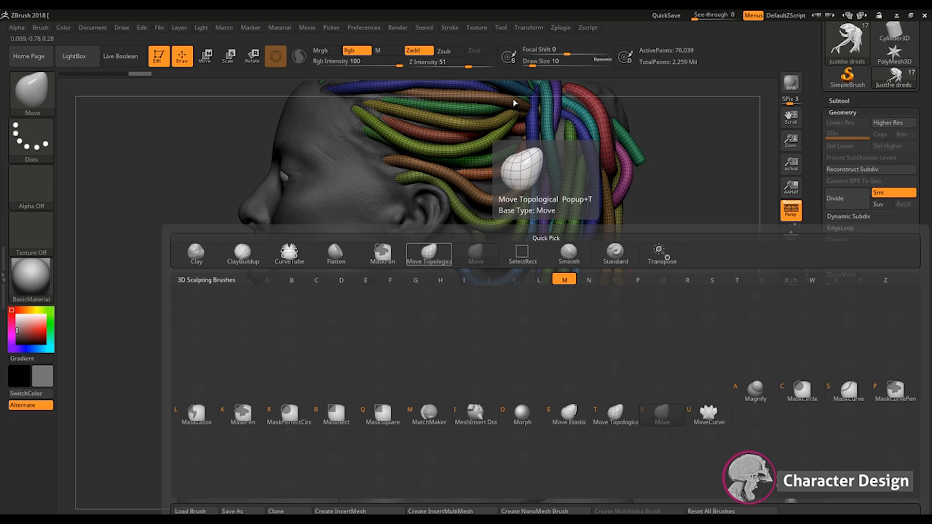
key(t)
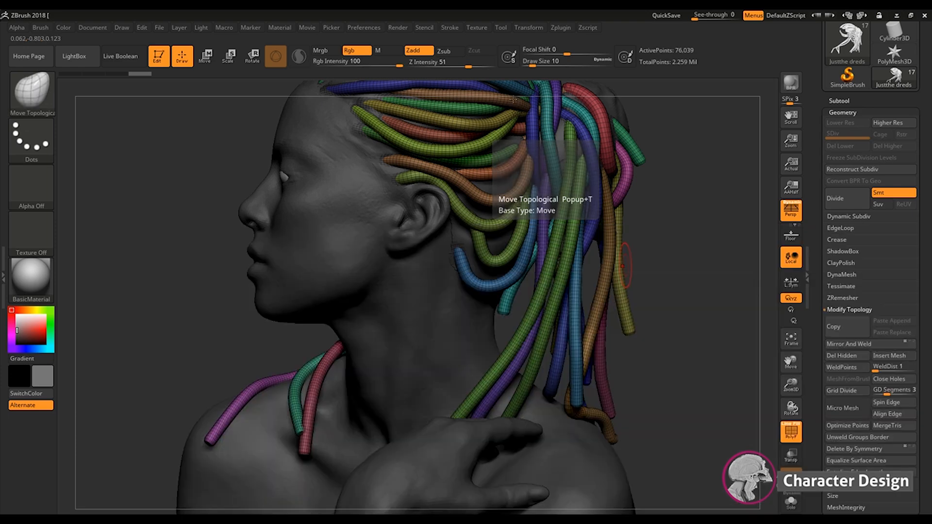
Turn off the PolyFrame display to view the dreadlocks without wireframe and polygroup colours
mouse_move(704, 272)
alt+mouse_down()
mouse_move(708, 293)
mouse_move(700, 295)
mouse_move(714, 295)
alt+mouse_up()
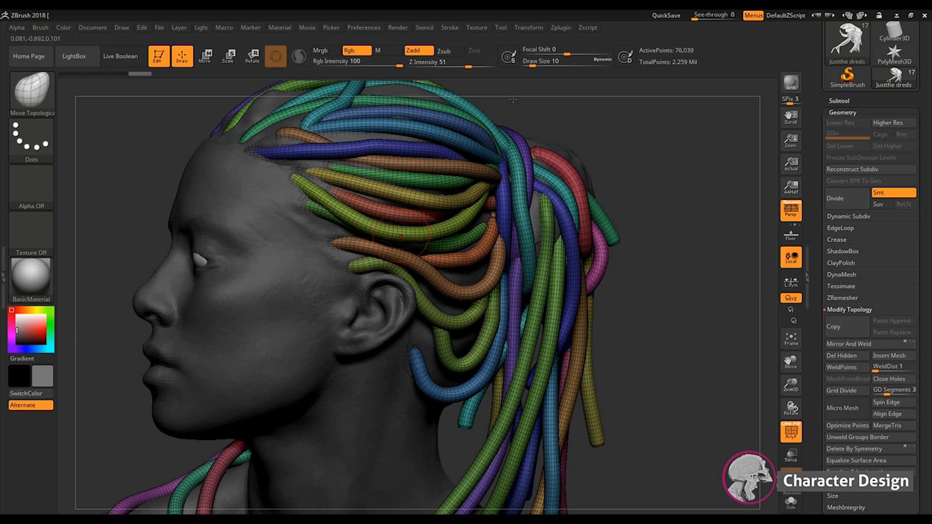
drag(513, 99, 499, 113)
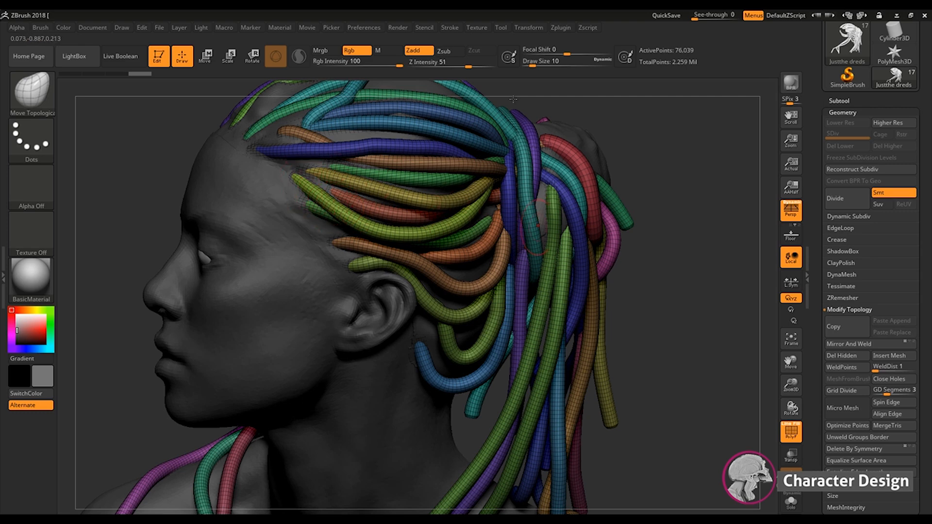
drag(673, 261, 662, 246)
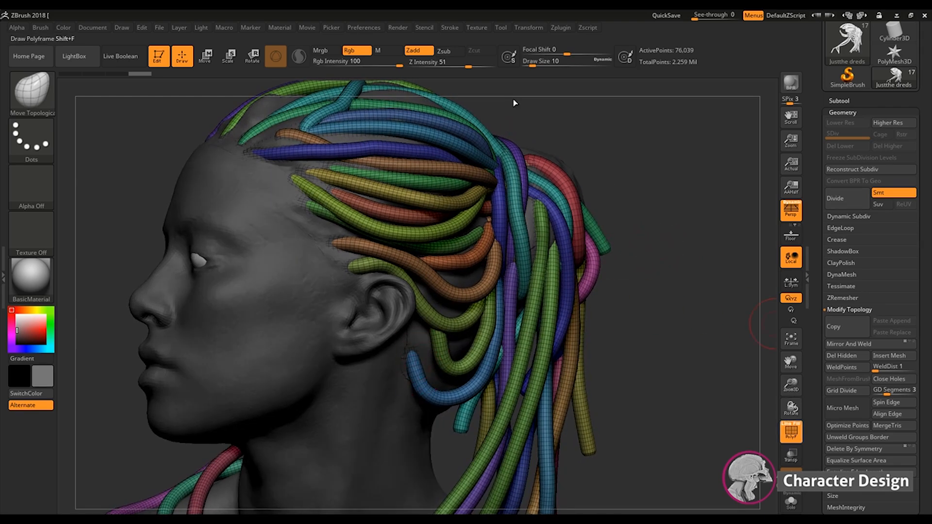
click(792, 432)
drag(724, 375, 668, 372)
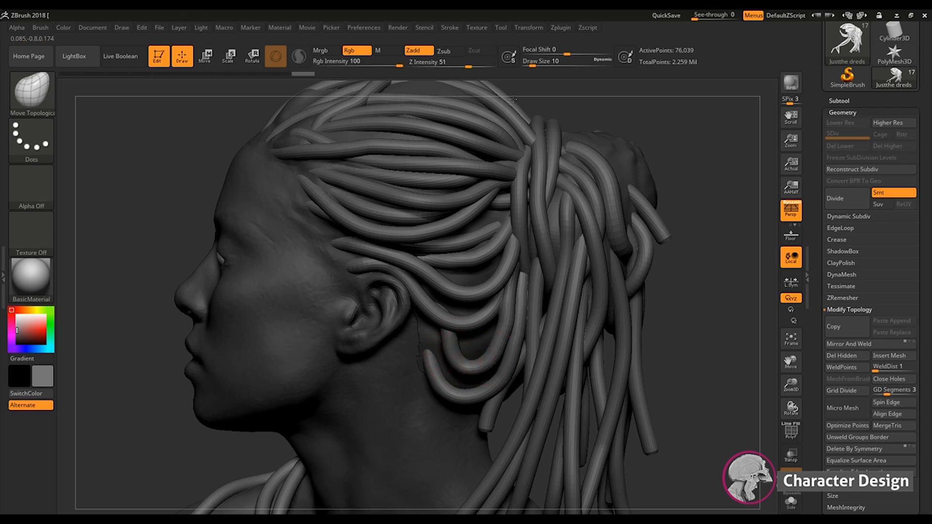
Reposition the strand hanging just behind the side loops at the ponytail base using Move Topological with a draw size of 18
drag(707, 312, 546, 281)
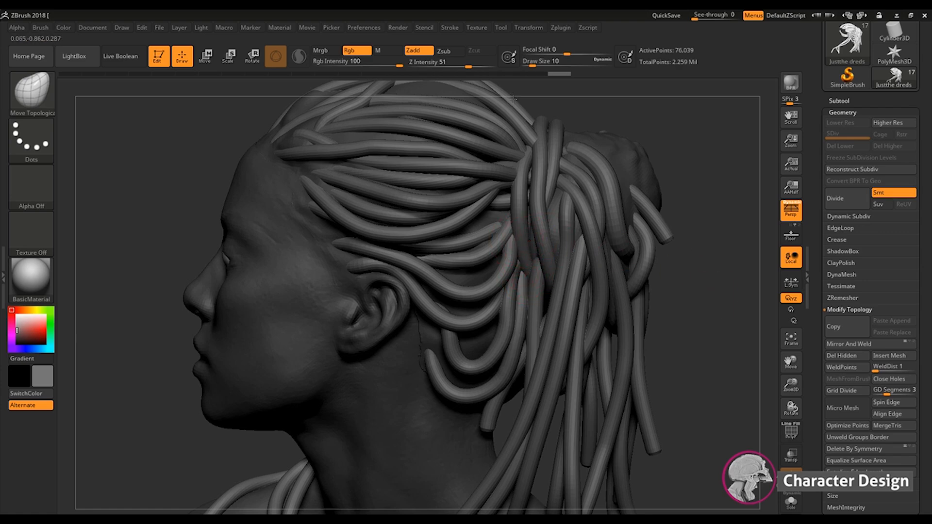
mouse_move(542, 243)
right_down()
mouse_move(529, 242)
mouse_move(554, 245)
mouse_move(524, 252)
right_up()
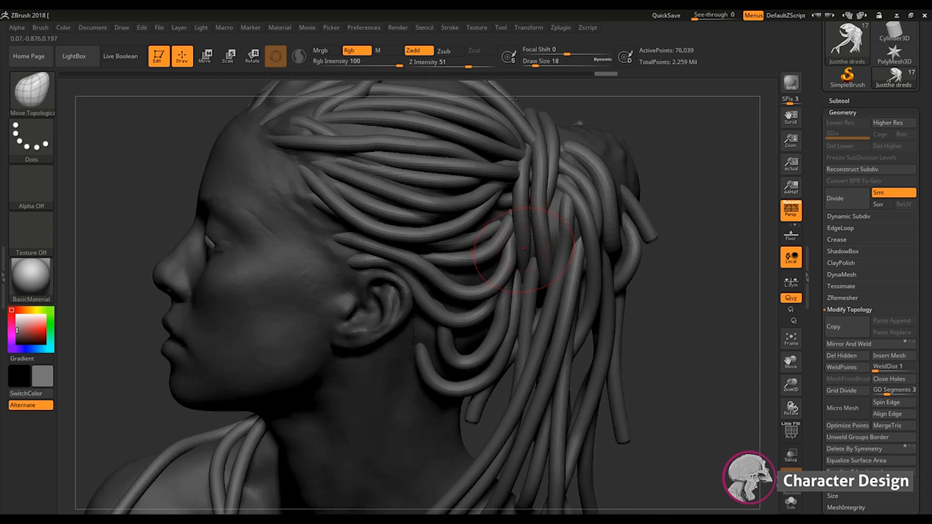
drag(526, 232, 520, 225)
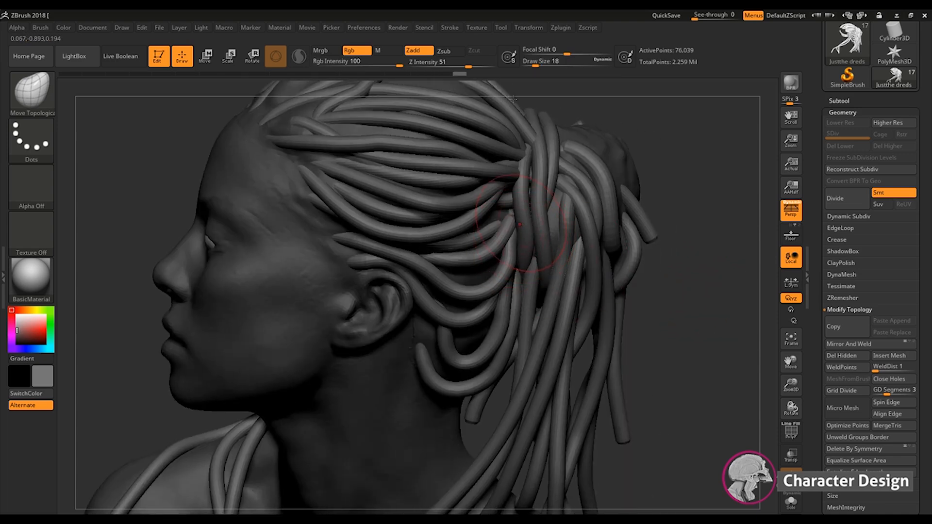
drag(683, 249, 710, 247)
drag(521, 223, 510, 208)
drag(678, 245, 645, 245)
drag(523, 220, 519, 216)
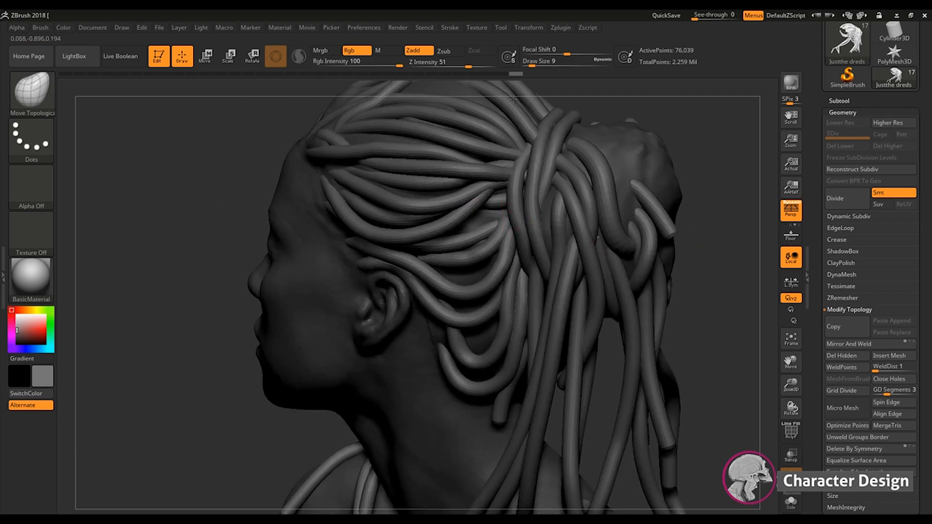
Adjust the strands wrapping the ponytail base with Move Topological at draw sizes of 10 and 14
drag(653, 195, 683, 193)
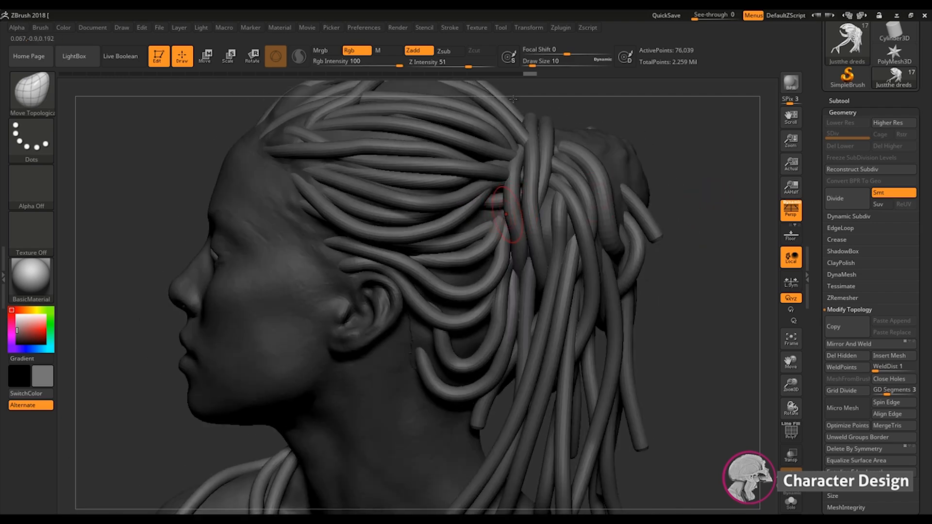
drag(506, 214, 521, 191)
drag(658, 188, 681, 187)
key(bracketright)
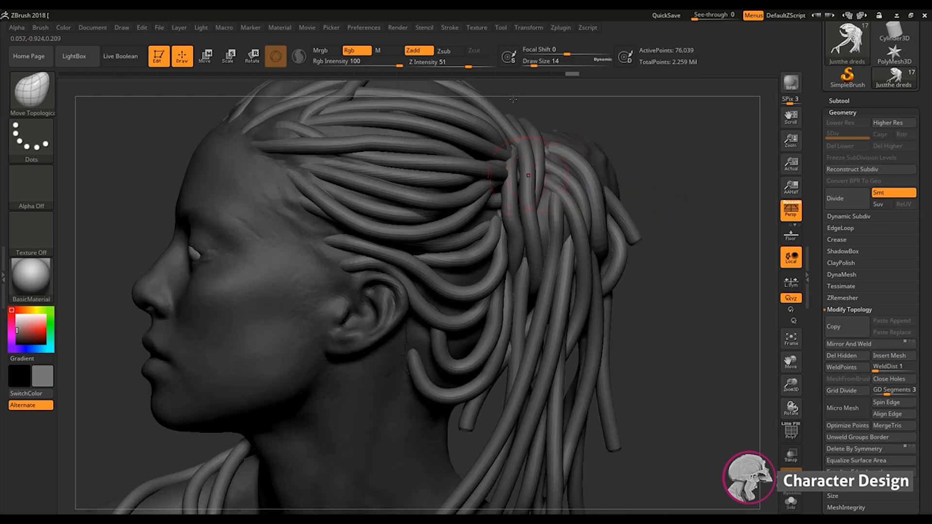
drag(514, 184, 510, 174)
Pull the short loose strand off the bun at draw size 9, and smooth its tip and a hanging strand's tip
mouse_move(660, 263)
mouse_down()
mouse_move(681, 262)
mouse_move(632, 227)
mouse_up()
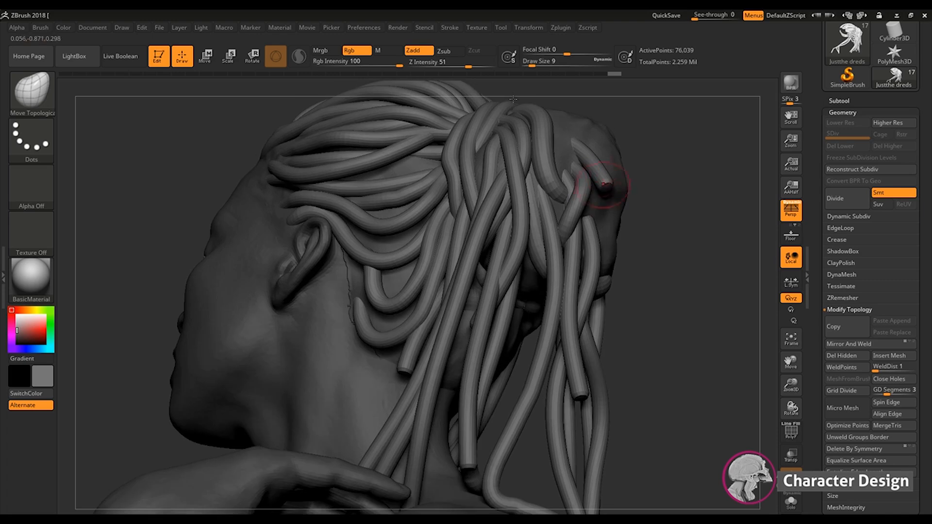
drag(606, 183, 604, 154)
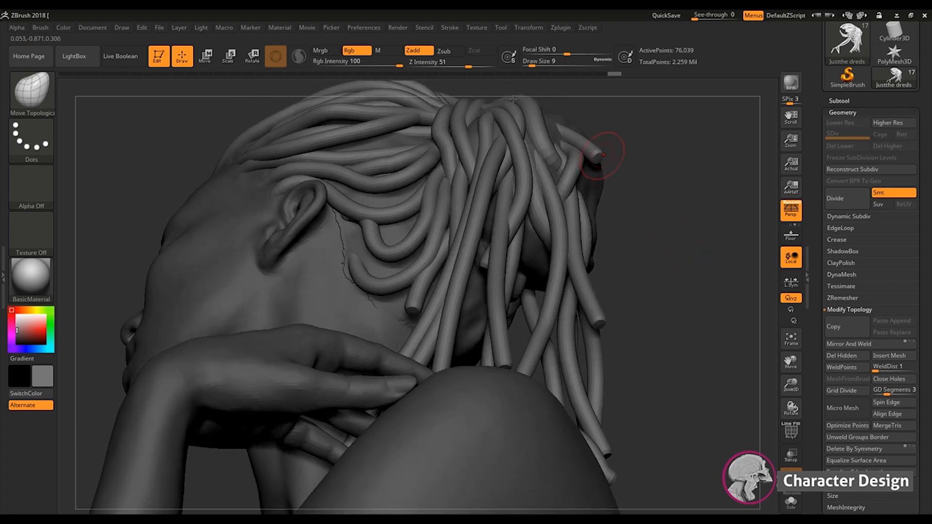
mouse_move(663, 219)
mouse_down()
mouse_move(658, 208)
mouse_move(666, 218)
mouse_up()
mouse_move(594, 160)
shift+mouse_down()
mouse_move(627, 135)
mouse_move(651, 138)
shift+mouse_up()
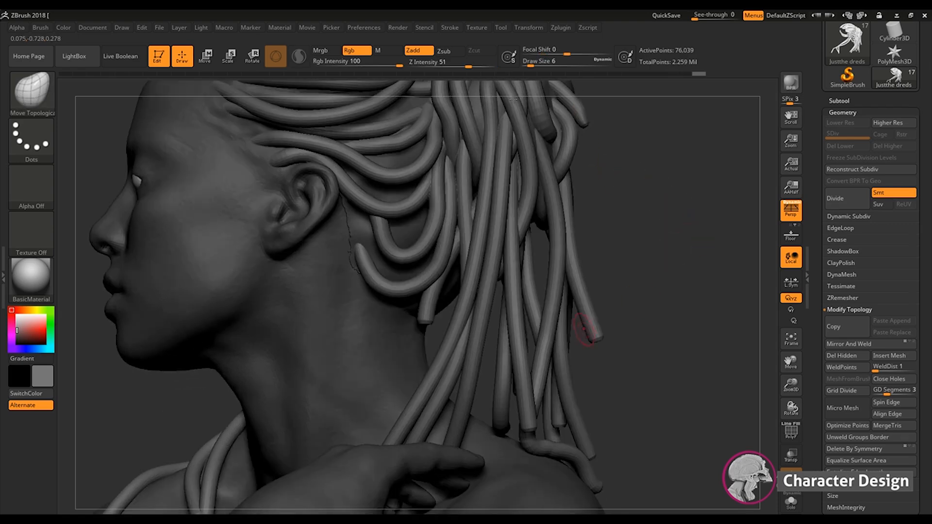
mouse_move(601, 333)
mouse_down()
mouse_move(592, 335)
mouse_move(650, 286)
mouse_move(656, 321)
mouse_up()
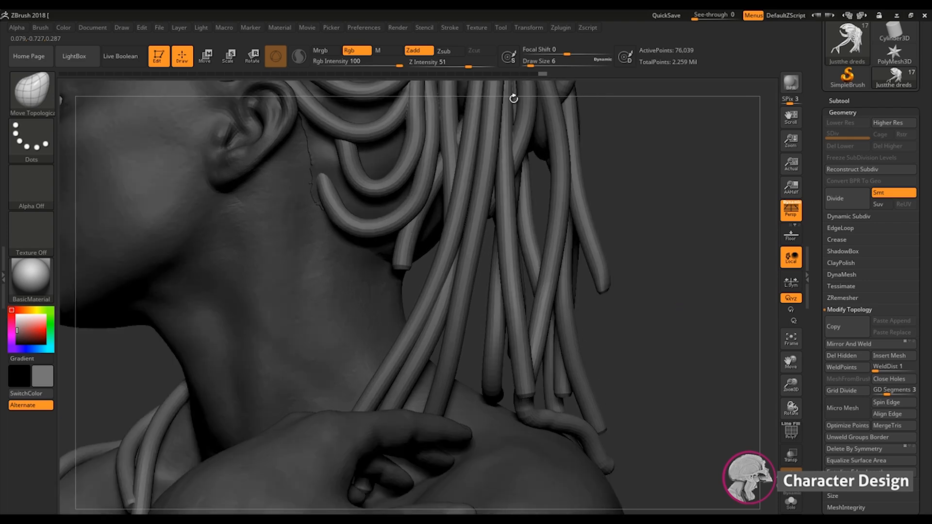
Shape and smooth the ends of the ponytail strands hanging just above the shoulder with a draw size of 6
drag(535, 392, 527, 390)
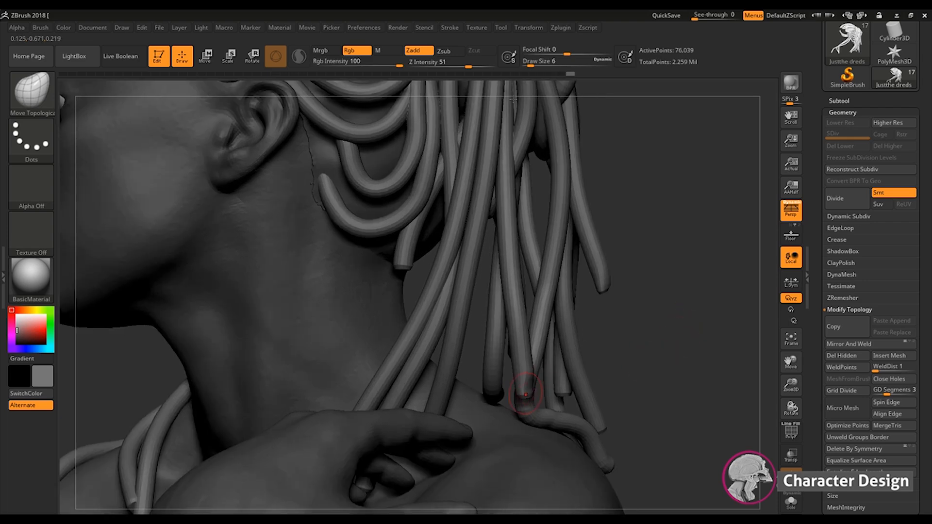
drag(624, 388, 655, 393)
mouse_move(656, 393)
alt+mouse_down()
mouse_move(655, 362)
mouse_move(645, 383)
alt+mouse_up()
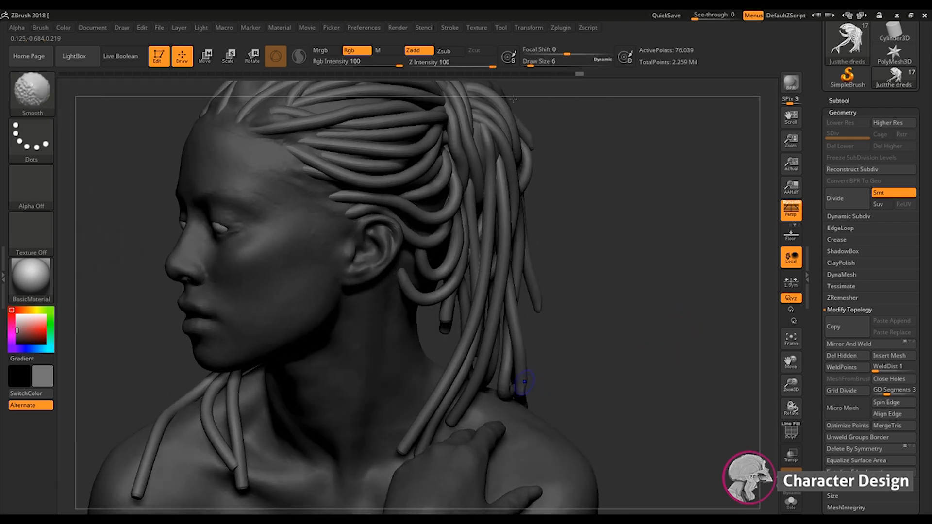
shift+drag(522, 387, 521, 389)
drag(604, 357, 524, 348)
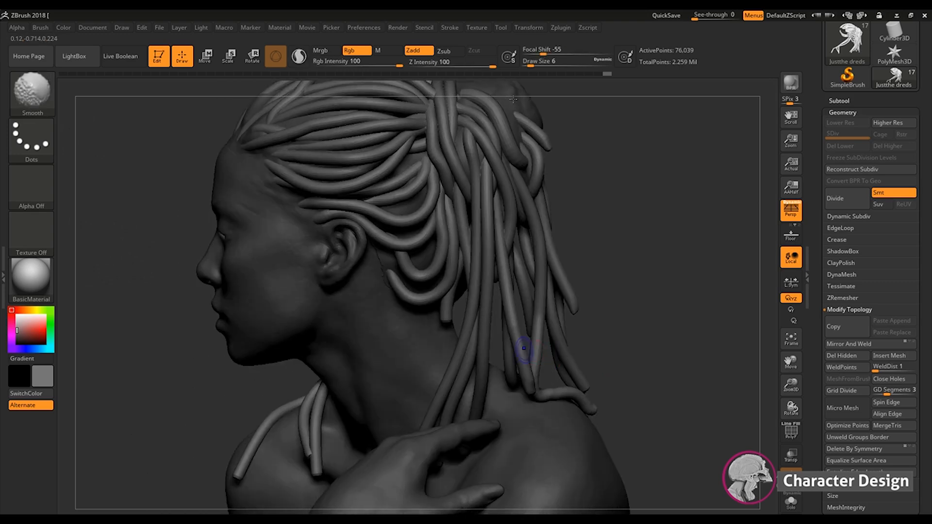
mouse_move(647, 337)
mouse_down()
mouse_move(618, 392)
mouse_move(595, 373)
mouse_move(625, 357)
mouse_move(613, 389)
mouse_move(595, 340)
mouse_up()
mouse_move(529, 364)
shift+mouse_down()
mouse_move(538, 368)
mouse_move(533, 355)
shift+mouse_up()
shift+drag(573, 315, 578, 310)
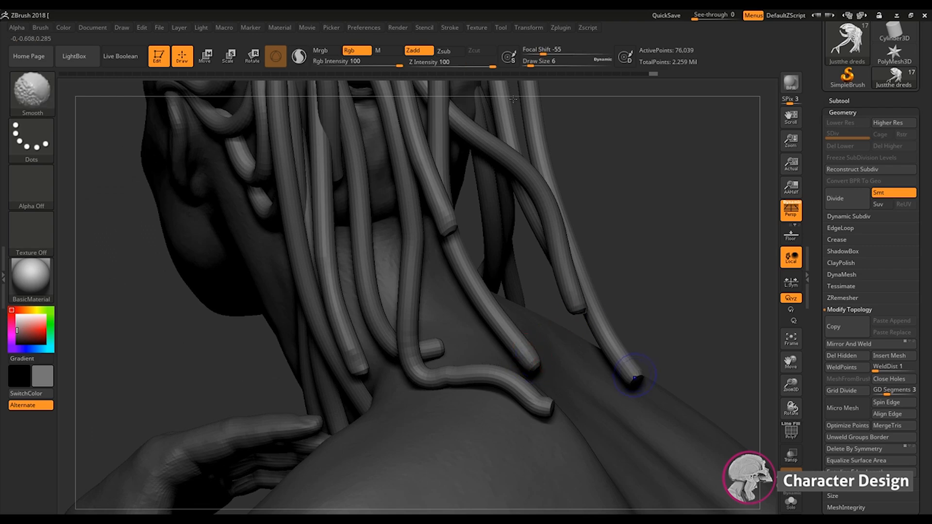
Smooth the blunt tips of the strands behind the neck and the strand resting on the shoulder
shift+drag(634, 382, 631, 371)
drag(633, 322, 676, 321)
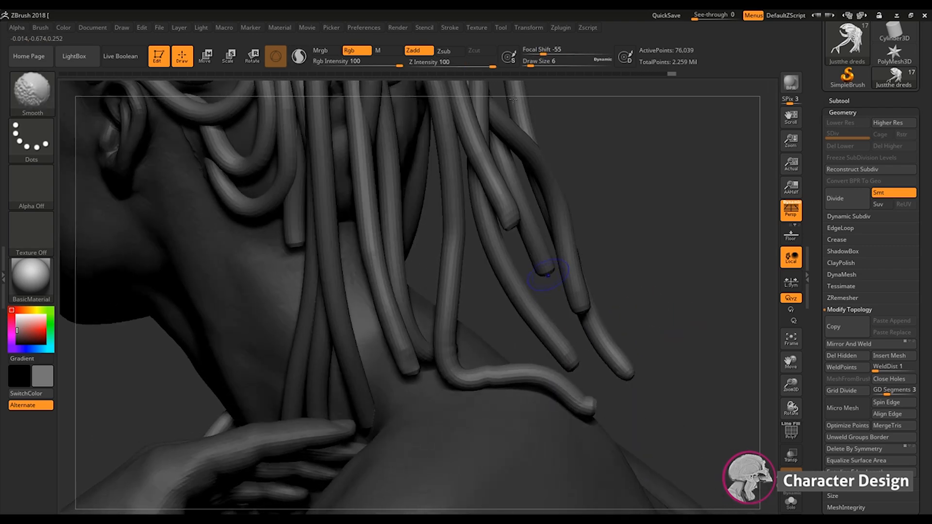
shift+drag(546, 272, 542, 267)
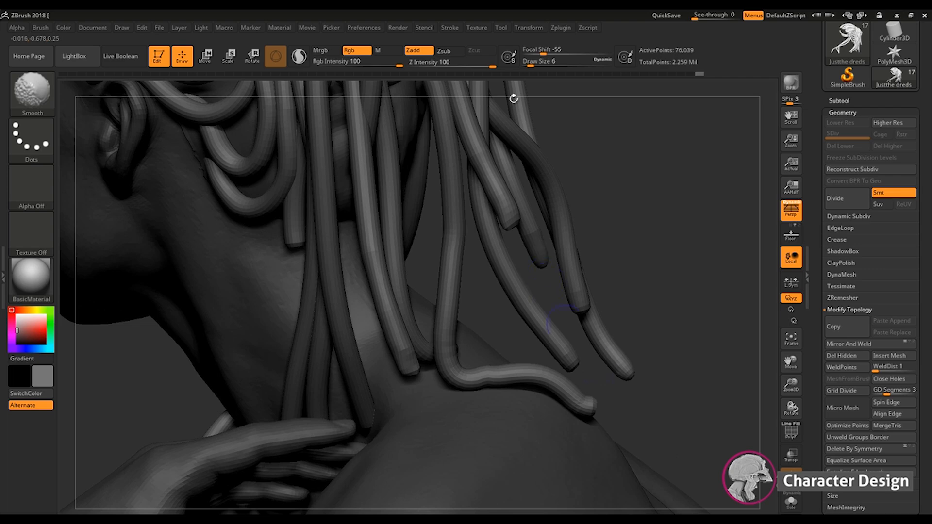
shift+drag(594, 410, 589, 402)
mouse_move(655, 389)
alt+mouse_down()
mouse_move(645, 335)
mouse_move(700, 345)
mouse_move(683, 327)
mouse_move(709, 329)
alt+mouse_up()
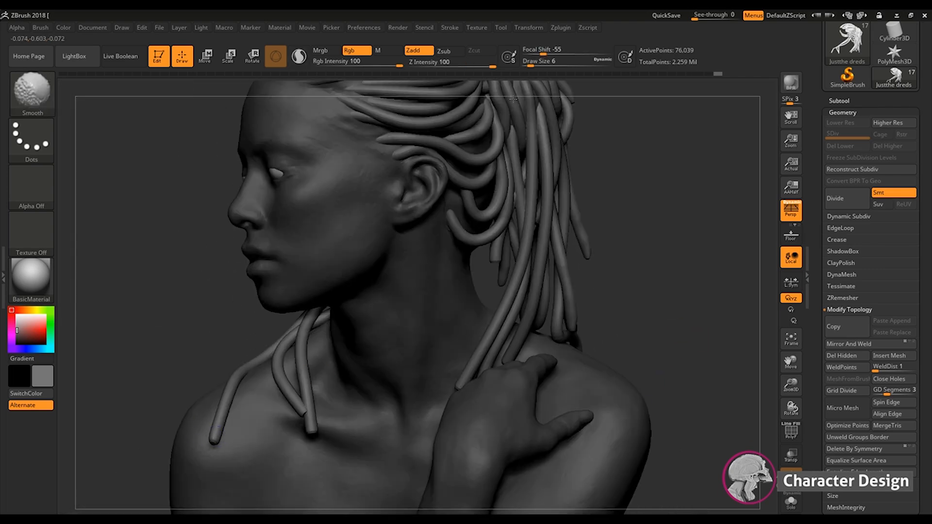
Round off the tips of the strands lying on the front of the chest and the one beside the hand
shift+drag(218, 431, 217, 437)
mouse_move(307, 419)
shift+mouse_down()
mouse_move(299, 407)
mouse_move(312, 431)
shift+mouse_up()
mouse_move(675, 379)
mouse_down()
mouse_move(718, 377)
mouse_move(704, 381)
mouse_up()
mouse_move(459, 385)
shift+mouse_down()
mouse_move(474, 393)
mouse_move(464, 382)
shift+mouse_up()
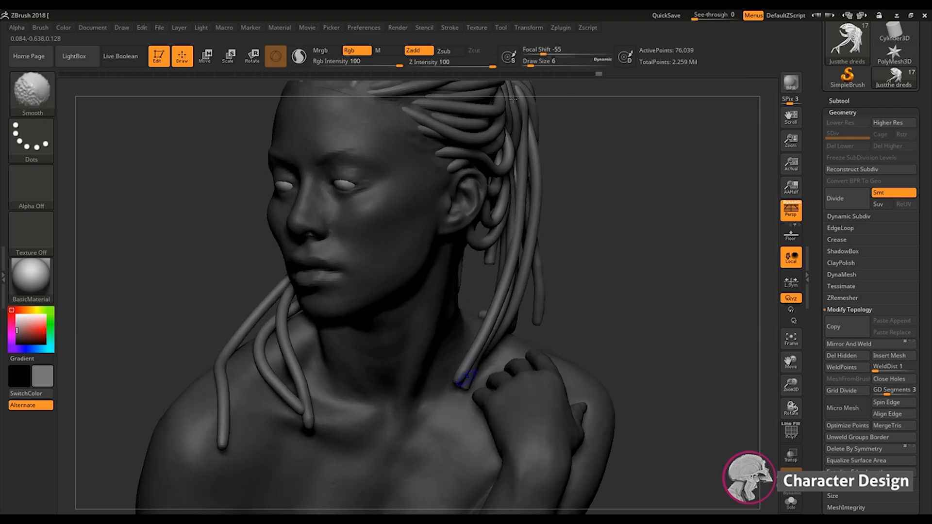
Smooth the tip of the loose strand beside the bun and the short strand end below the side loops
mouse_move(695, 257)
mouse_down()
mouse_move(654, 246)
mouse_move(649, 285)
mouse_move(662, 233)
mouse_move(651, 250)
mouse_up()
shift+drag(523, 236, 529, 244)
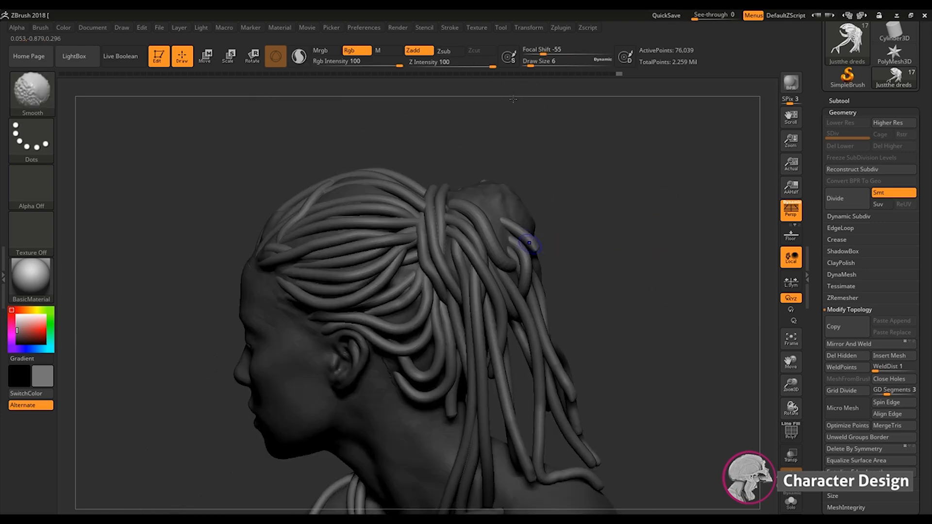
mouse_move(655, 301)
mouse_down()
mouse_move(648, 321)
mouse_move(510, 369)
mouse_move(657, 343)
mouse_move(665, 378)
mouse_move(680, 323)
mouse_move(656, 335)
mouse_up()
key(shift)
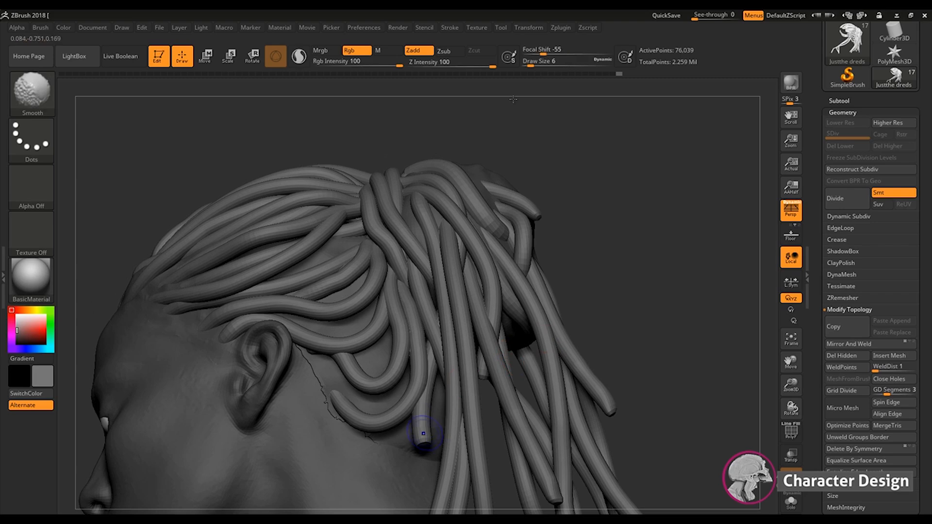
shift+drag(420, 435, 423, 450)
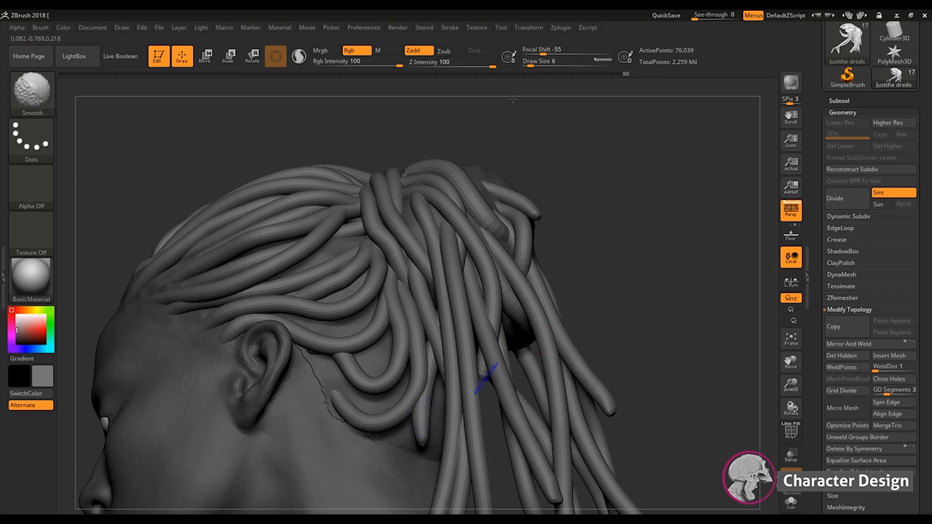
mouse_move(651, 359)
shift+mouse_down()
mouse_move(682, 321)
mouse_move(653, 272)
shift+mouse_up()
drag(607, 360, 636, 369)
alt+drag(602, 398, 593, 364)
key(shift)
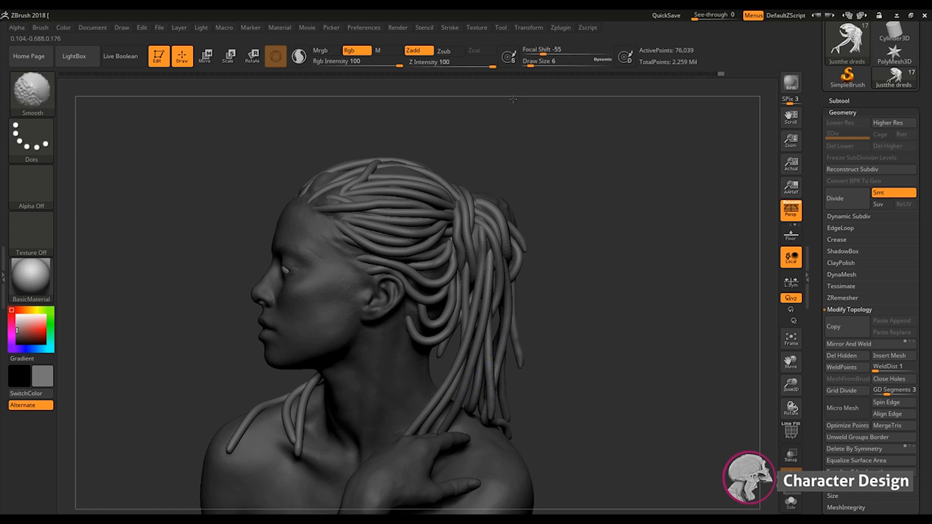
Reposition the strand ends around the back of the bun using Move Topological with a draw size of 9
mouse_move(631, 413)
mouse_down()
mouse_move(539, 413)
mouse_move(552, 376)
mouse_up()
mouse_move(680, 340)
mouse_down()
mouse_move(618, 337)
mouse_move(607, 359)
mouse_up()
mouse_move(680, 320)
mouse_down()
mouse_move(558, 335)
mouse_move(699, 320)
mouse_move(670, 376)
mouse_up()
alt+drag(680, 243, 516, 268)
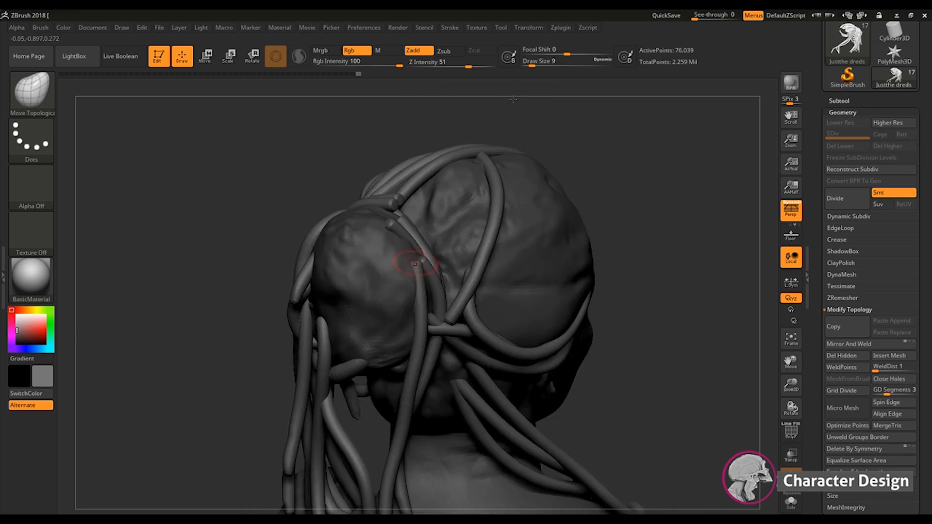
drag(412, 263, 423, 265)
drag(395, 218, 387, 229)
drag(601, 175, 621, 218)
drag(372, 190, 380, 194)
Tuck in the strand ends wrapping over the top of the bun where it meets the head
drag(646, 151, 549, 177)
drag(393, 178, 394, 182)
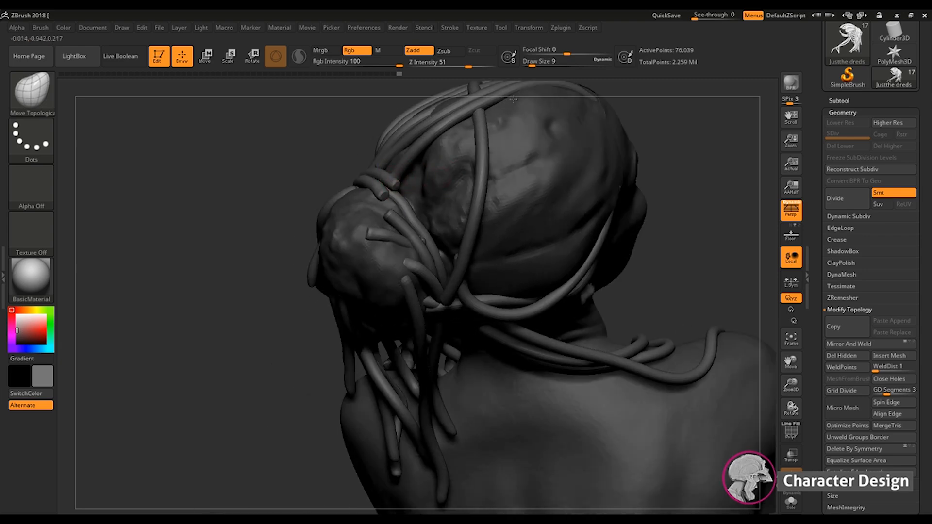
mouse_move(668, 219)
mouse_down()
mouse_move(655, 165)
mouse_move(568, 163)
mouse_up()
drag(392, 193, 393, 190)
drag(277, 190, 376, 240)
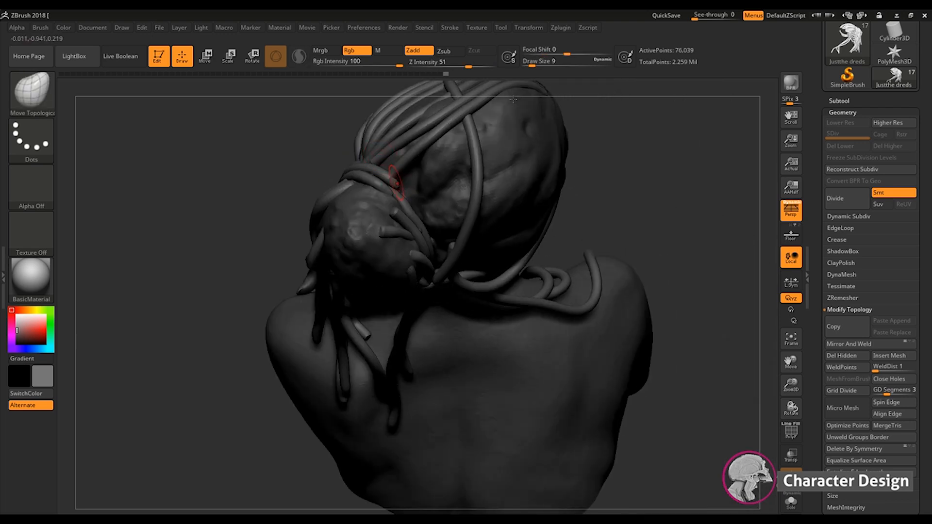
Smooth the ponytail strands near the bun and behind the side loops with a draw size of 9
mouse_move(641, 233)
shift+mouse_down()
mouse_move(630, 214)
mouse_move(610, 243)
mouse_move(609, 161)
mouse_move(539, 248)
mouse_move(554, 280)
mouse_move(599, 293)
mouse_move(573, 258)
mouse_move(549, 276)
shift+mouse_up()
mouse_move(482, 249)
mouse_down()
mouse_move(490, 265)
mouse_move(617, 267)
mouse_move(630, 276)
mouse_up()
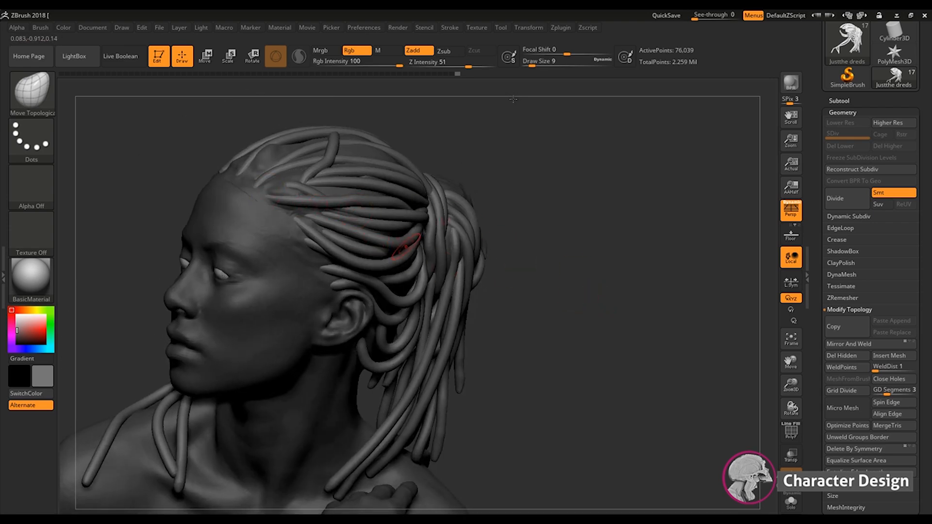
mouse_move(576, 287)
mouse_down()
mouse_move(601, 283)
mouse_move(580, 287)
mouse_up()
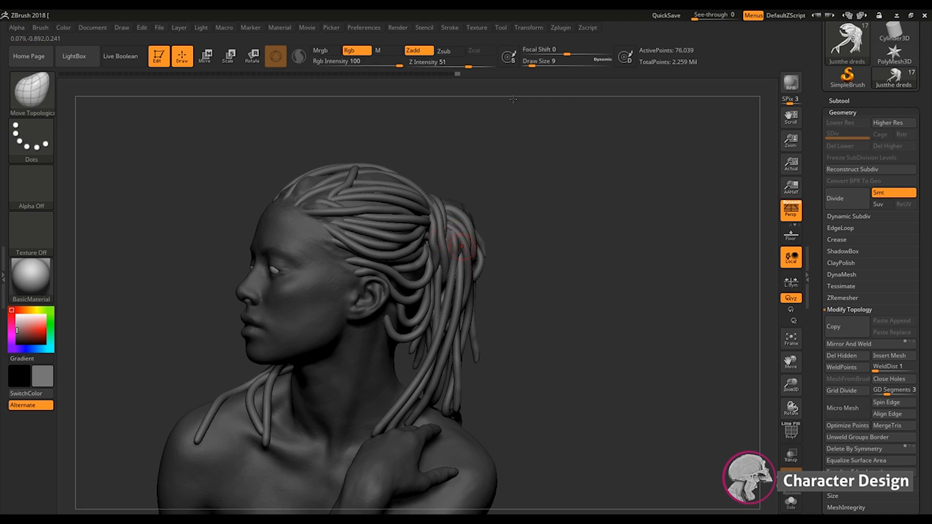
mouse_move(606, 274)
mouse_down()
mouse_move(587, 279)
mouse_move(591, 296)
mouse_move(628, 271)
mouse_up()
mouse_move(526, 219)
shift+mouse_down()
mouse_move(535, 230)
mouse_move(524, 198)
shift+mouse_up()
drag(592, 199, 485, 301)
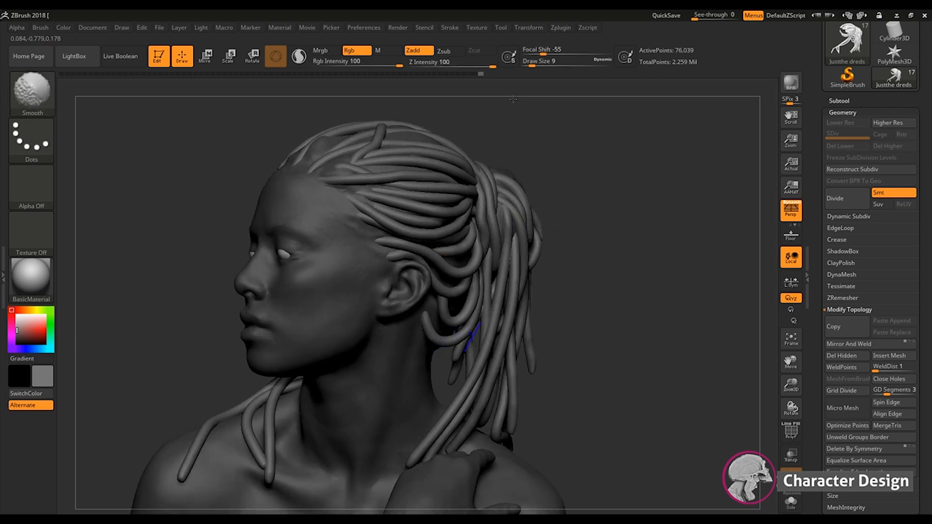
shift+drag(472, 336, 478, 325)
mouse_move(627, 311)
alt+mouse_down()
mouse_move(643, 339)
mouse_move(650, 322)
mouse_move(587, 339)
mouse_move(620, 317)
mouse_move(648, 342)
mouse_move(629, 359)
mouse_move(634, 336)
alt+mouse_up()
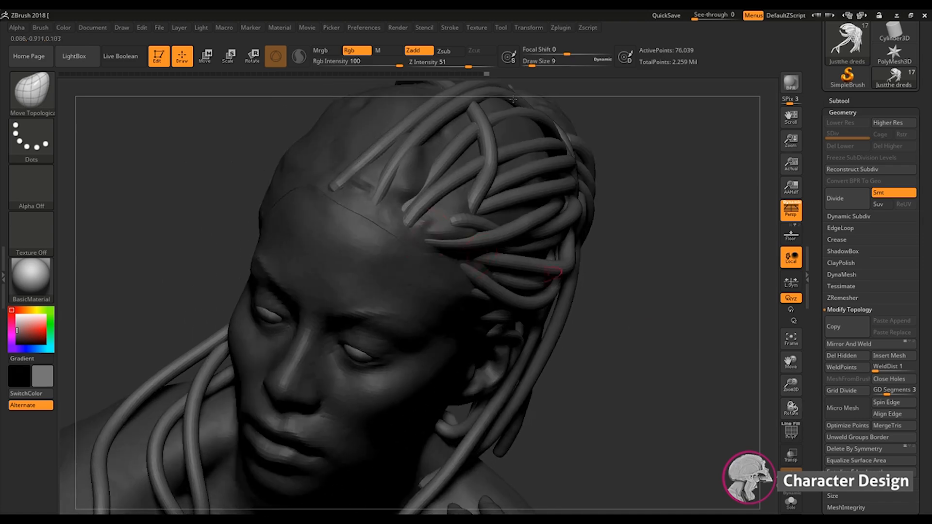
Smooth the strand ends at the temple hairline on the opposite side of the head with a draw size of 9
drag(160, 155, 384, 196)
alt+drag(522, 206, 568, 209)
shift+drag(181, 213, 188, 207)
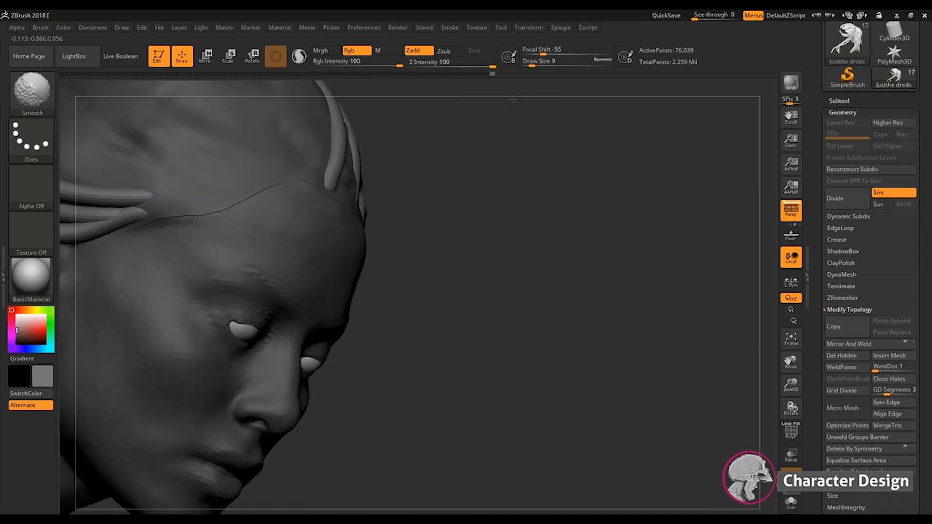
mouse_move(428, 201)
mouse_down()
mouse_move(460, 204)
mouse_move(469, 221)
mouse_up()
alt+drag(513, 99, 529, 130)
drag(530, 130, 540, 133)
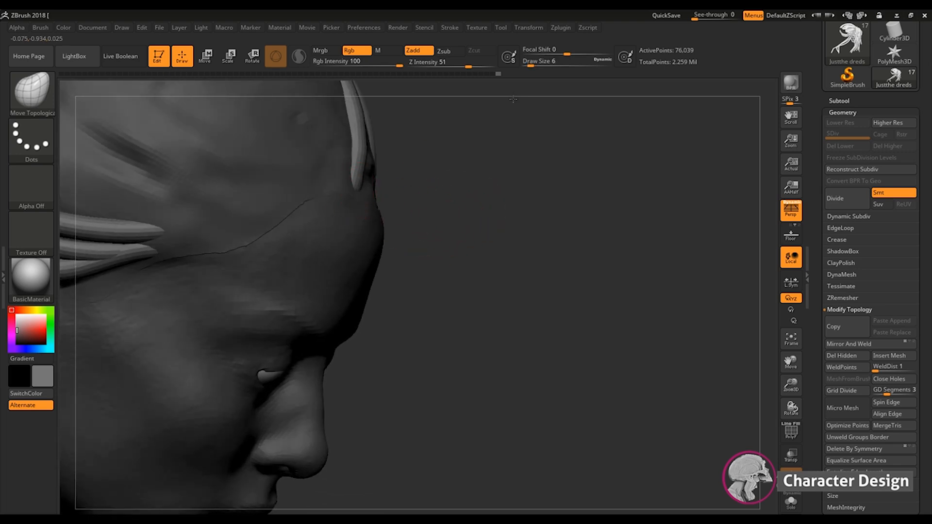
Smooth the dreadlock strand tips along the forehead and temple hairline with a draw size of 6
mouse_move(748, 243)
mouse_down()
mouse_move(662, 254)
mouse_move(662, 276)
mouse_move(602, 272)
mouse_up()
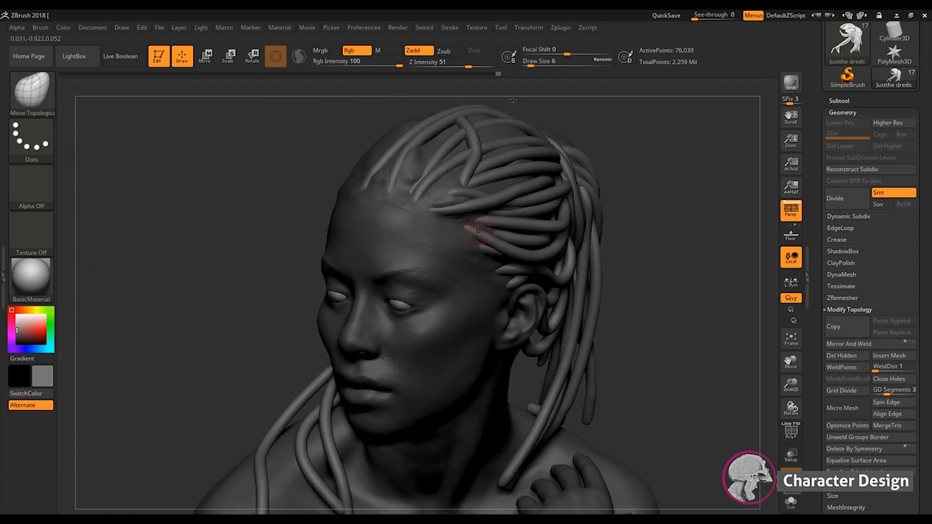
key(shift)
shift+drag(376, 170, 392, 181)
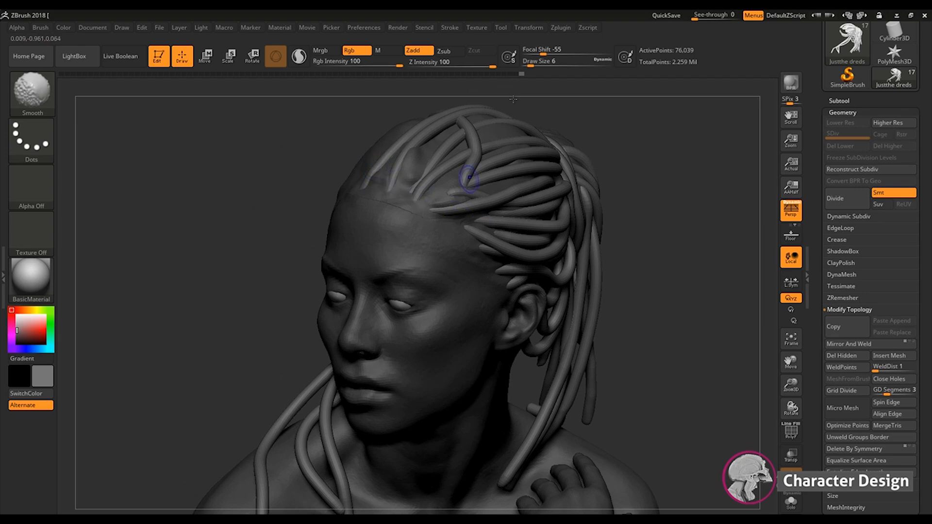
shift+drag(452, 212, 467, 208)
drag(680, 209, 582, 221)
key(shift)
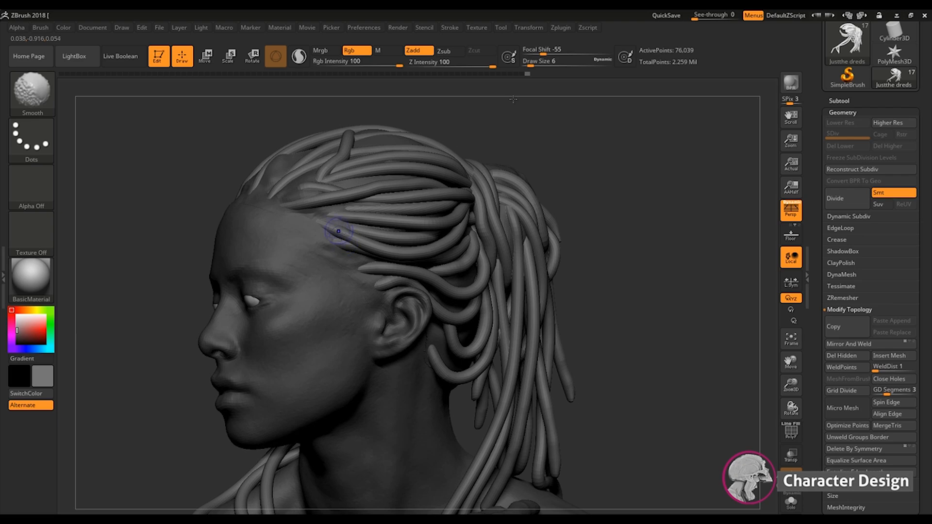
key(shift)
mouse_move(650, 279)
alt+mouse_down()
mouse_move(624, 243)
mouse_move(595, 242)
alt+mouse_up()
key(shift)
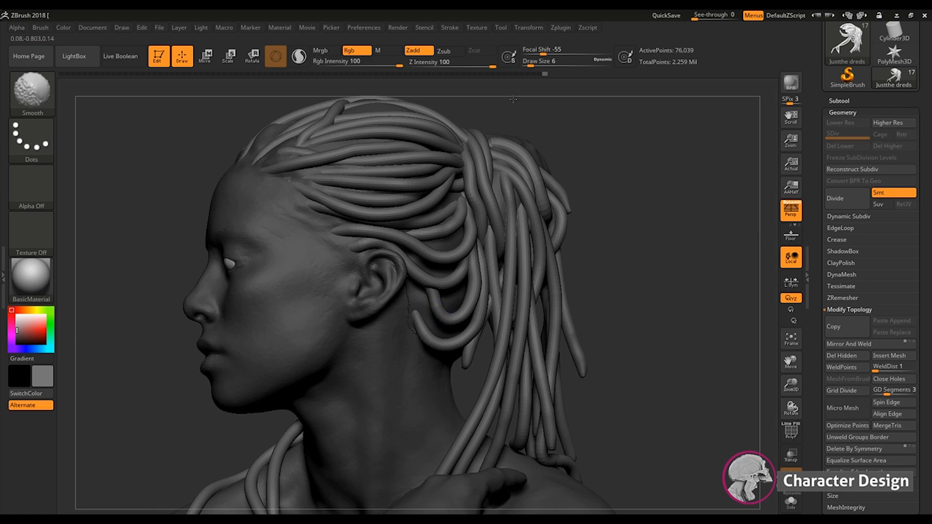
key(f)
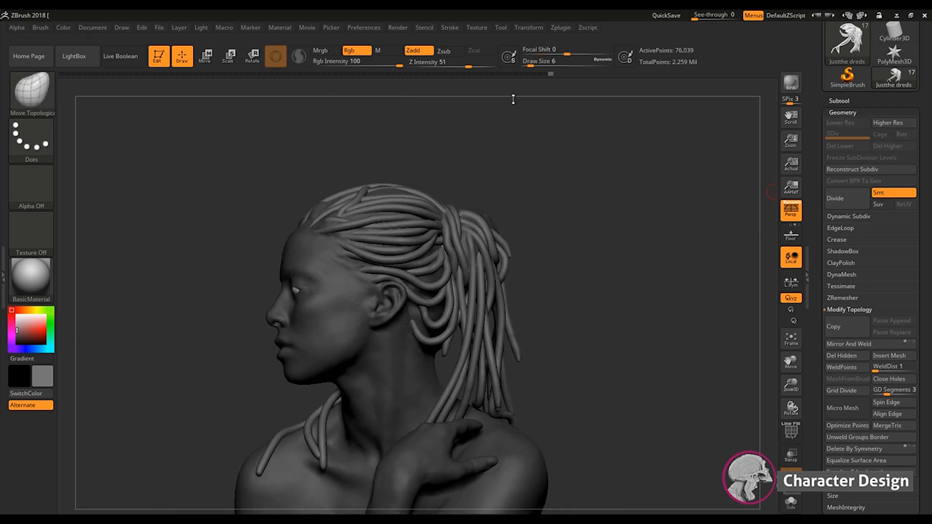
Start a surface noise on the dreadlocks in NoiseMaker and examine its preview from several angles
click(843, 112)
click(839, 193)
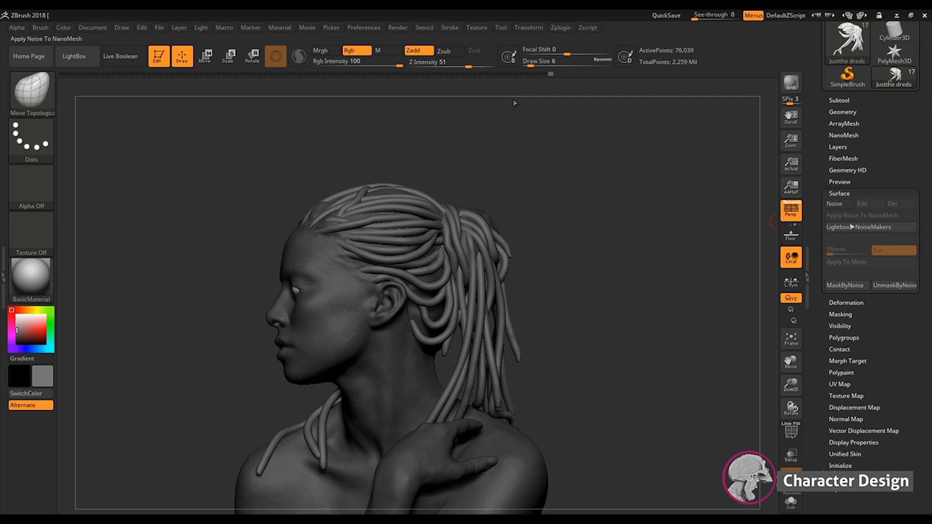
click(839, 204)
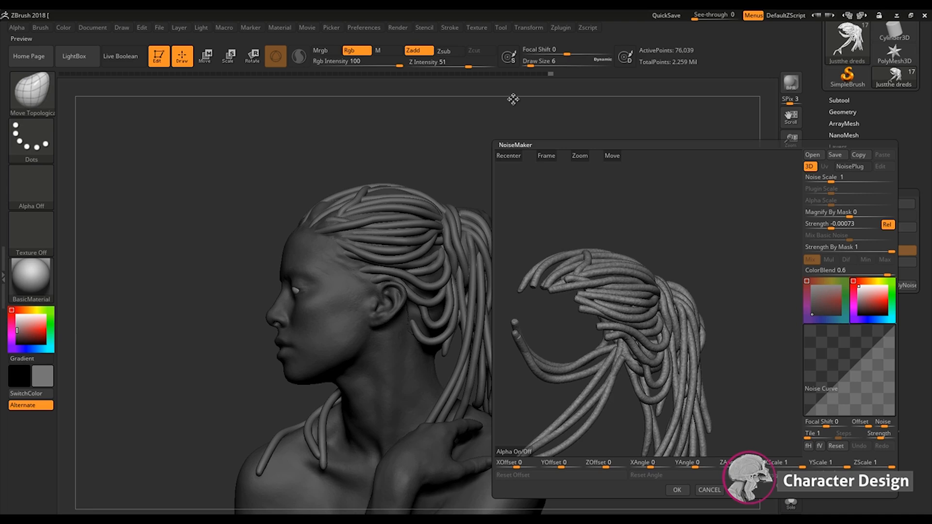
mouse_move(753, 310)
mouse_down()
mouse_move(680, 311)
mouse_move(685, 184)
mouse_move(692, 379)
mouse_up()
drag(612, 156, 605, 84)
drag(612, 156, 668, 106)
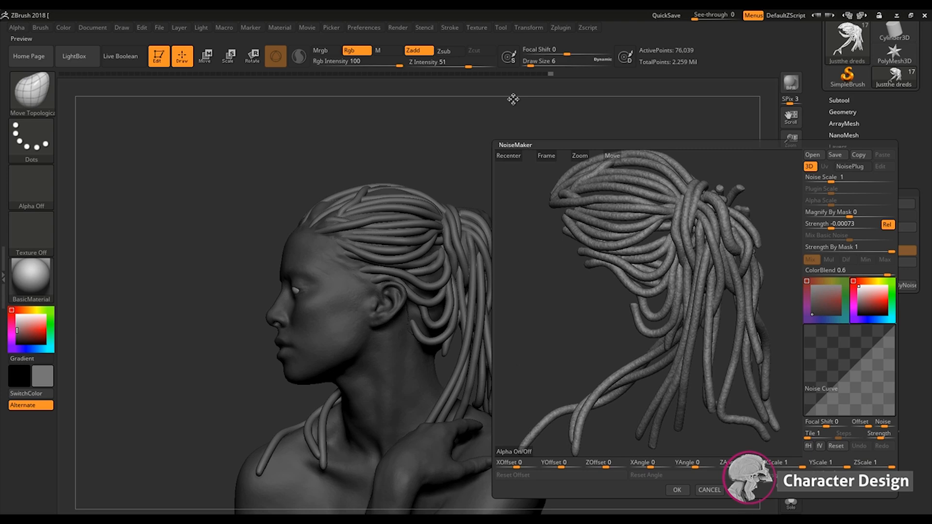
mouse_move(548, 340)
mouse_down()
mouse_move(597, 335)
mouse_move(539, 346)
mouse_up()
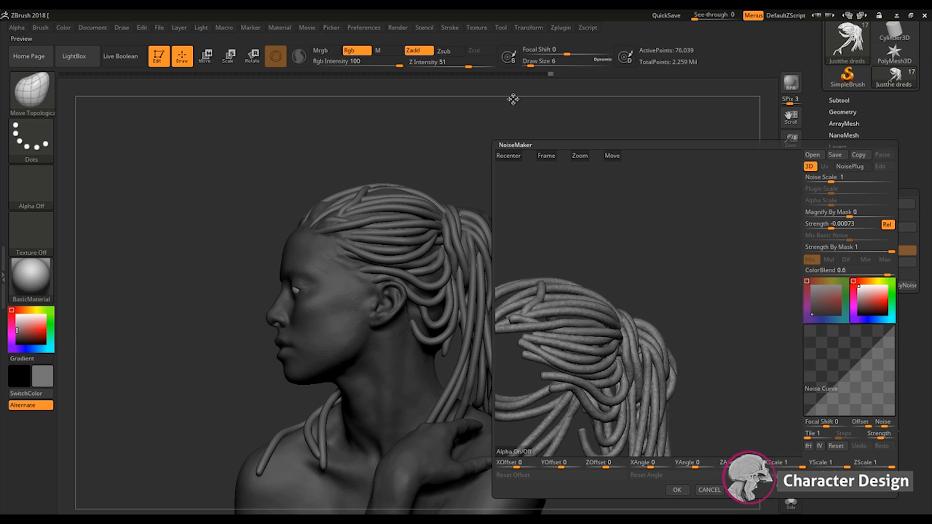
mouse_move(613, 156)
mouse_down()
mouse_move(604, 191)
mouse_move(672, 110)
mouse_up()
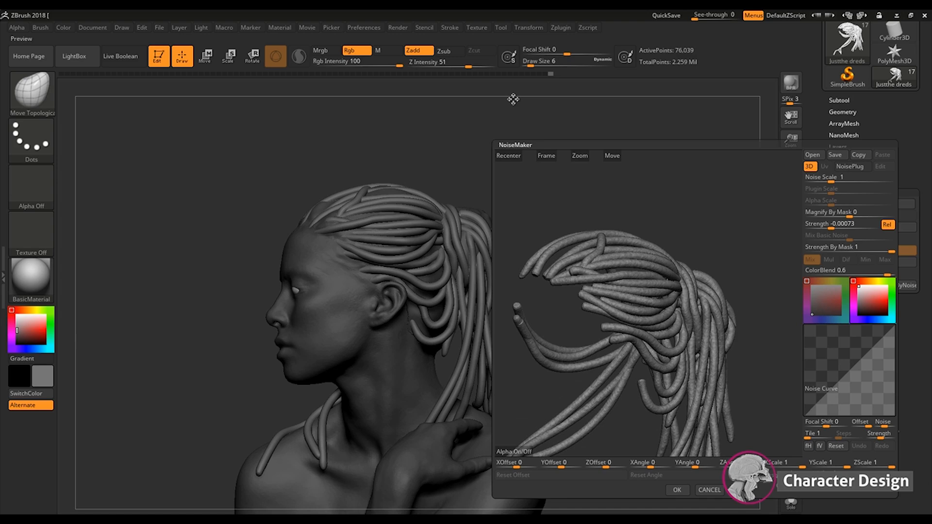
drag(680, 311, 627, 312)
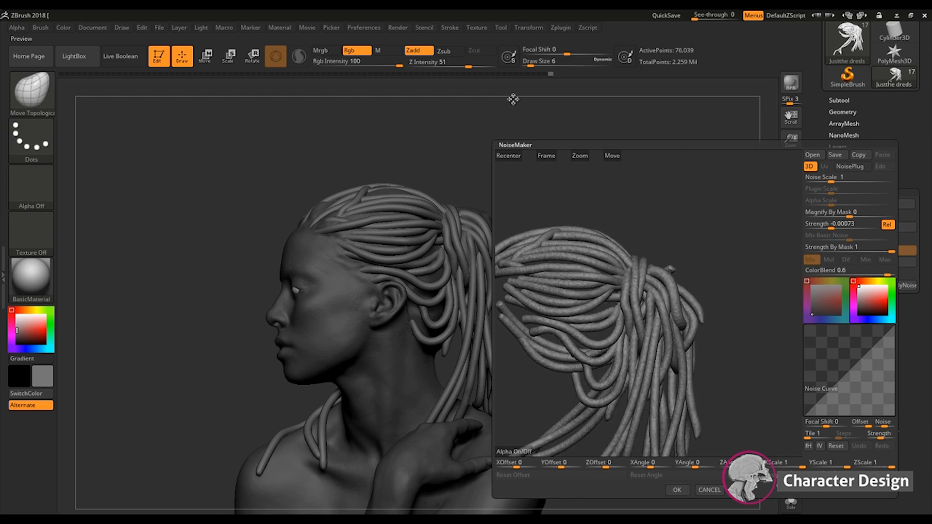
mouse_move(631, 320)
alt+mouse_down()
mouse_move(680, 300)
mouse_move(677, 290)
alt+mouse_up()
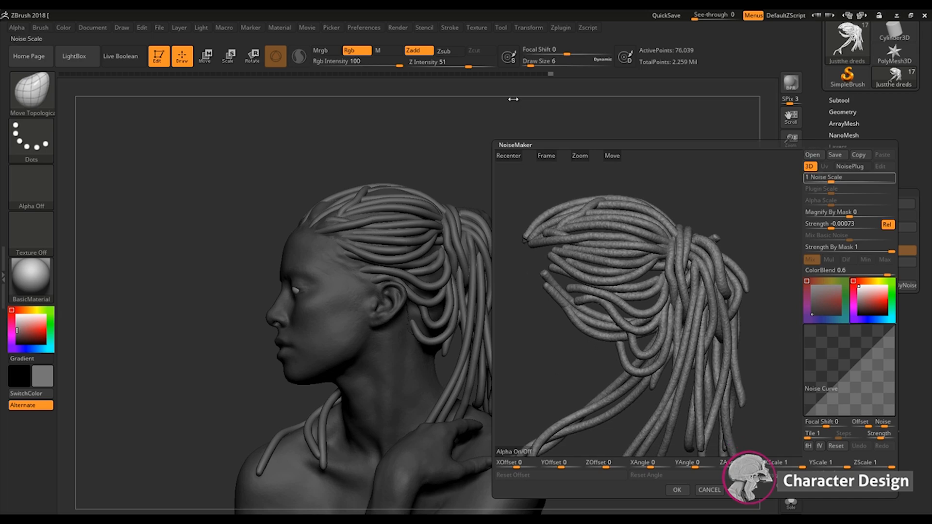
Set the noise scale to 0.078 and its strength to -0.05163, and accept the noise for the dreadlocks
drag(831, 179, 822, 179)
drag(831, 226, 825, 225)
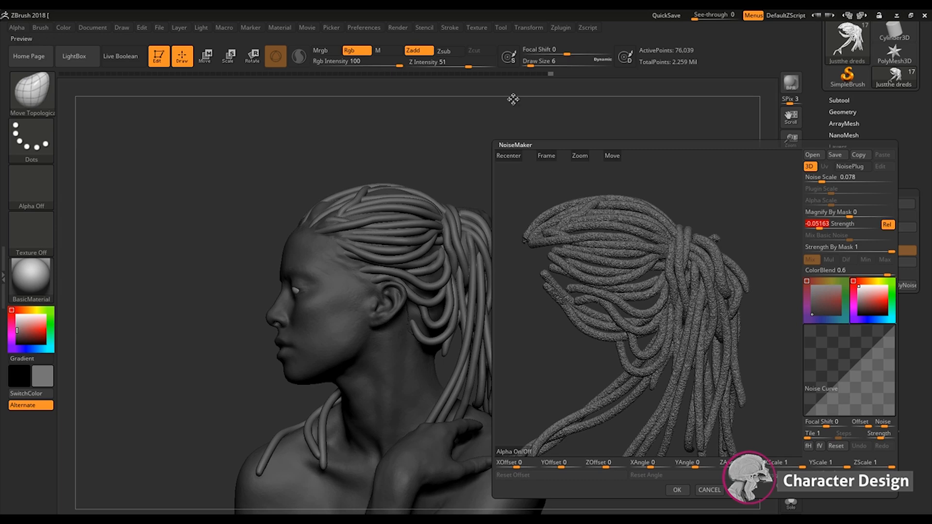
mouse_move(548, 369)
mouse_down()
mouse_move(568, 369)
mouse_move(532, 372)
mouse_up()
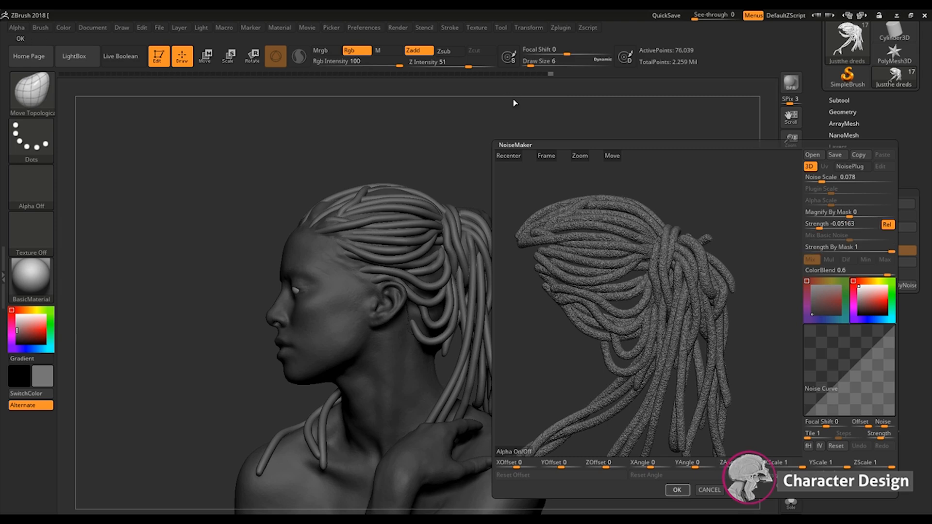
drag(514, 99, 513, 99)
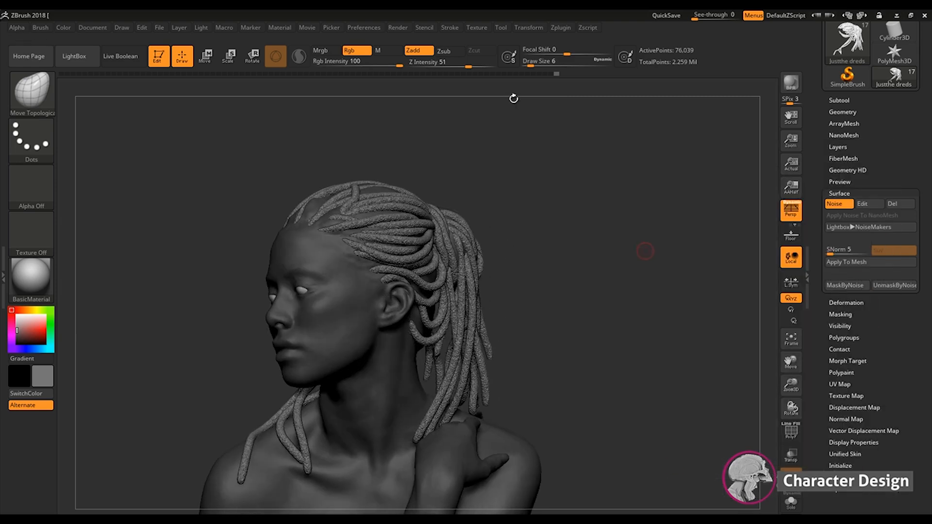
Subdivide the dreadlock mesh once to reach subdivision level 2
drag(645, 251, 605, 250)
click(840, 193)
click(843, 113)
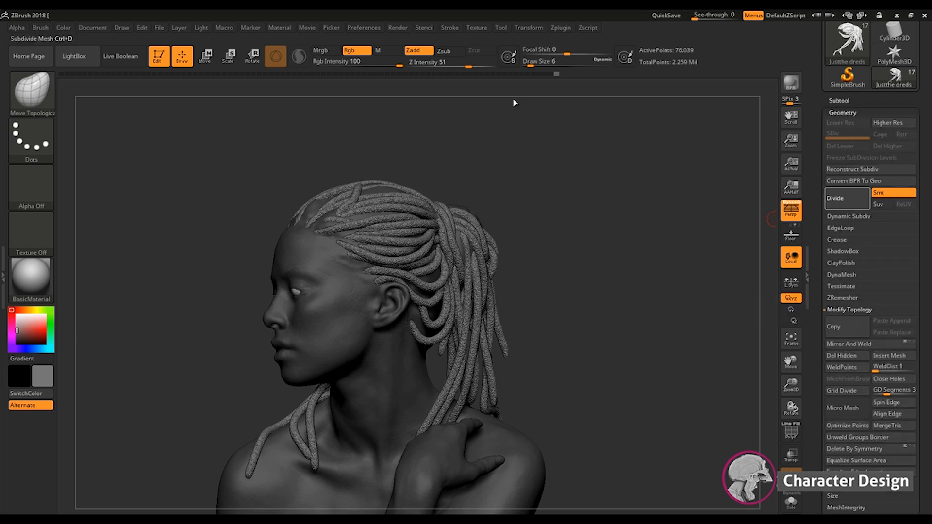
click(840, 198)
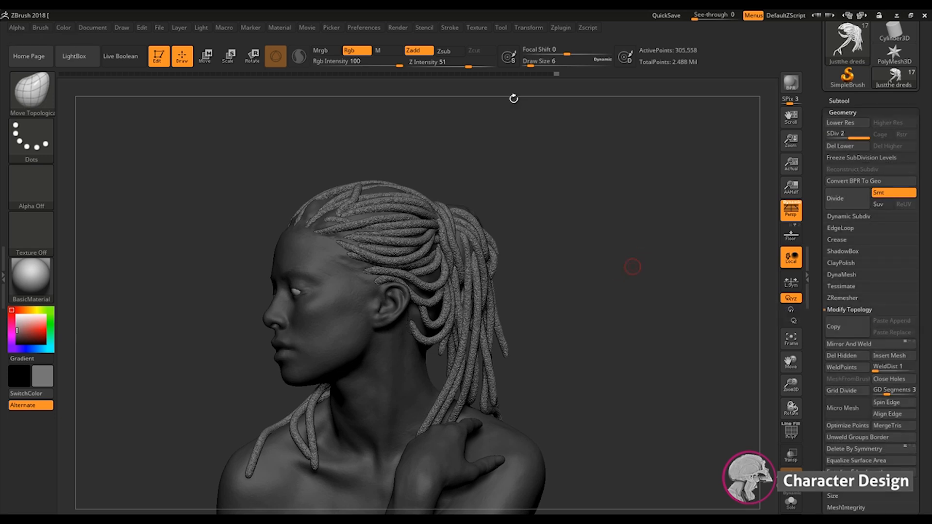
drag(632, 266, 679, 250)
Apply the surface noise to the subdivided dreadlock mesh and check the strands from the front and side
click(842, 113)
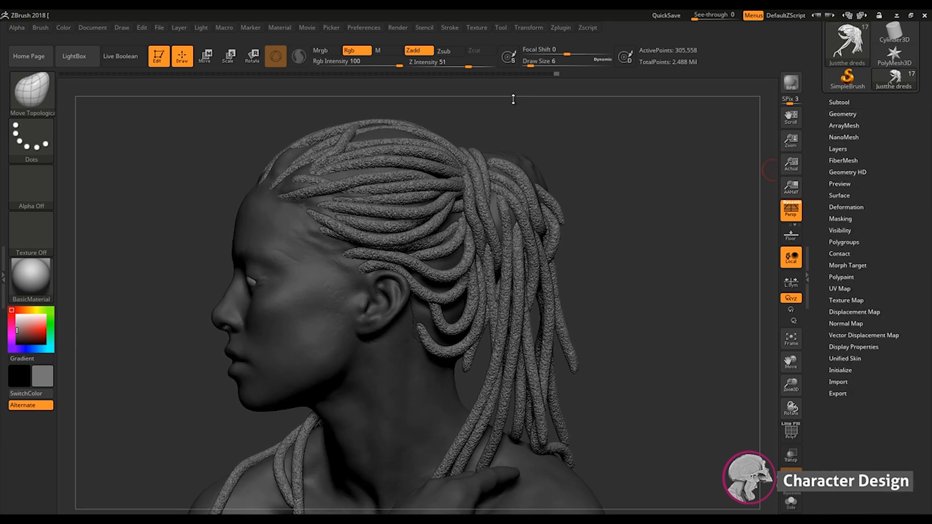
click(839, 196)
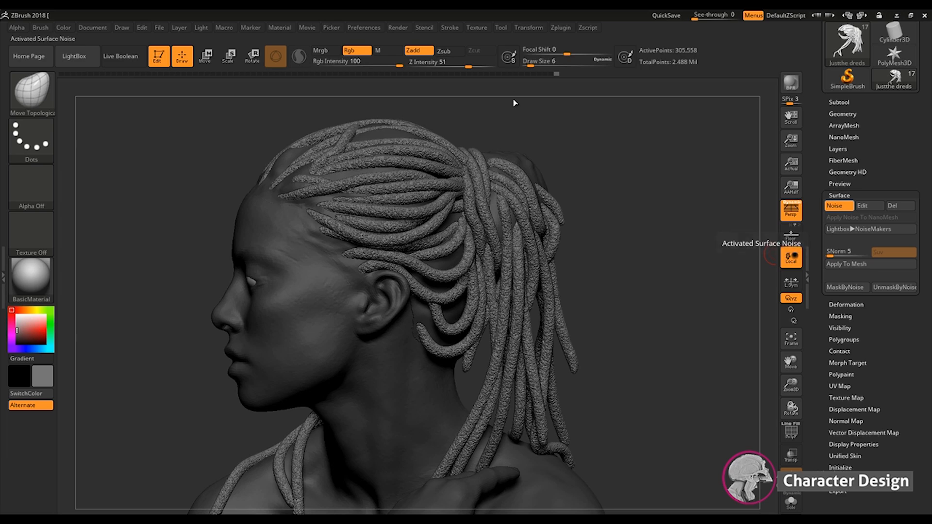
click(839, 206)
key(ctrl+z)
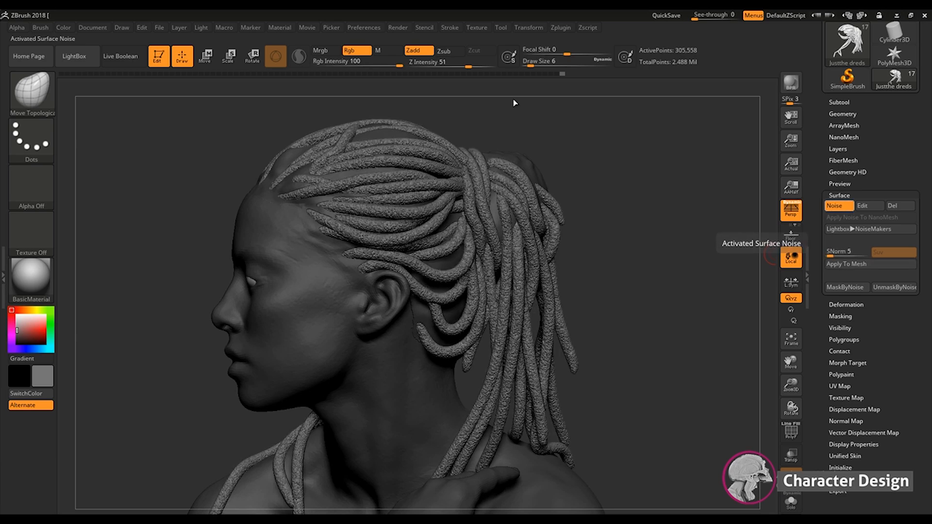
drag(532, 237, 608, 243)
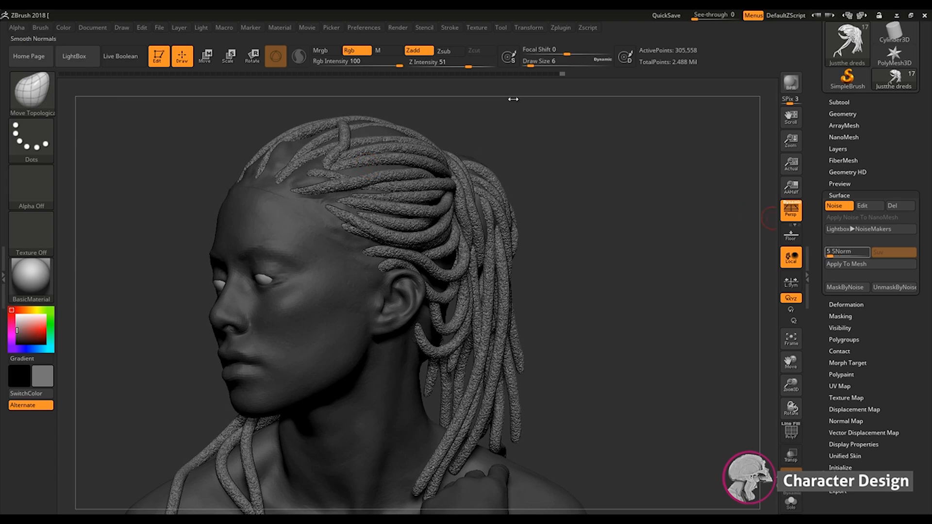
click(857, 264)
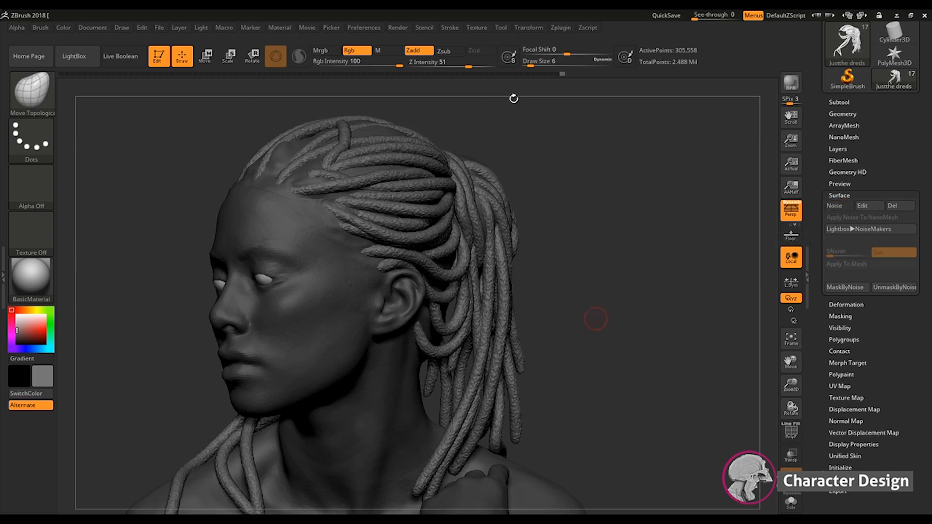
drag(595, 318, 515, 314)
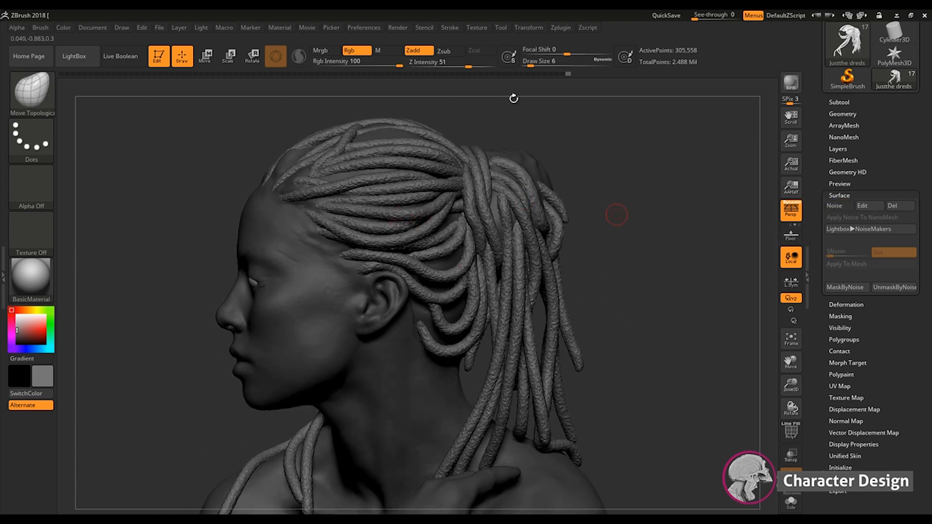
mouse_move(653, 217)
mouse_down()
mouse_move(620, 248)
mouse_move(646, 234)
mouse_move(683, 258)
mouse_up()
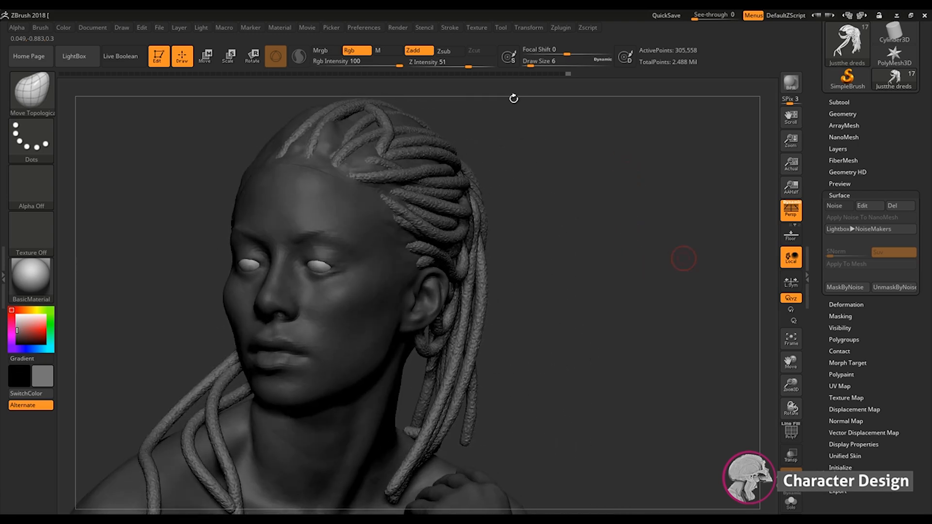
mouse_move(672, 225)
mouse_down()
mouse_move(614, 221)
mouse_move(629, 223)
mouse_move(605, 234)
mouse_move(648, 213)
mouse_up()
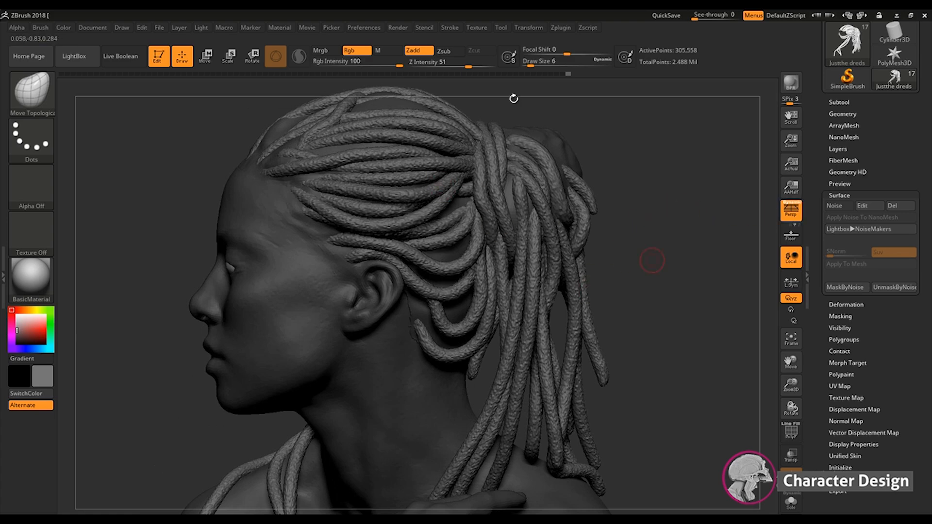
drag(649, 261, 629, 262)
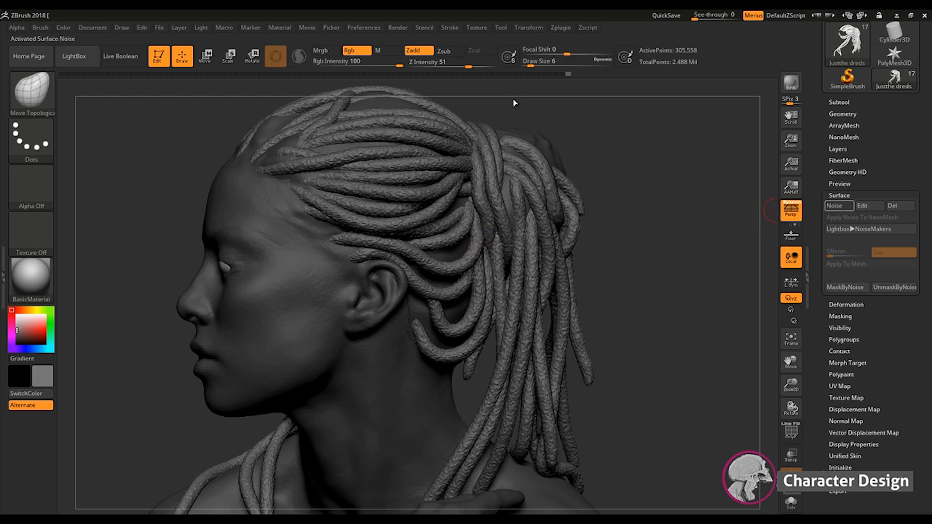
Reactivate the surface noise on the dreadlocks, trying a second application to the mesh and undoing that application
click(839, 205)
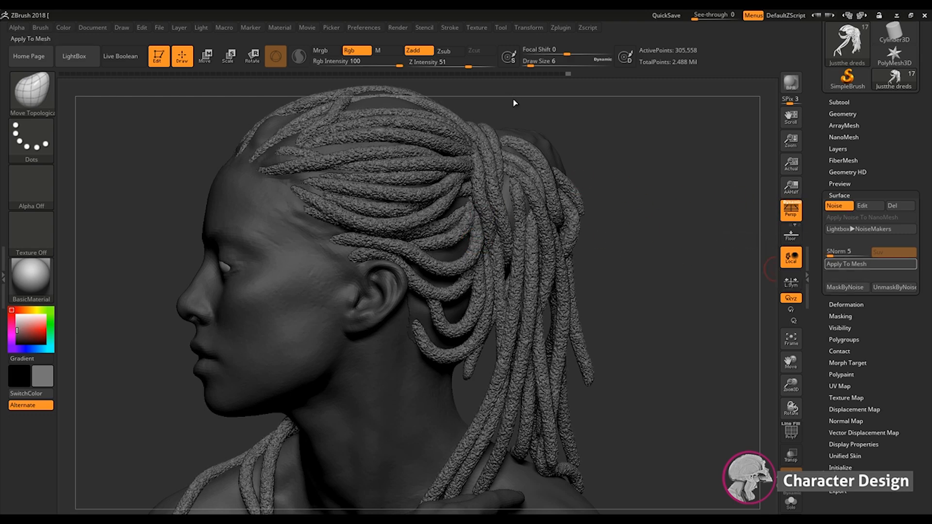
click(847, 264)
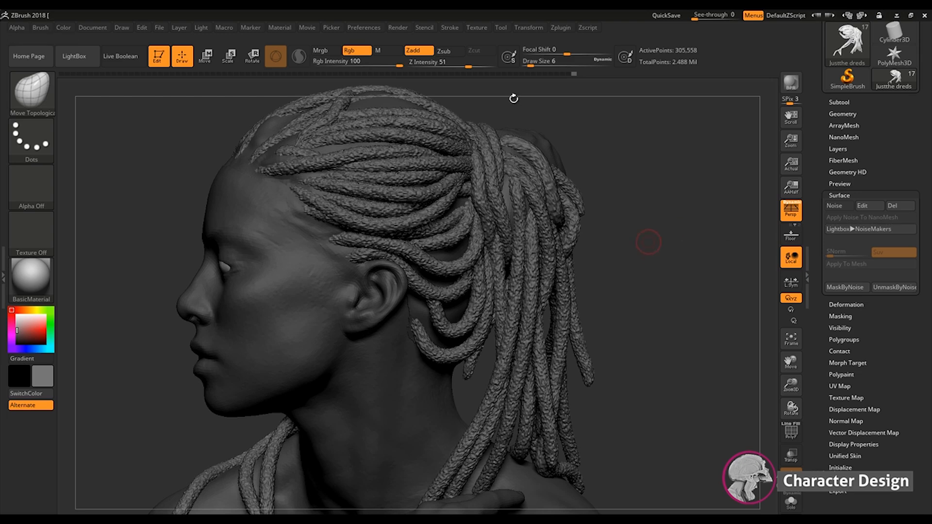
drag(596, 248, 520, 254)
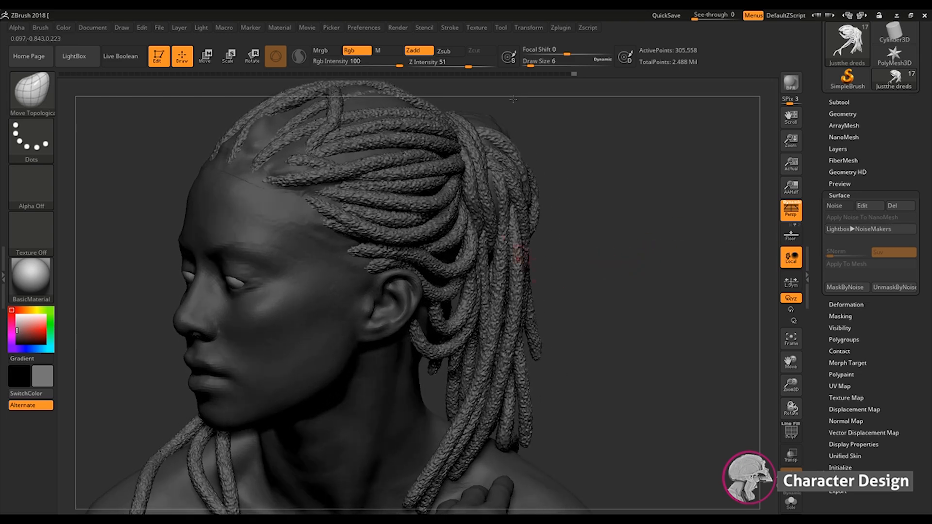
drag(633, 270, 610, 267)
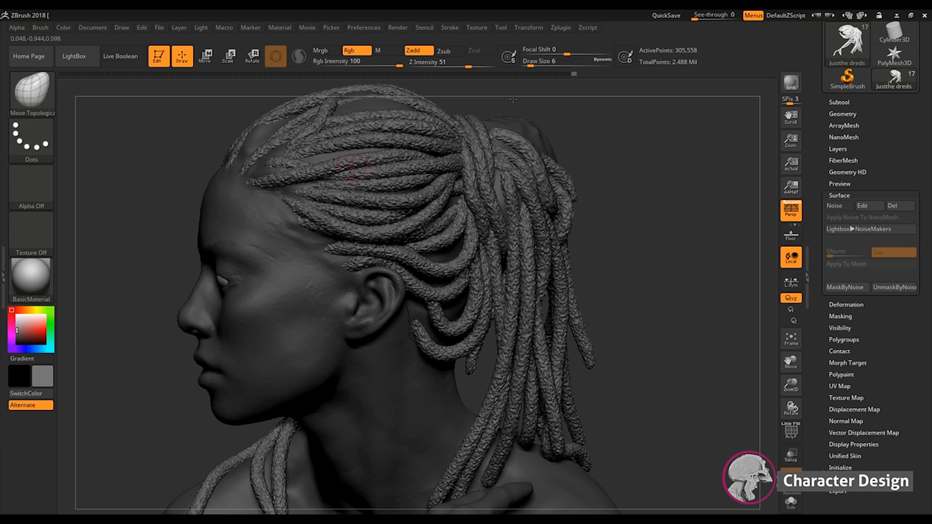
key(ctrl+z)
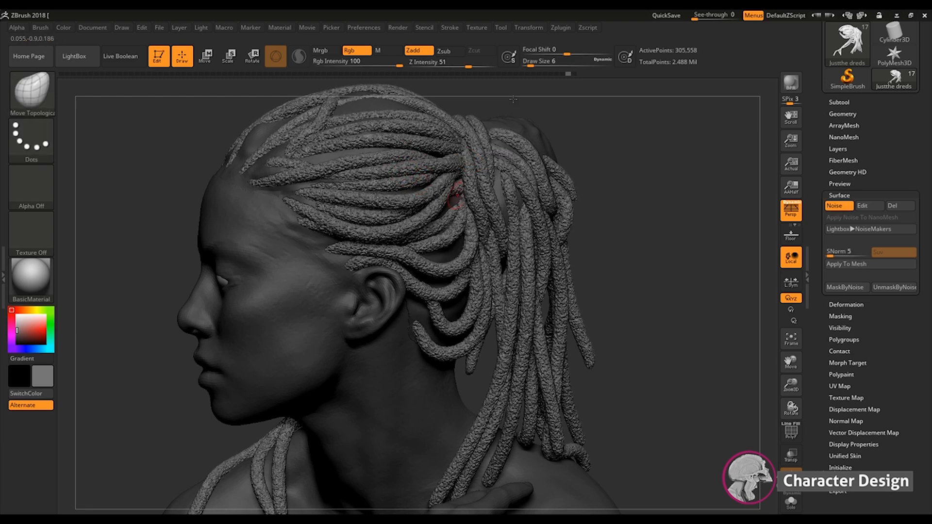
Darken the current colour to a near-black grey while viewing the whole bust
drag(726, 302, 626, 264)
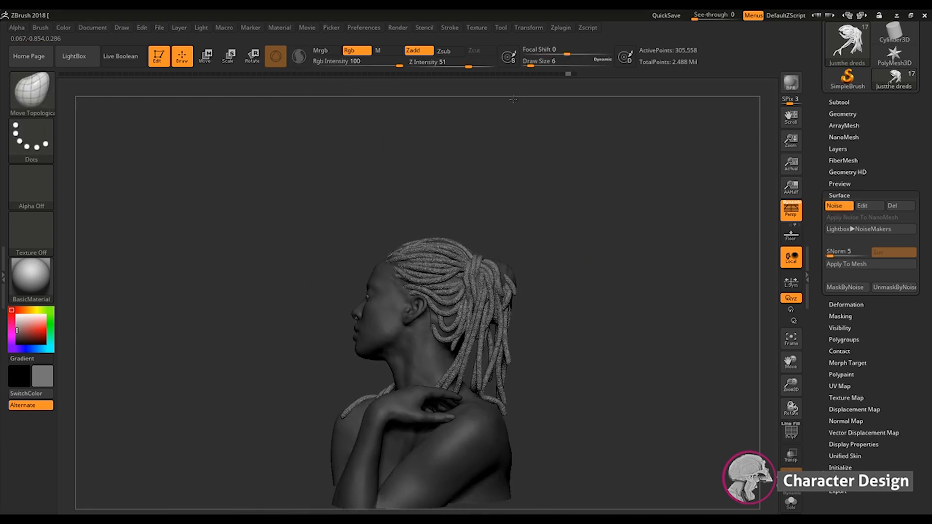
drag(563, 296, 651, 297)
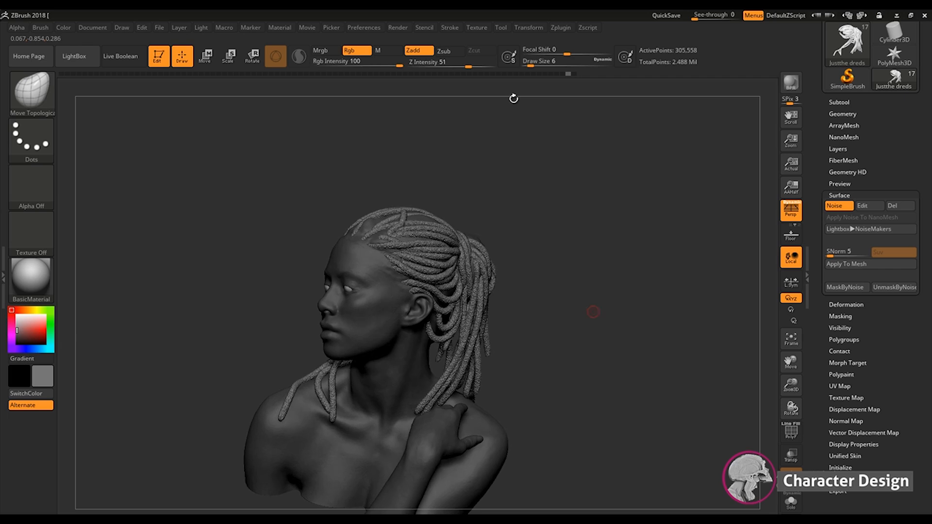
drag(17, 331, 17, 335)
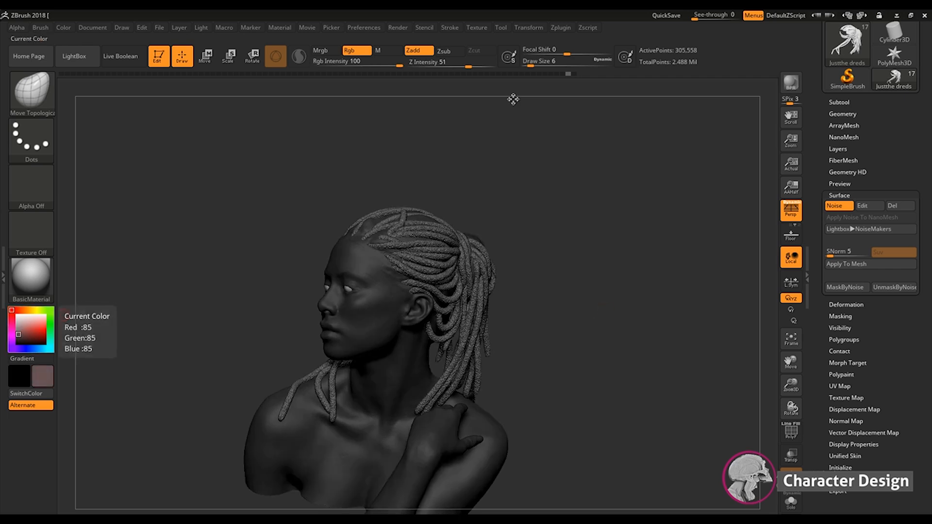
click(18, 339)
click(17, 341)
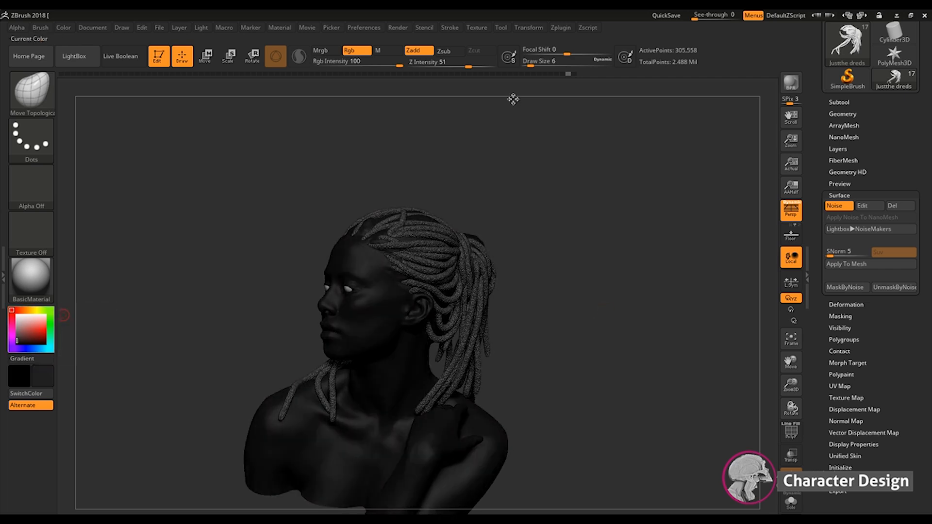
Lighten the current colour to a dark grey that shows the bust's dreadlocks and face more clearly
drag(653, 319, 623, 304)
drag(194, 292, 234, 290)
click(18, 332)
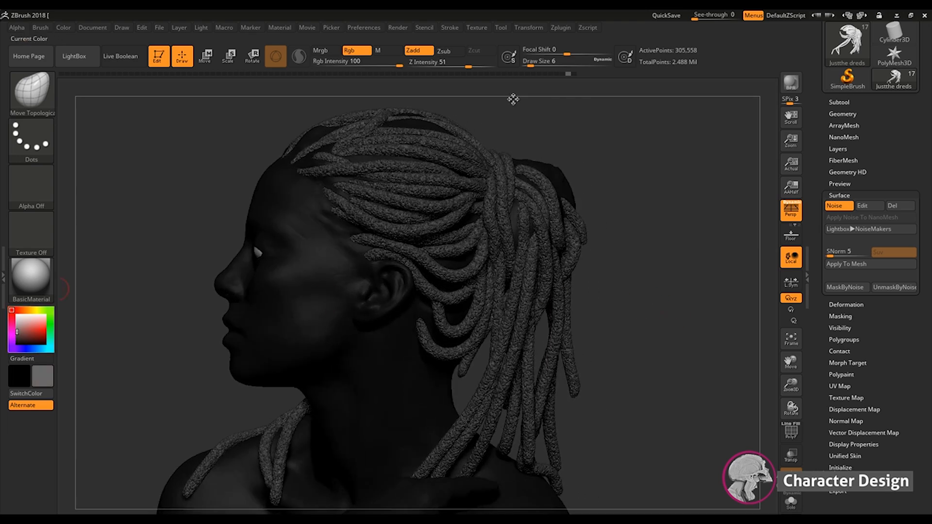
Examine the textured dreadlocks and hairline from both sides of the bust
mouse_move(624, 277)
mouse_down()
mouse_move(668, 307)
mouse_move(642, 312)
mouse_up()
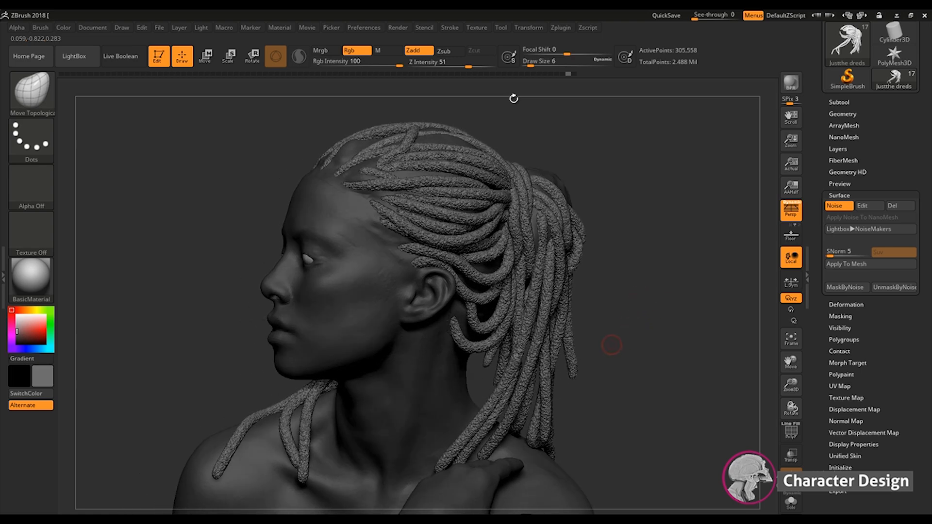
mouse_move(612, 345)
mouse_down()
mouse_move(641, 350)
mouse_move(637, 363)
mouse_move(639, 339)
mouse_up()
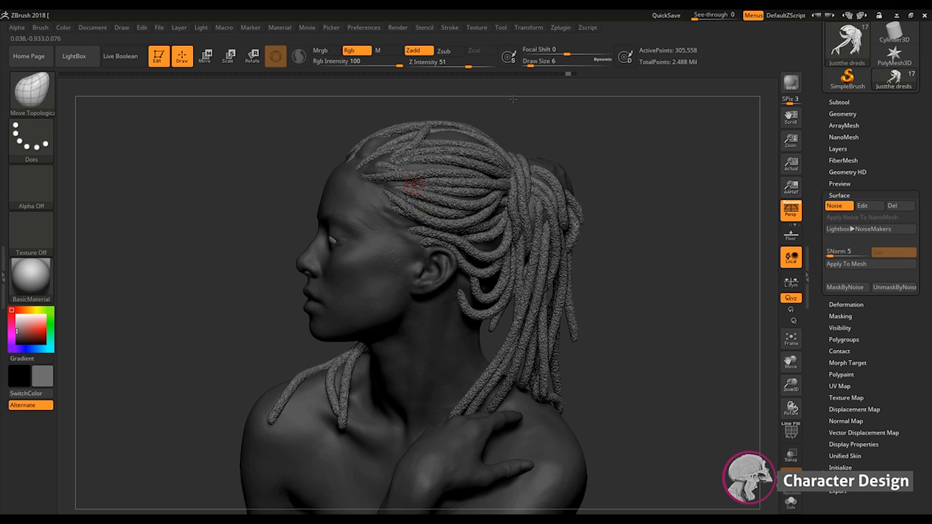
drag(680, 279, 702, 290)
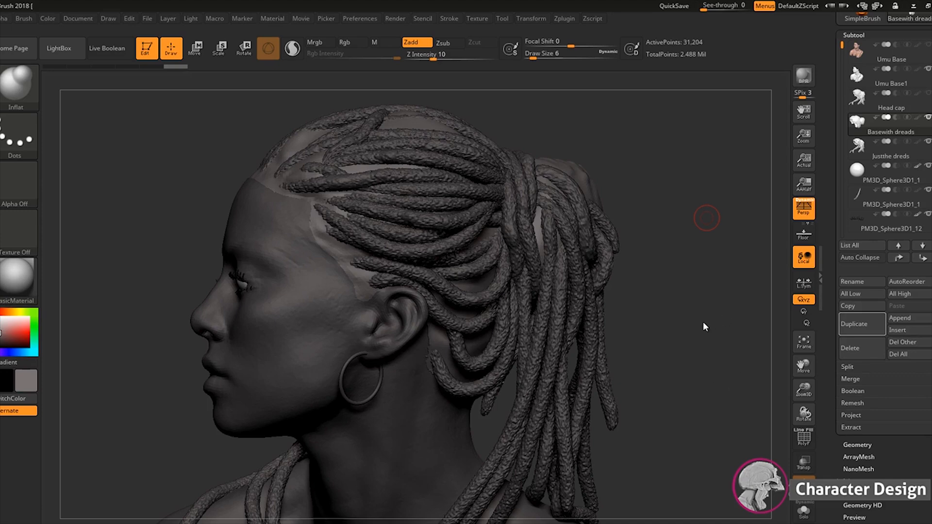
drag(701, 335, 704, 342)
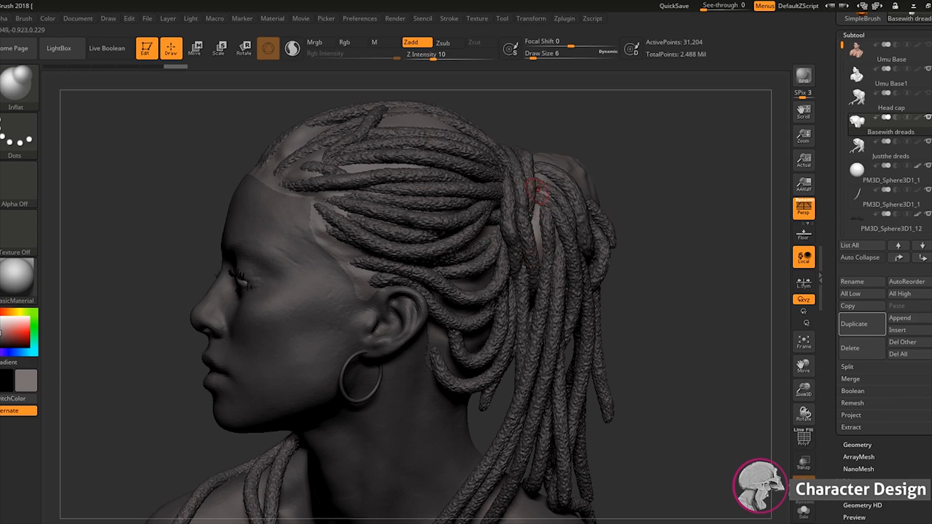
mouse_move(712, 286)
mouse_down()
mouse_move(686, 275)
mouse_move(670, 287)
mouse_move(668, 310)
mouse_move(717, 308)
mouse_move(583, 276)
mouse_up()
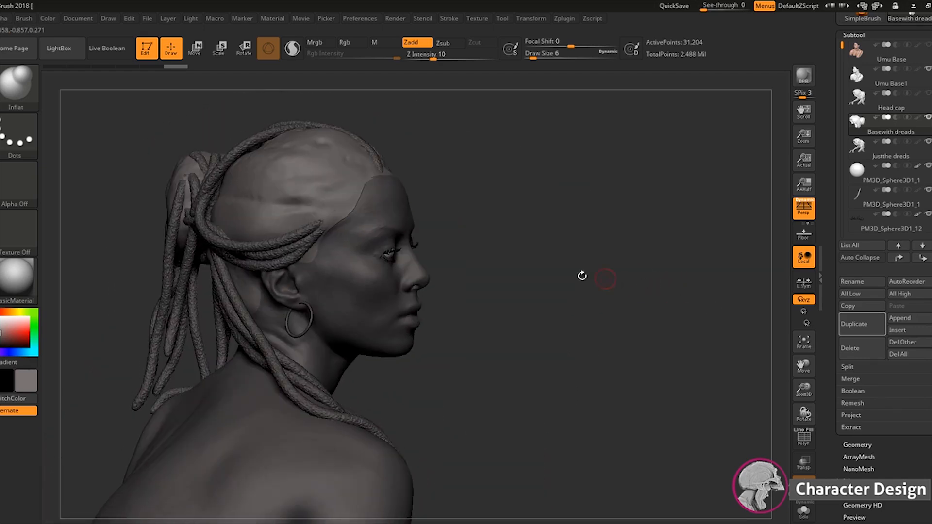
mouse_move(485, 263)
mouse_down()
mouse_move(567, 256)
mouse_move(676, 277)
mouse_move(683, 287)
mouse_move(685, 272)
mouse_move(641, 274)
mouse_up()
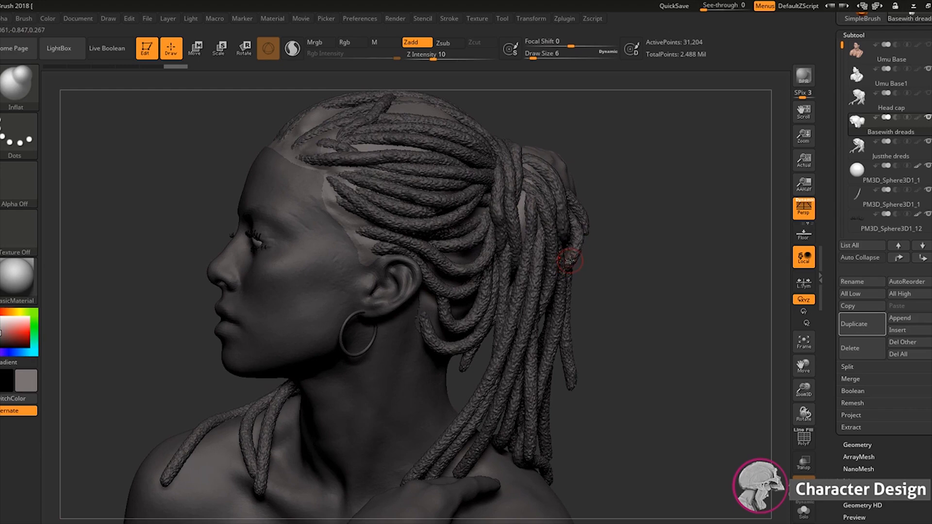
mouse_move(693, 308)
mouse_down()
mouse_move(665, 283)
mouse_move(651, 305)
mouse_move(661, 311)
mouse_up()
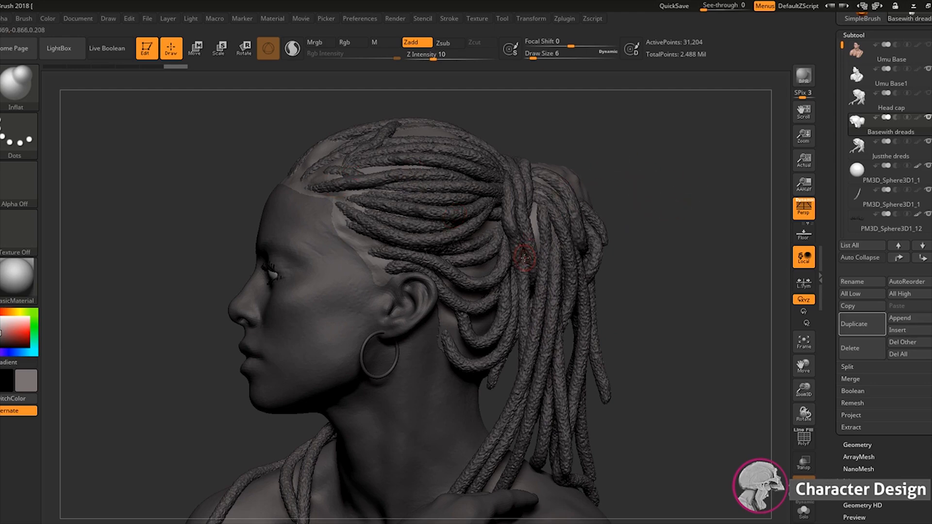
Apply the near-black colour to the Basewith dreads subtool and turn on polypaint for it and the Justthe dreads subtool
click(47, 19)
click(918, 117)
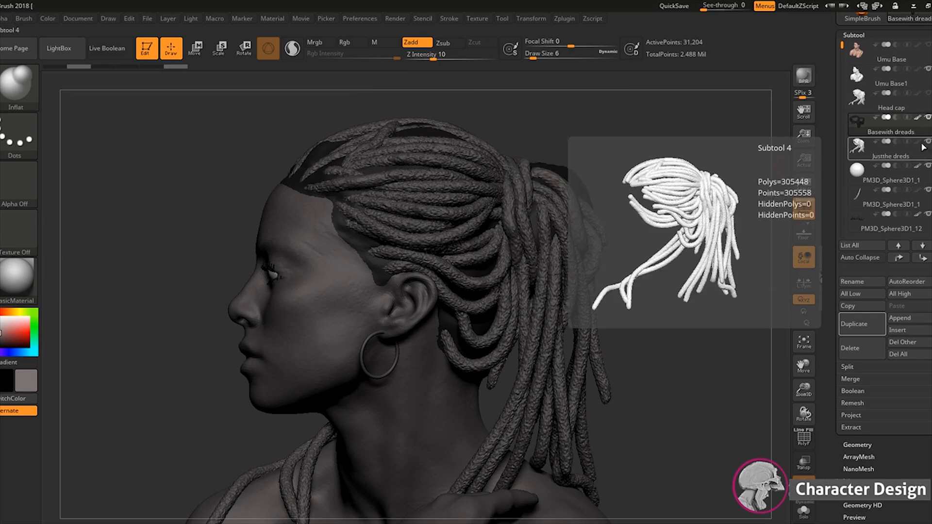
click(917, 143)
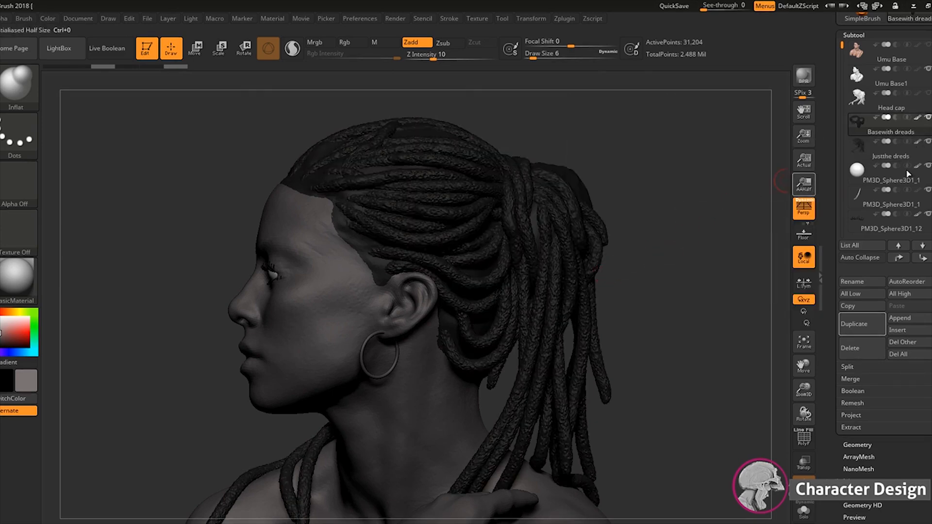
Select the Justthe dreads subtool and preview FiberMesh fibres on it
click(929, 156)
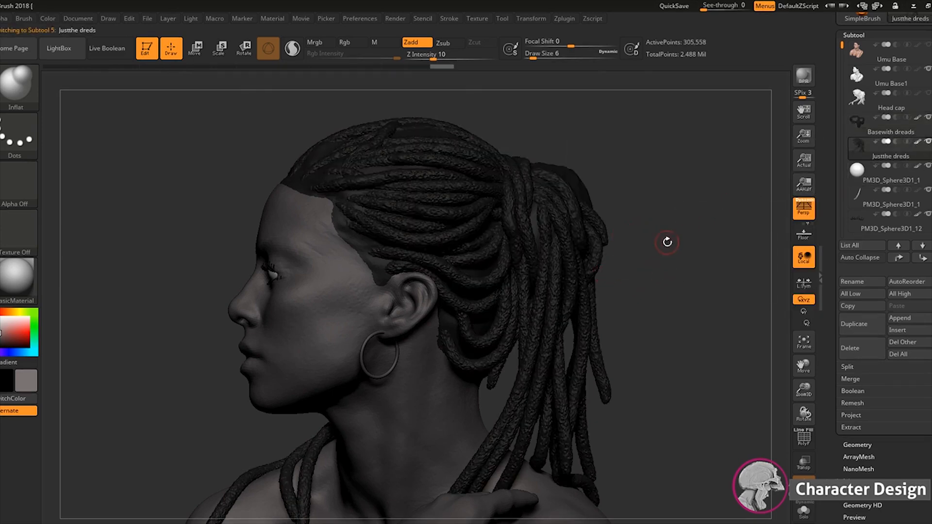
mouse_move(668, 243)
mouse_down()
mouse_move(696, 241)
mouse_move(668, 251)
mouse_up()
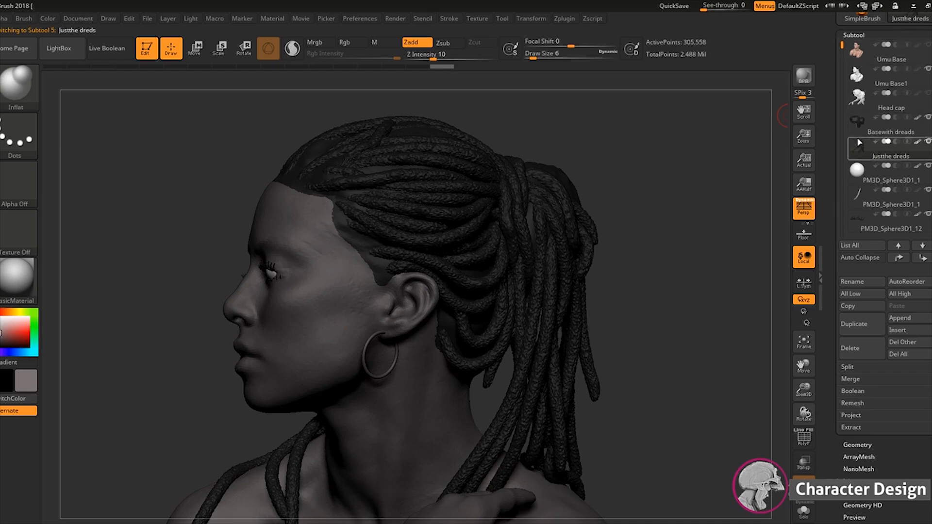
click(864, 35)
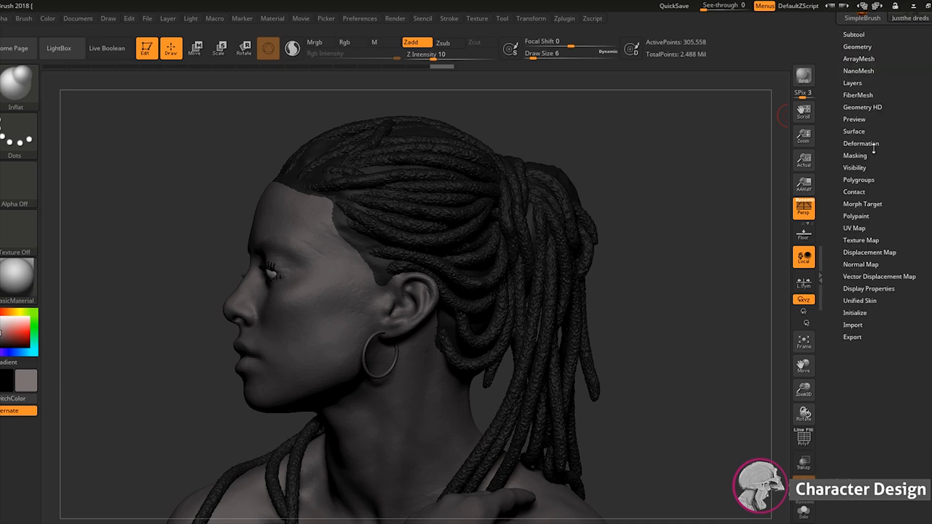
click(867, 95)
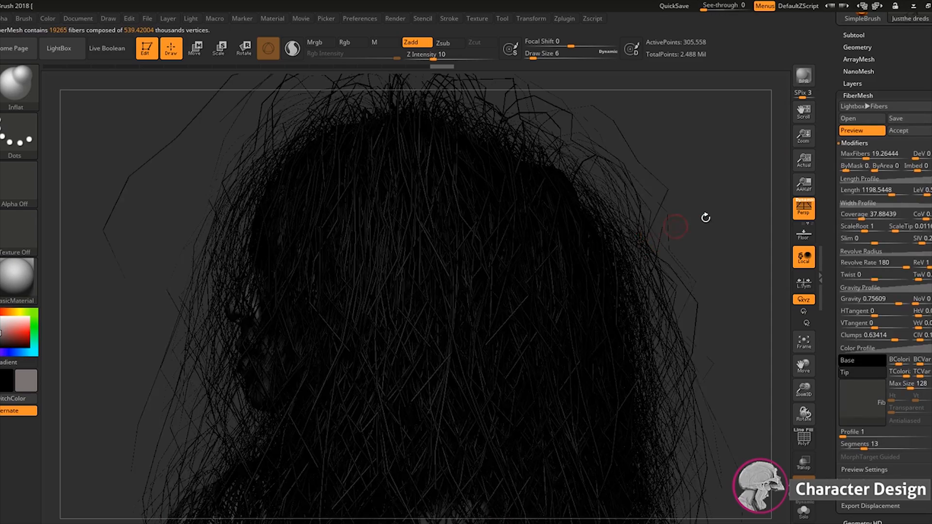
drag(706, 218, 733, 181)
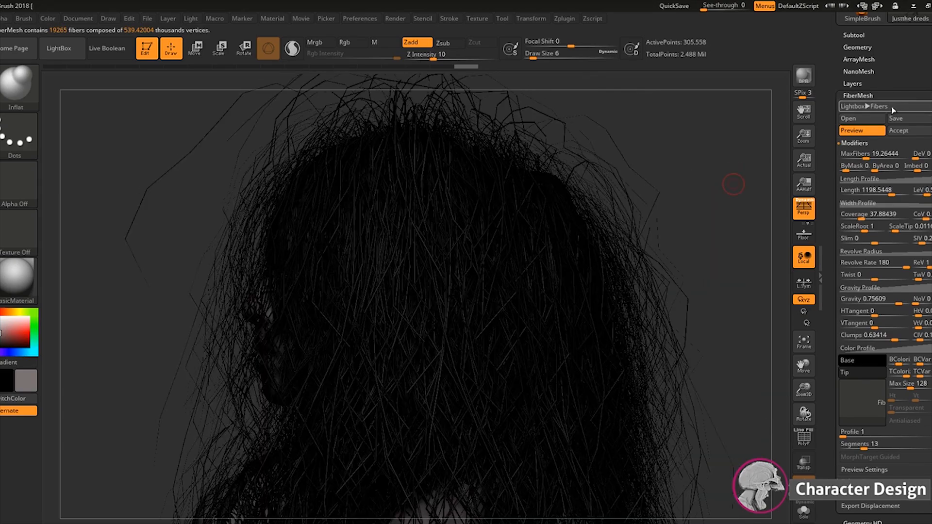
Load the Short_Wavy fibre preset onto the dreadlocks and close the preset browser
click(891, 108)
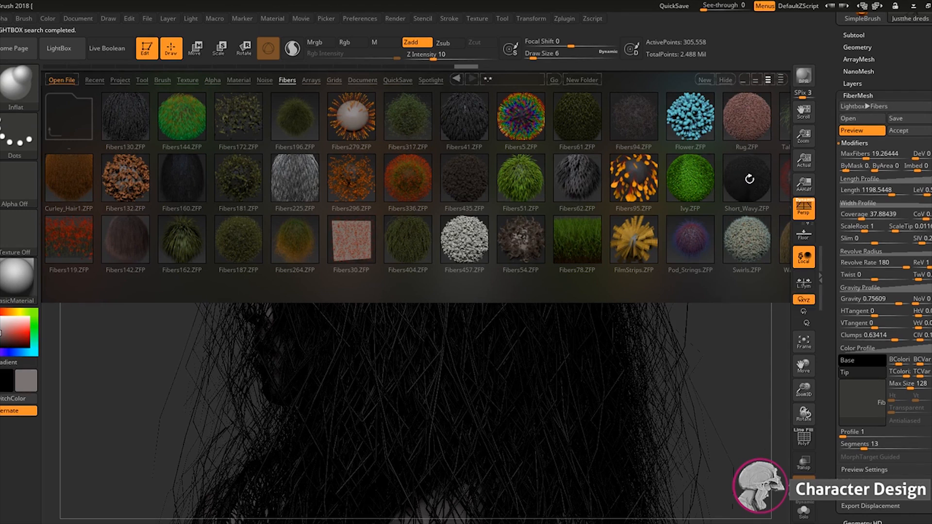
click(750, 179)
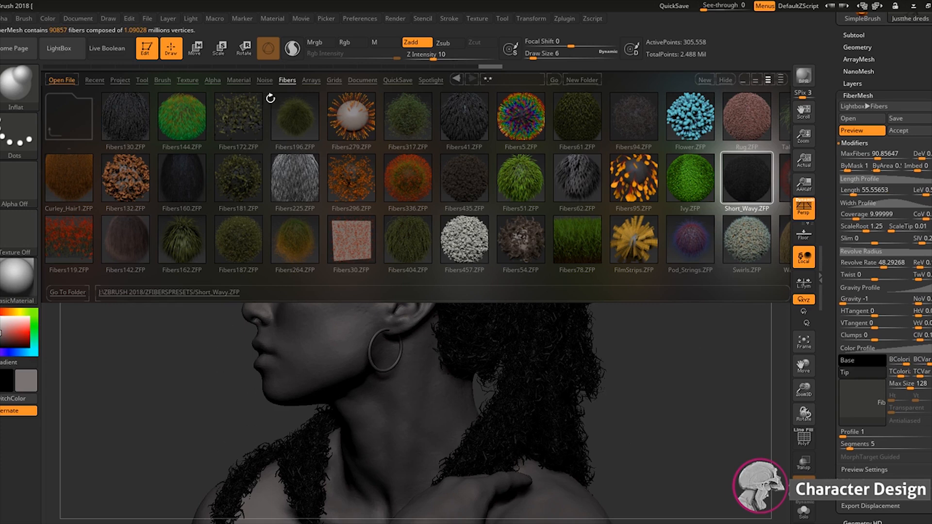
click(63, 49)
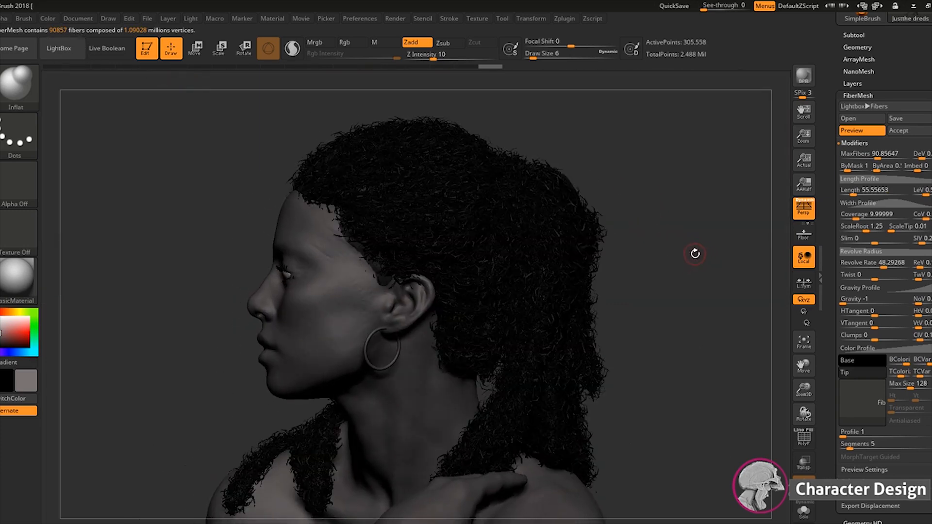
Render the bust with BPR and examine the short wavy fibres and their FiberMesh modifiers
click(796, 82)
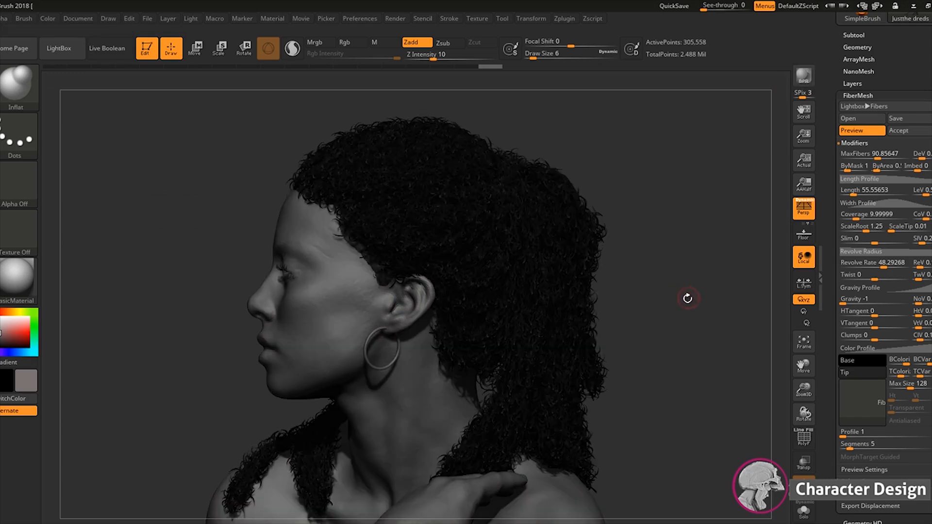
drag(702, 297, 657, 293)
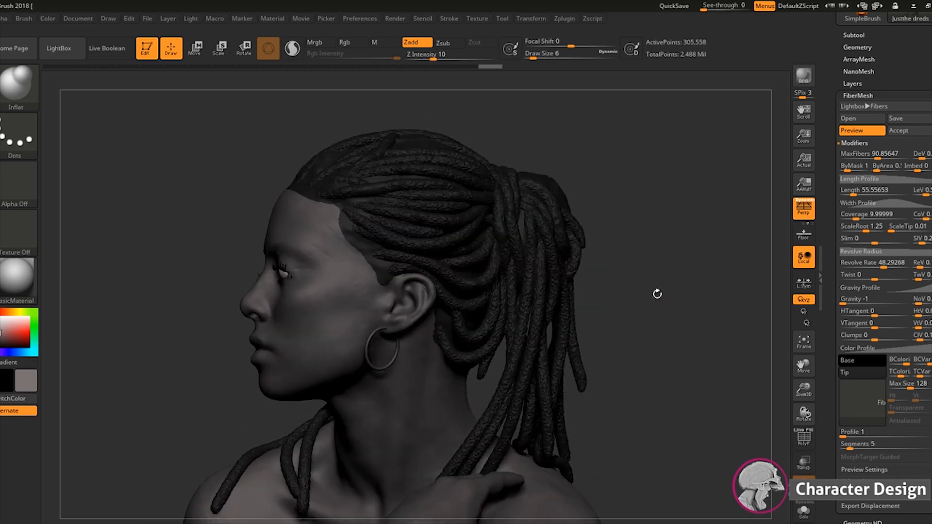
drag(695, 325, 684, 328)
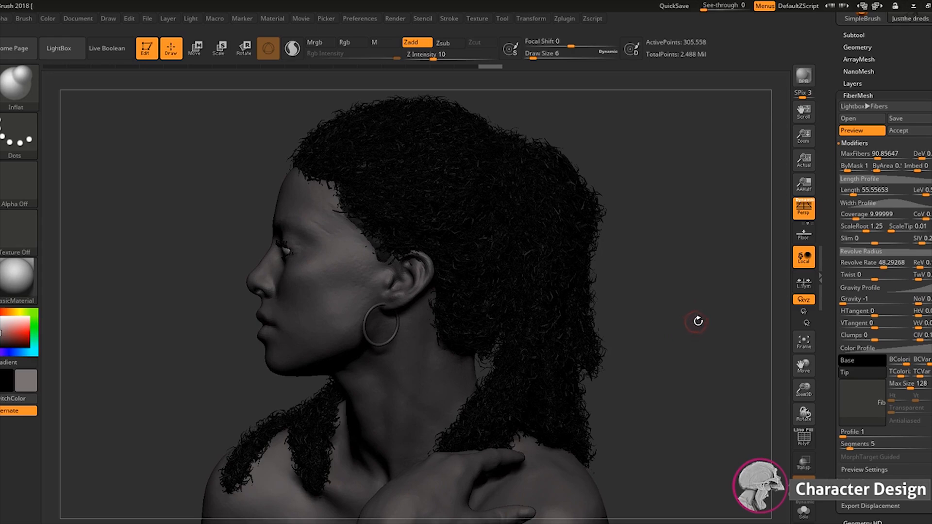
drag(867, 355, 868, 260)
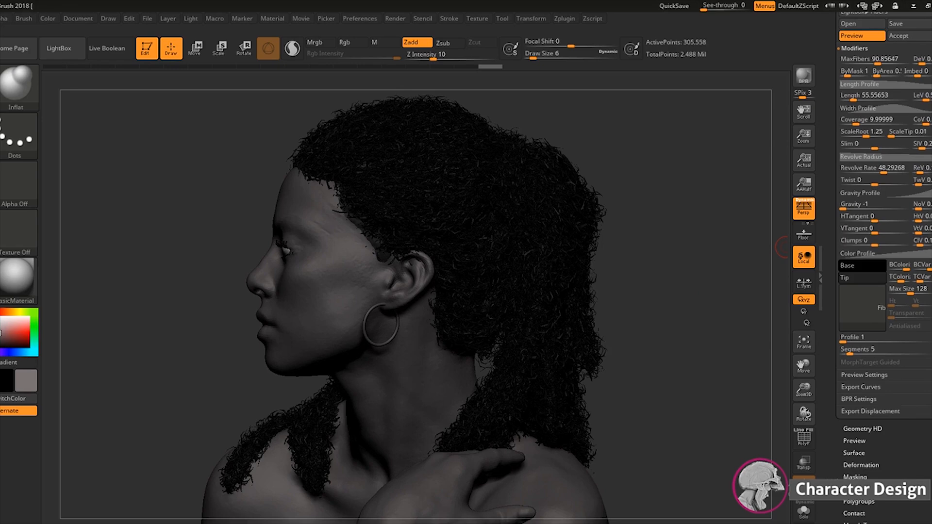
drag(931, 241, 930, 284)
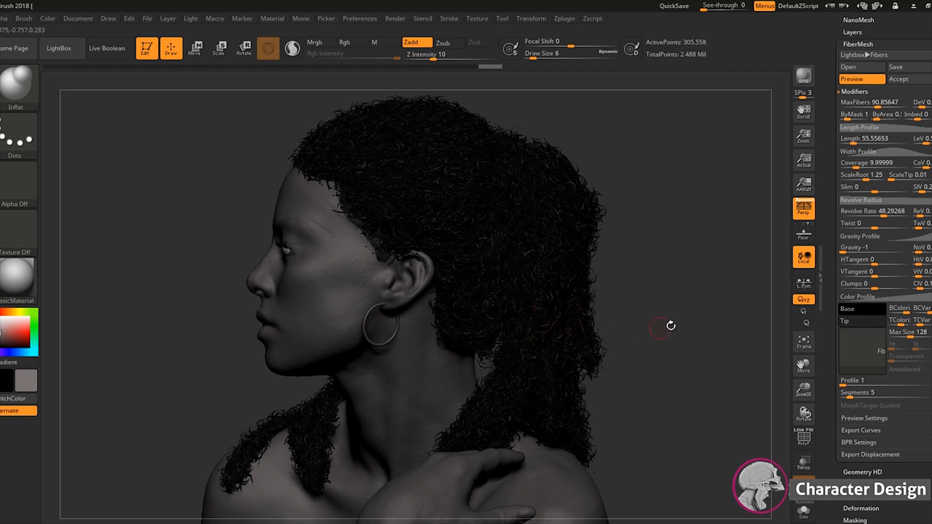
mouse_move(684, 323)
mouse_down()
mouse_move(685, 337)
mouse_move(676, 325)
mouse_up()
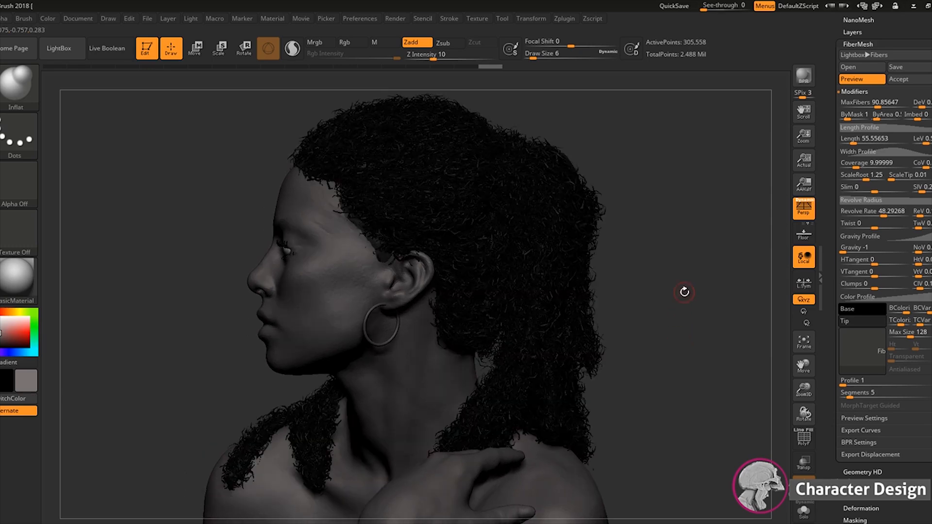
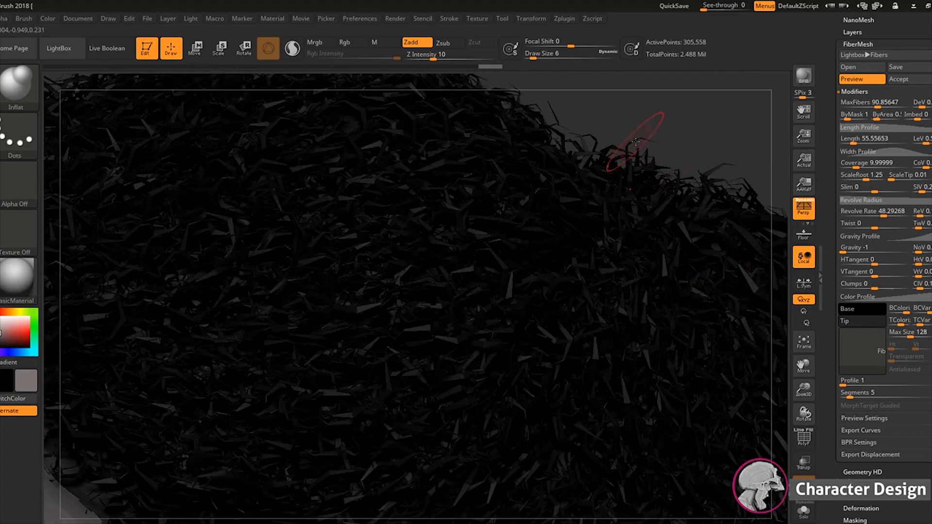
Try FiberMesh Profile values of 3 and 4 on a close-up of the fibres, and return Profile to 1
key(bracketleft)
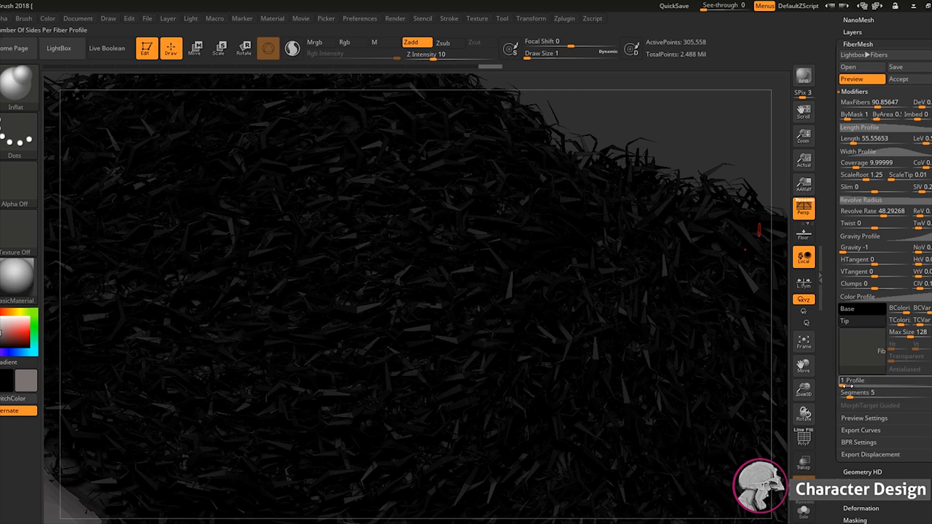
drag(844, 384, 850, 383)
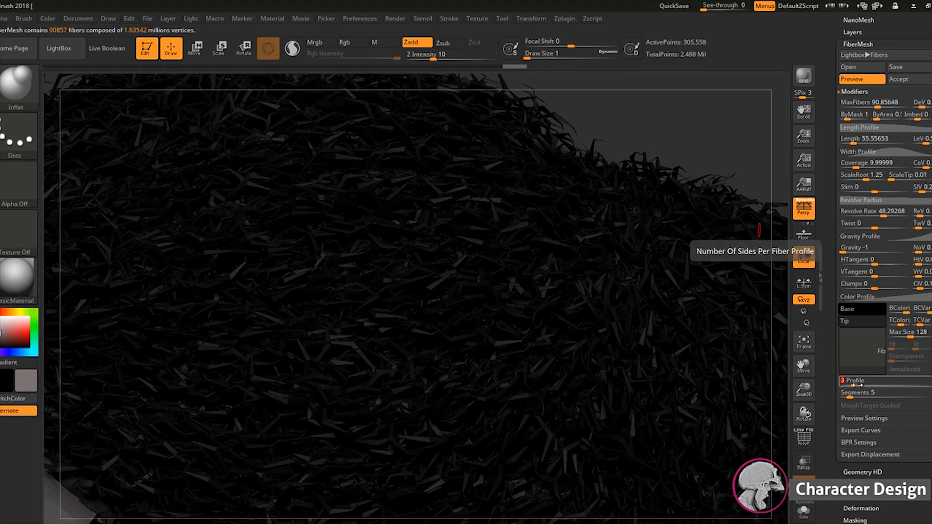
drag(855, 385, 862, 381)
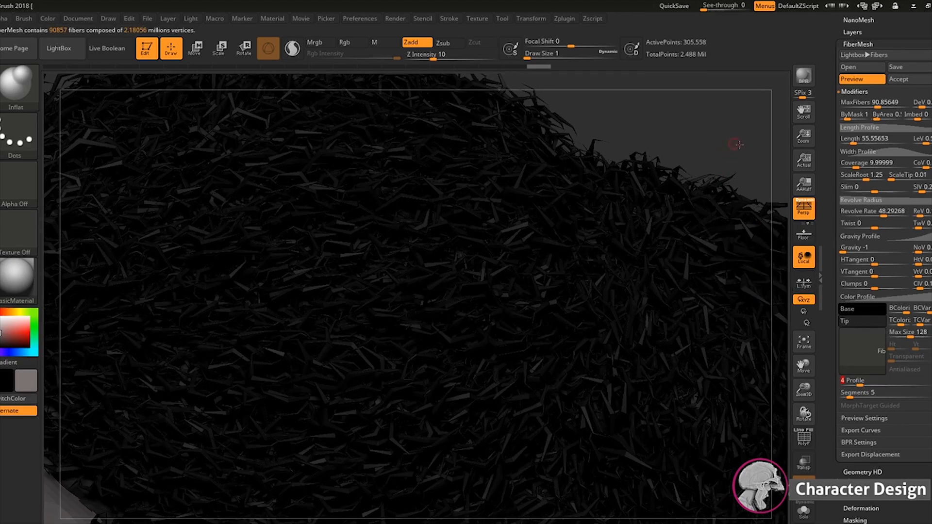
drag(737, 144, 713, 141)
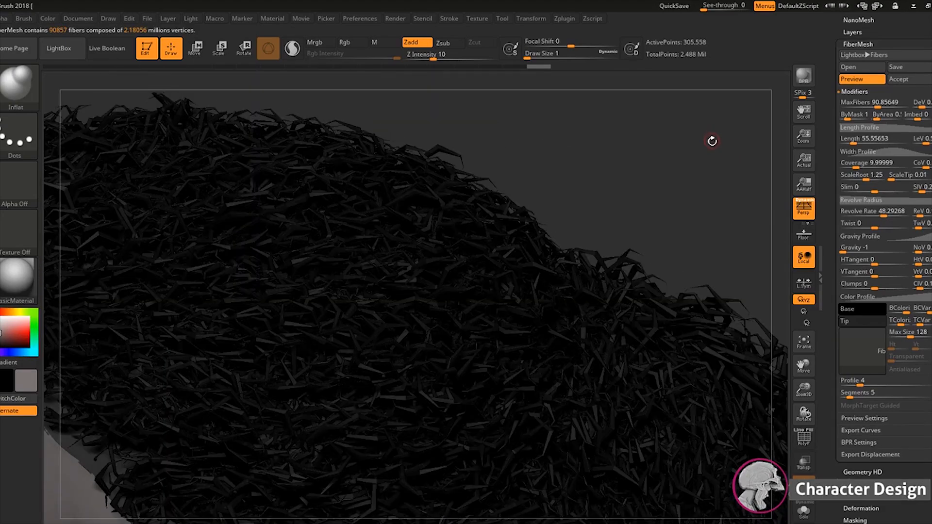
drag(705, 178, 707, 170)
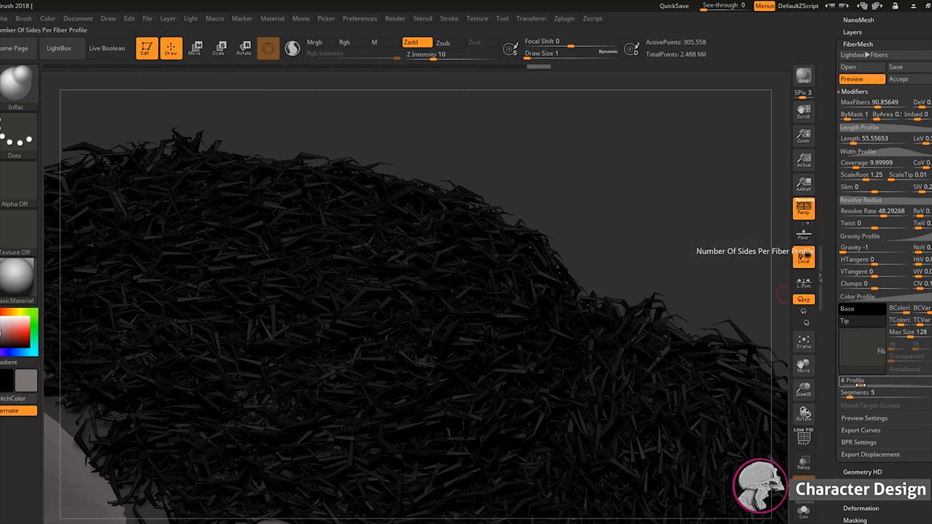
drag(861, 385, 842, 386)
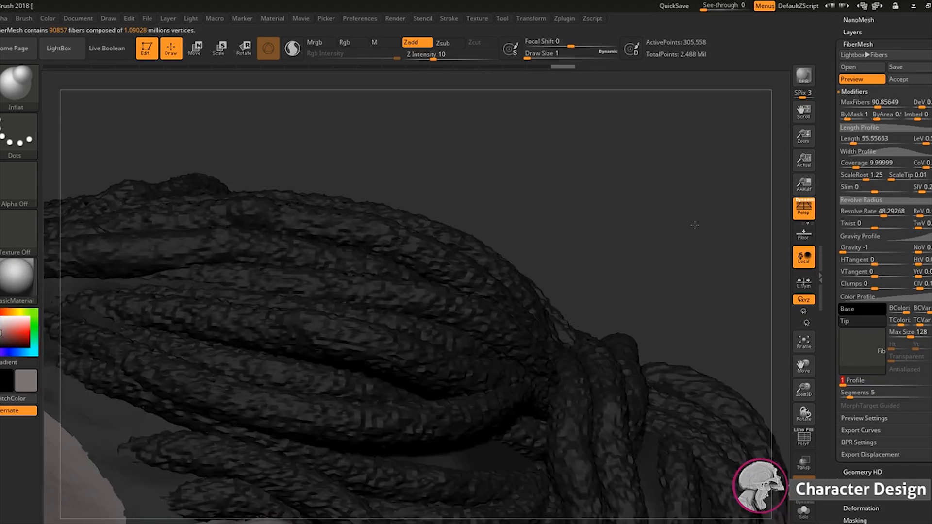
Set the fibres' Segments to 9 and reduce MaxFibers to about 21 so the individual dreadlocks show through
drag(709, 204, 717, 169)
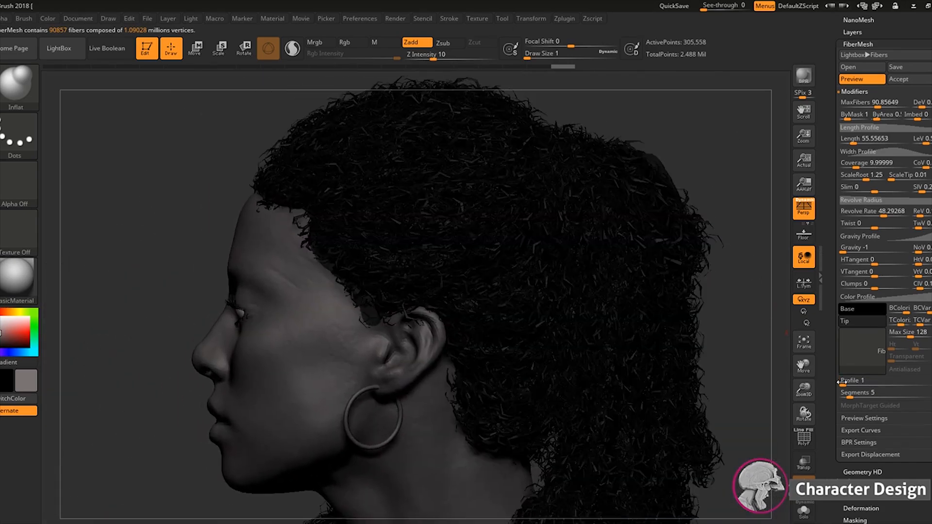
drag(851, 397, 858, 397)
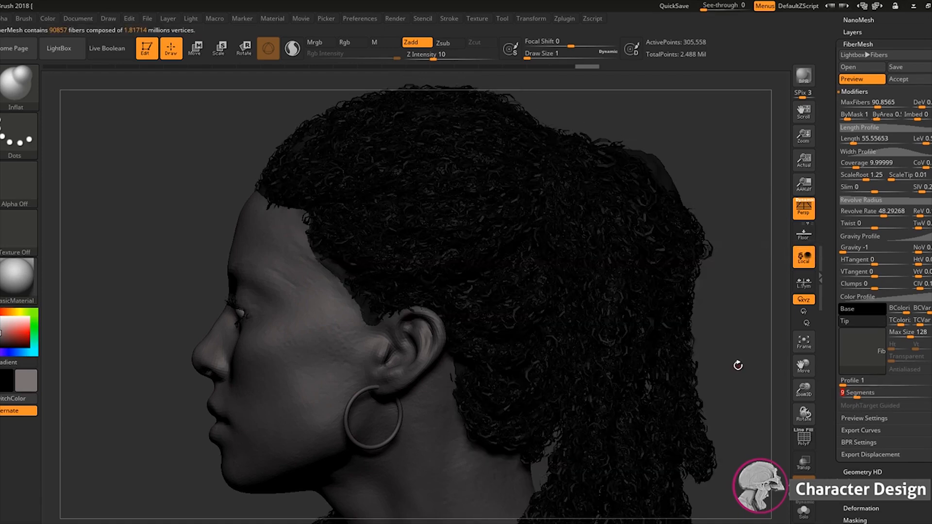
drag(755, 346, 742, 336)
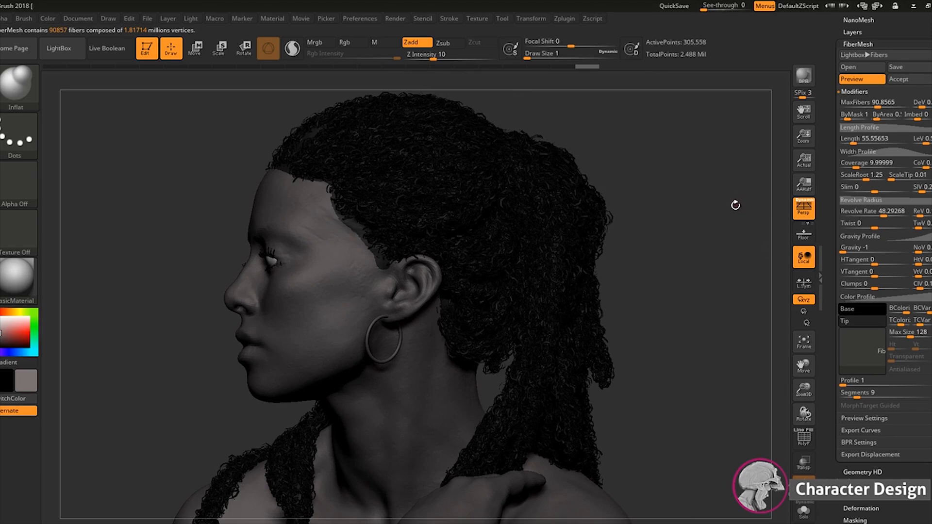
drag(876, 105, 867, 103)
drag(683, 221, 706, 240)
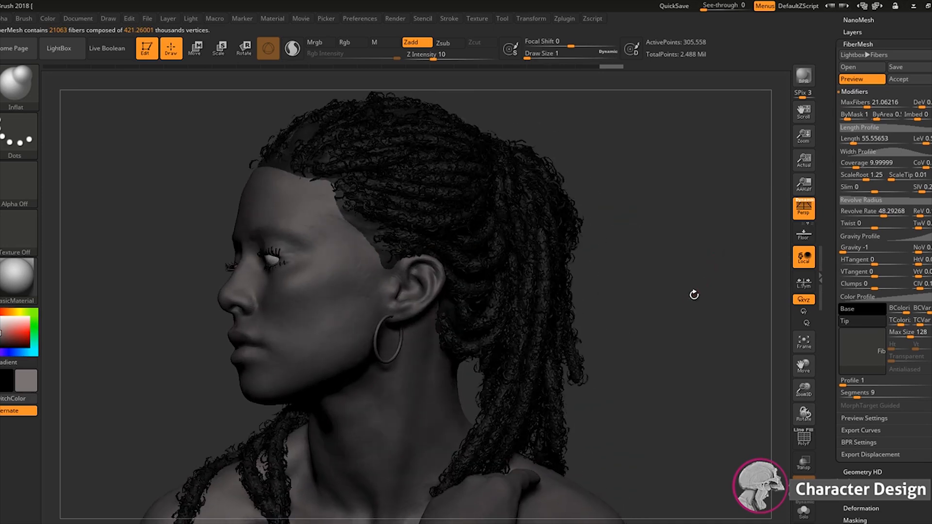
Reduce the FiberMesh Coverage to about 2.59 to thin the dreadlock fibres
click(857, 163)
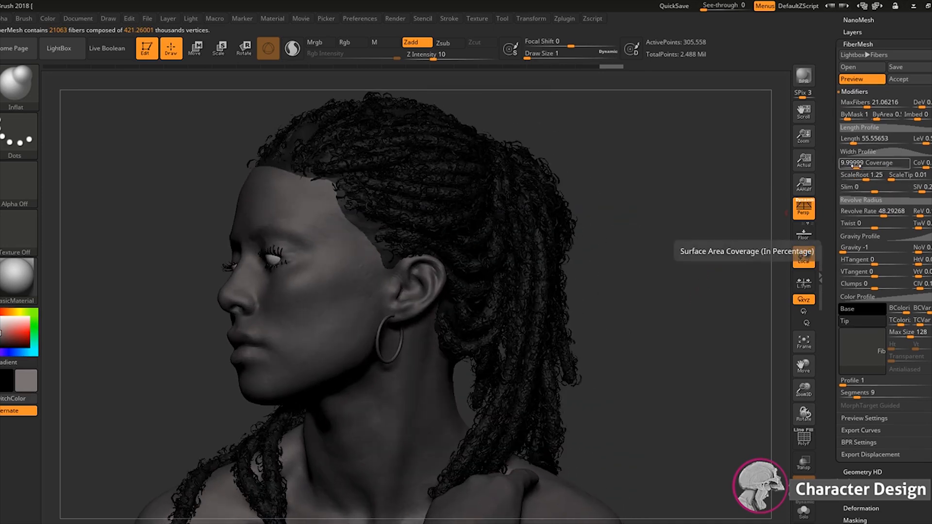
key(Return)
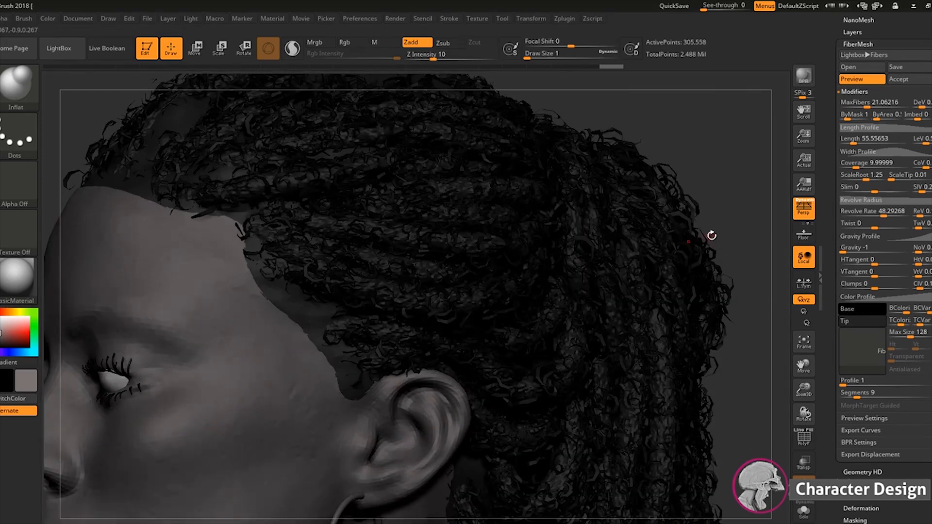
click(850, 175)
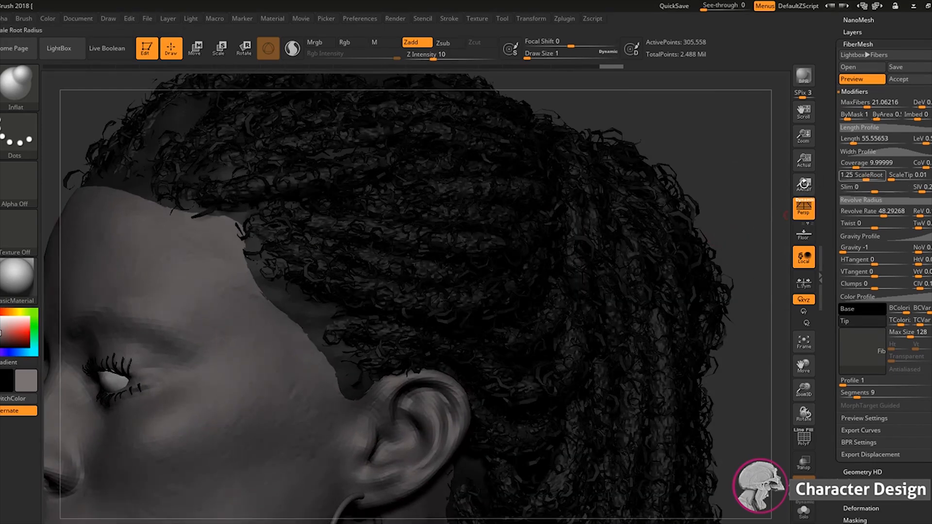
key(Return)
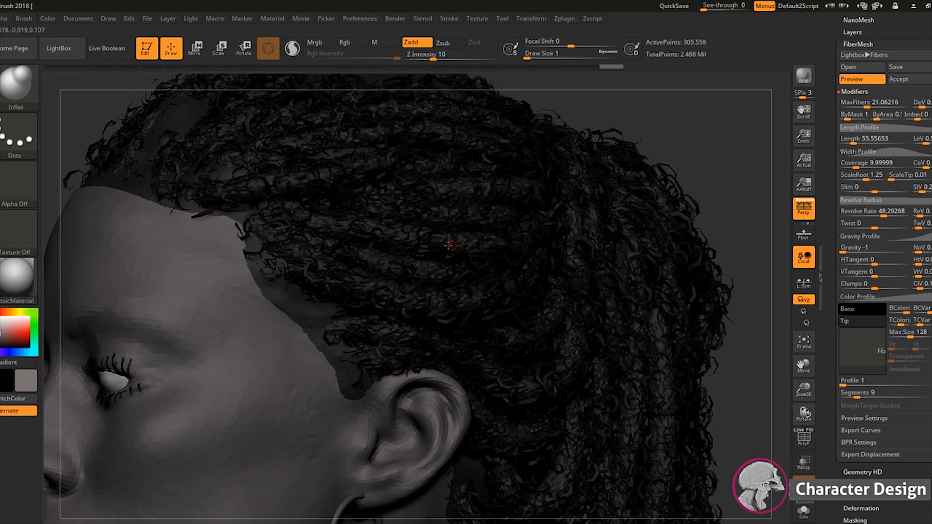
click(865, 163)
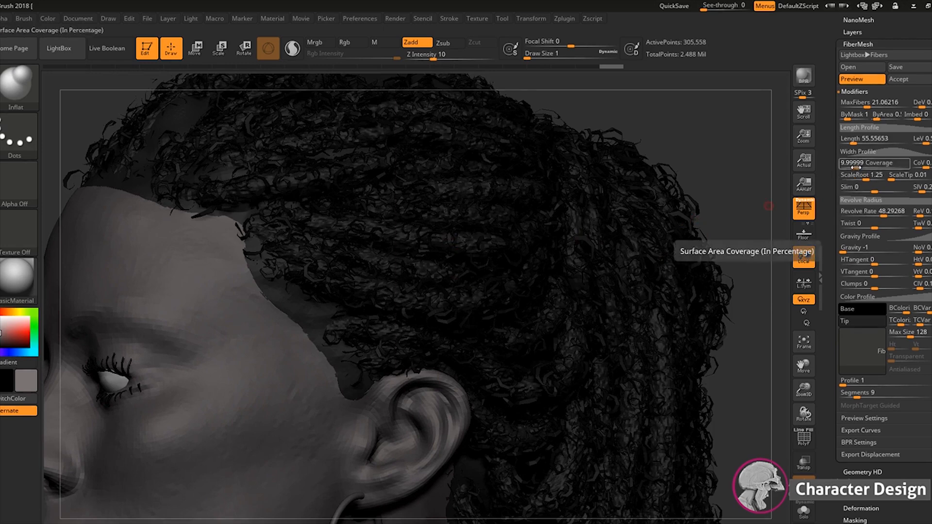
drag(855, 168, 851, 167)
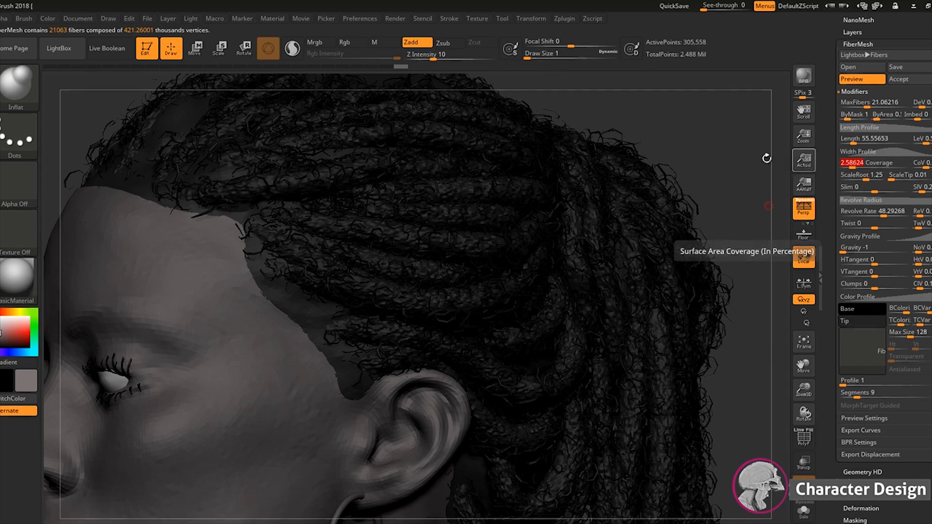
Shorten the dreadlock fibres to a Length of about 32.25 and raise MaxFibers to about 139.47
mouse_move(732, 166)
alt+mouse_down()
mouse_move(720, 171)
mouse_move(730, 178)
alt+mouse_up()
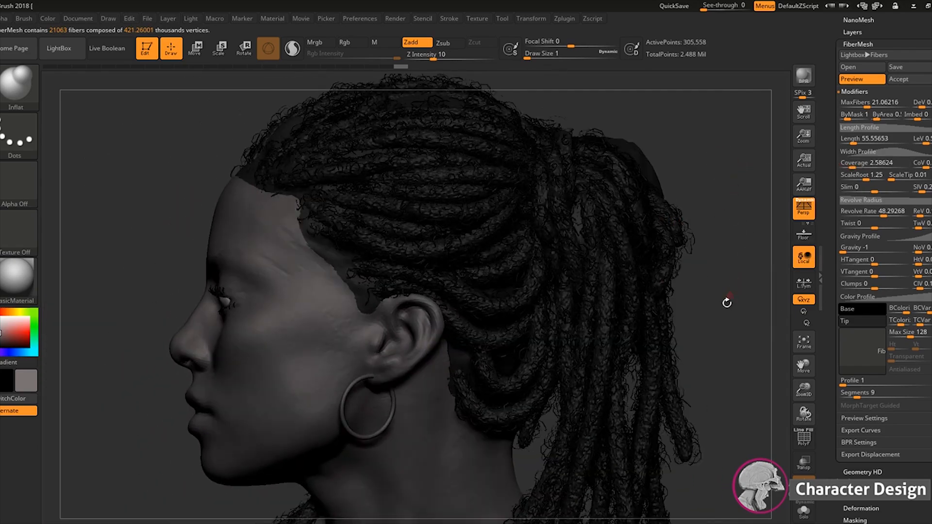
alt+drag(745, 316, 738, 290)
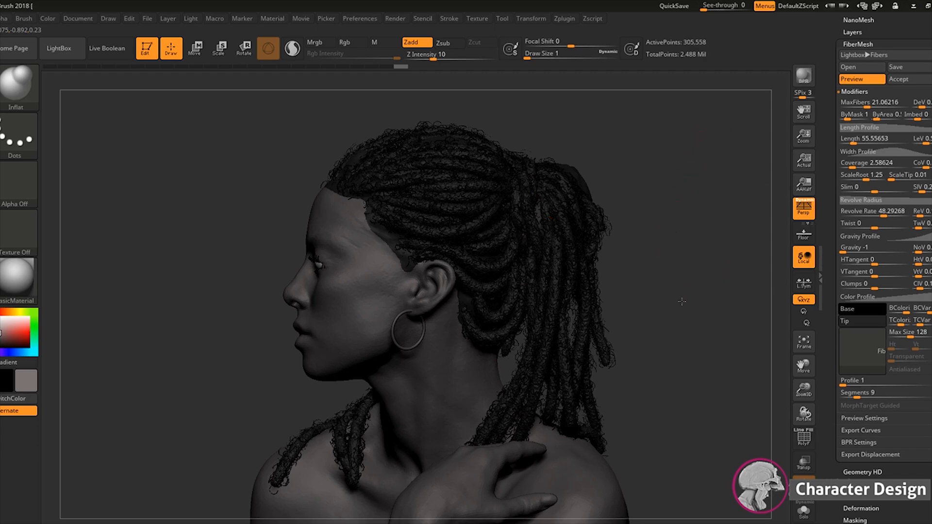
drag(685, 302, 704, 293)
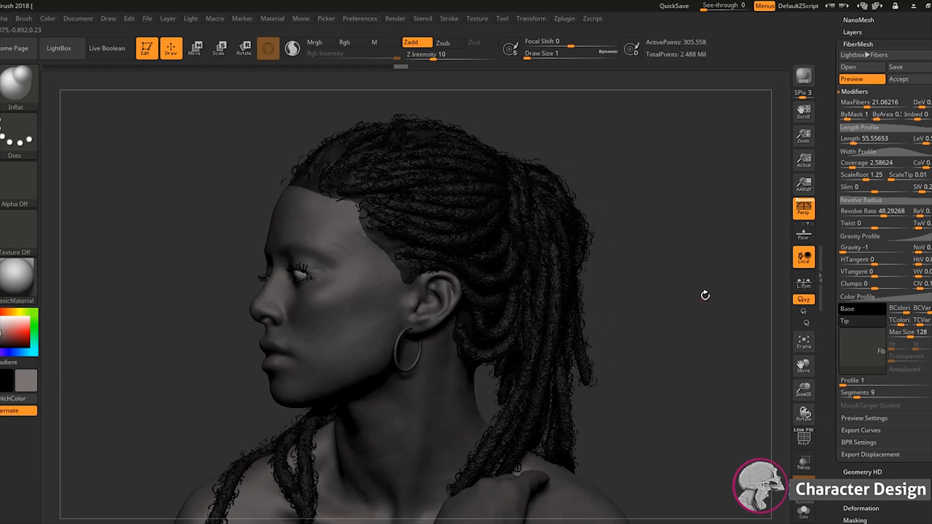
click(846, 140)
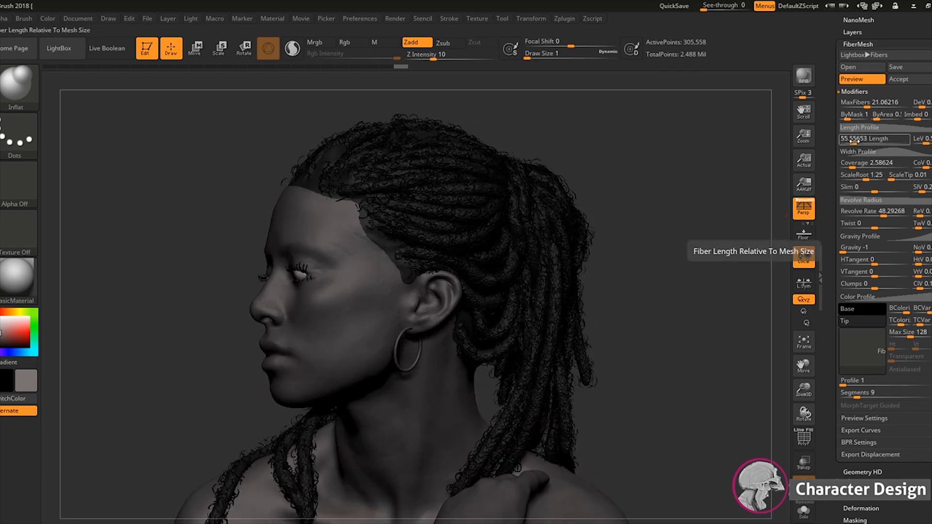
drag(855, 141, 853, 140)
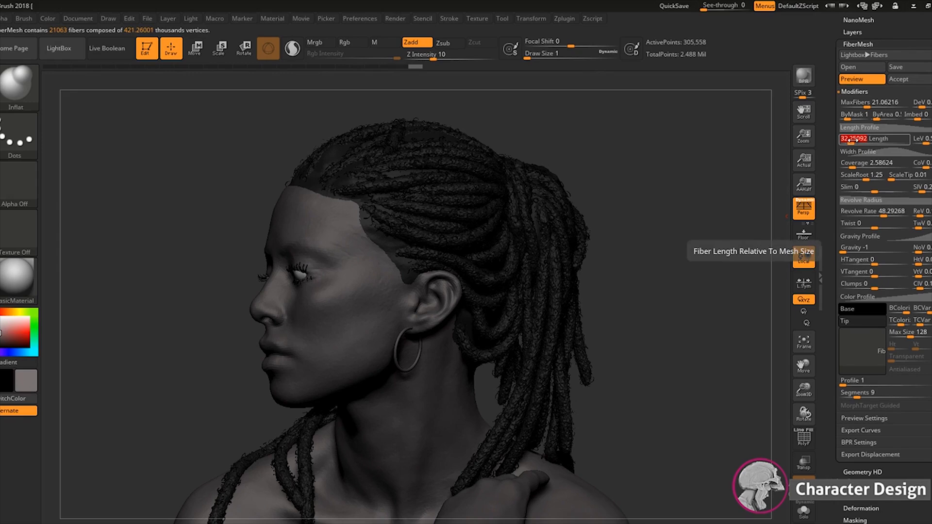
drag(869, 103, 882, 107)
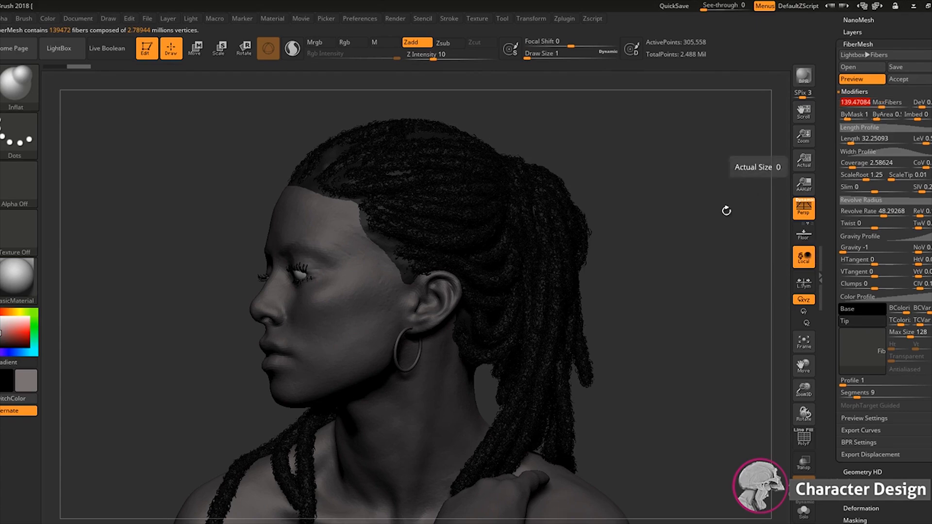
Weaken the fibres' negative Gravity to about -0.74
drag(726, 210, 718, 272)
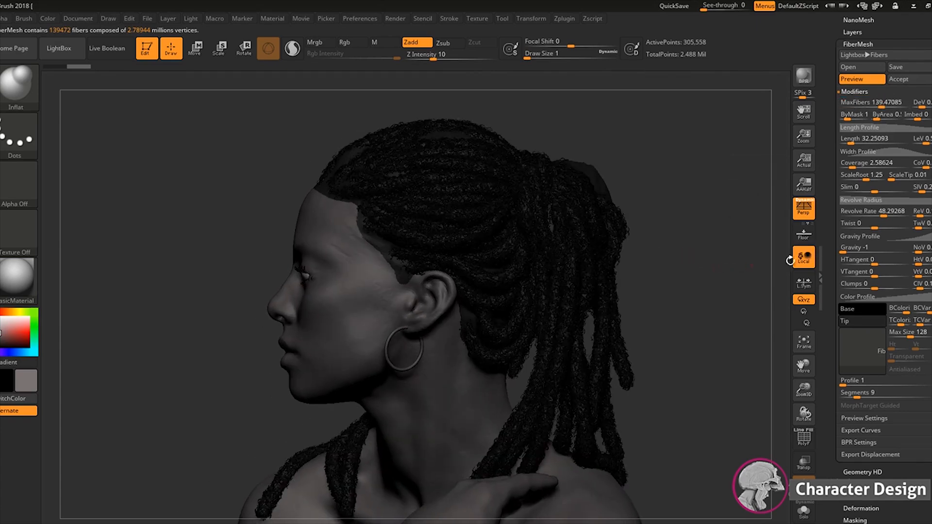
click(847, 249)
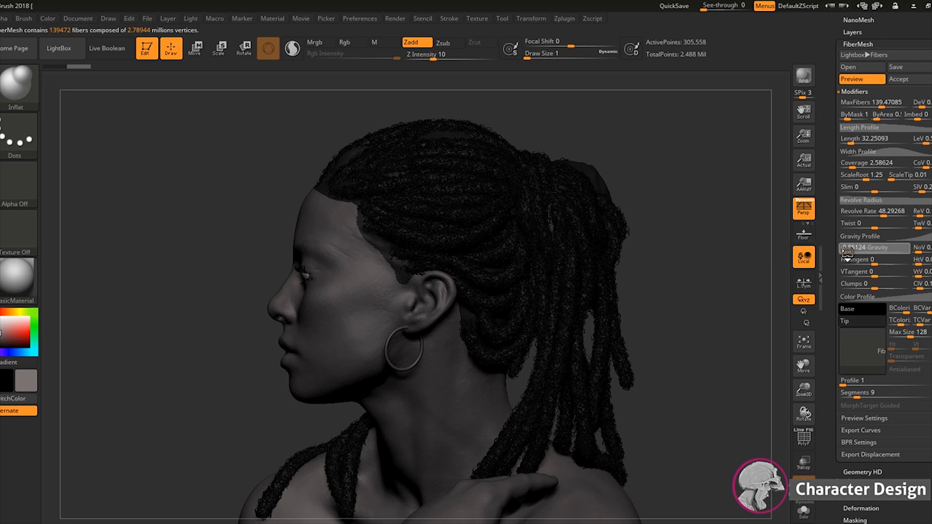
click(852, 250)
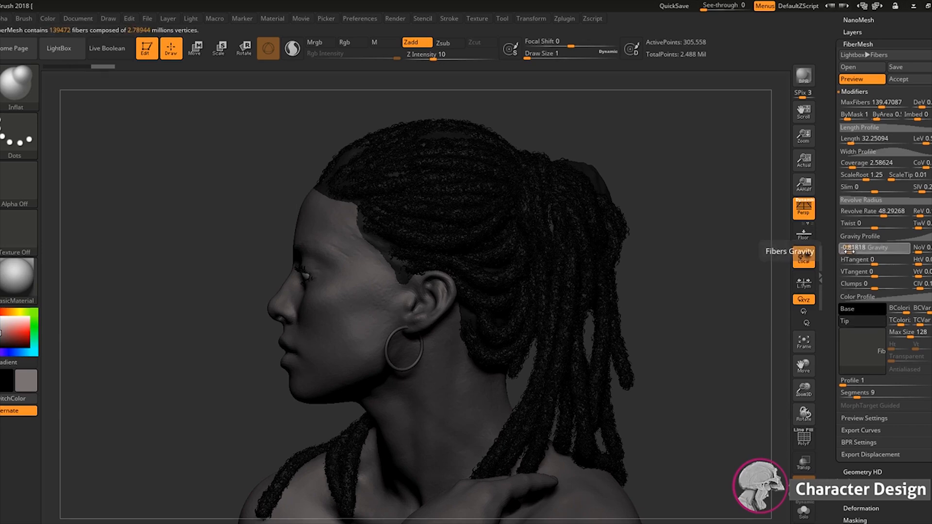
drag(689, 270, 706, 266)
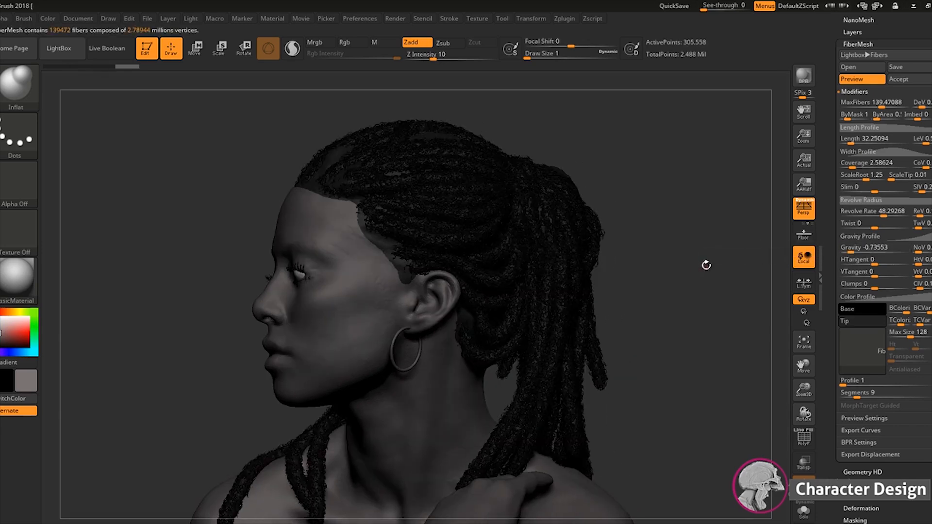
Set the fibres' Length to about 36.41 and render the bust with BPR
click(848, 141)
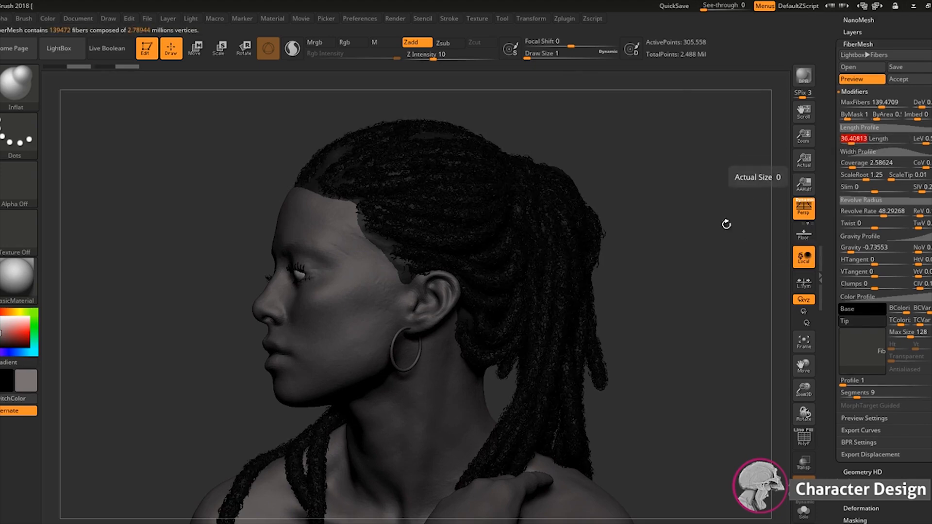
drag(712, 251, 715, 252)
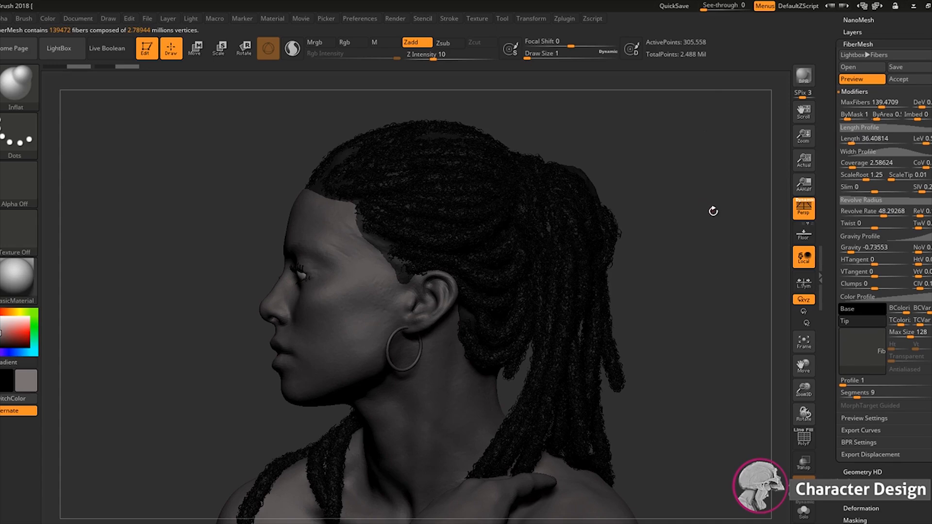
click(804, 77)
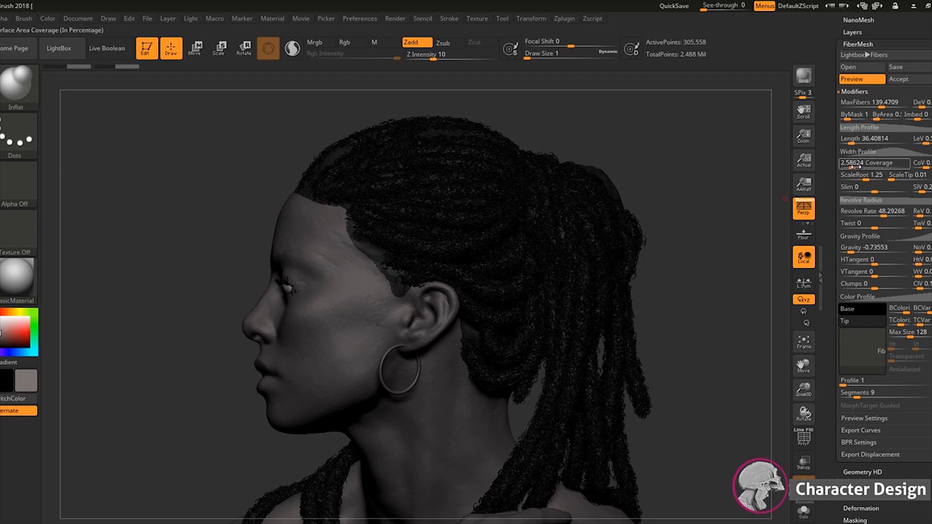
Set the fibres' Coverage to about 0.76 and Revolve Rate to about 49.09, checking them in a BPR render
drag(851, 168, 848, 167)
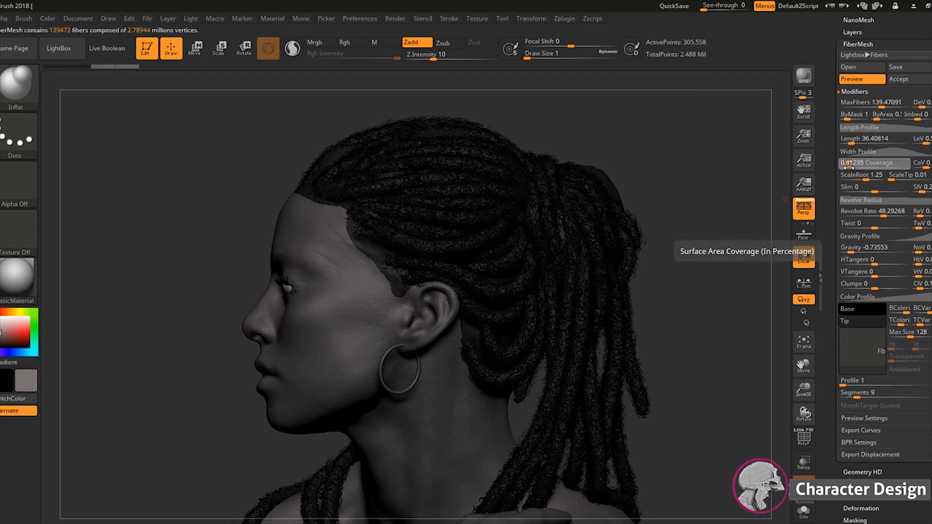
drag(848, 167, 849, 167)
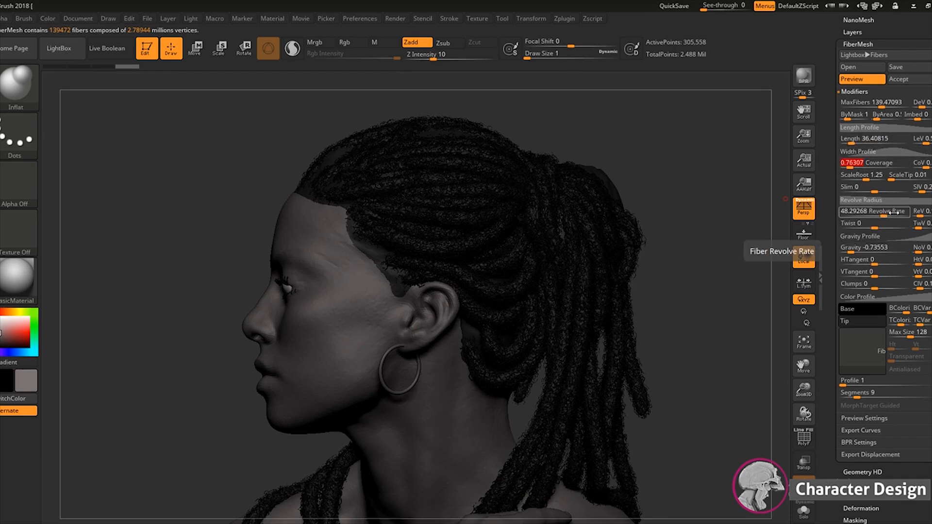
drag(886, 214, 885, 214)
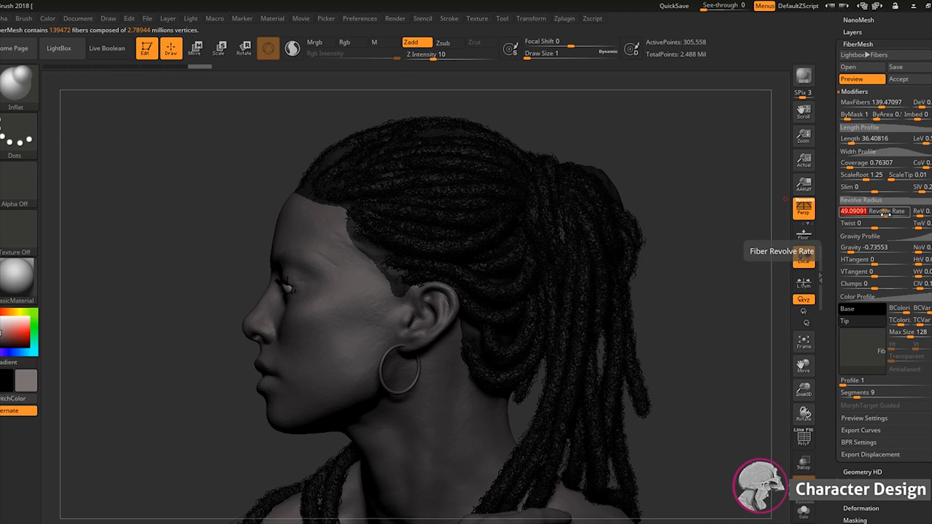
drag(782, 255, 730, 250)
click(809, 76)
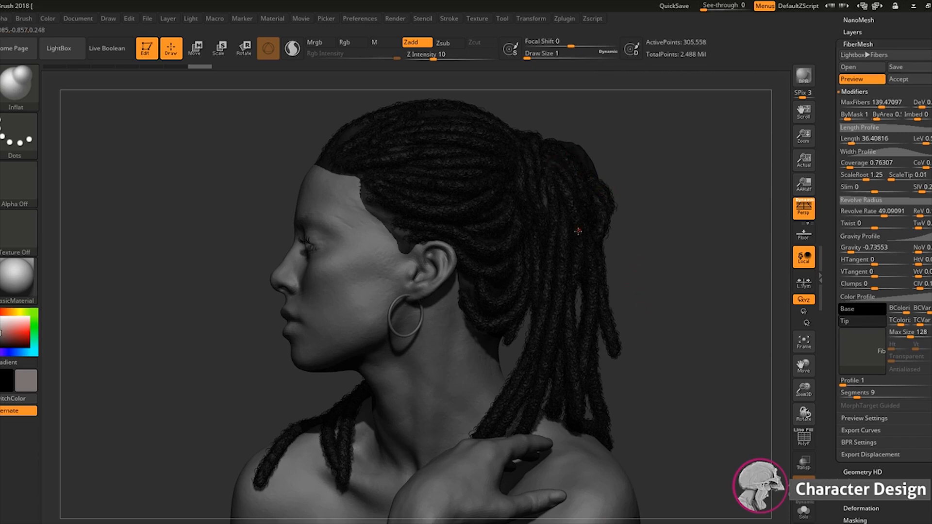
In the subtool list, show the coloured Umu Base and hide Umu Base1 so the fibres appear on the painted skin
click(874, 44)
drag(921, 53, 921, 195)
click(857, 124)
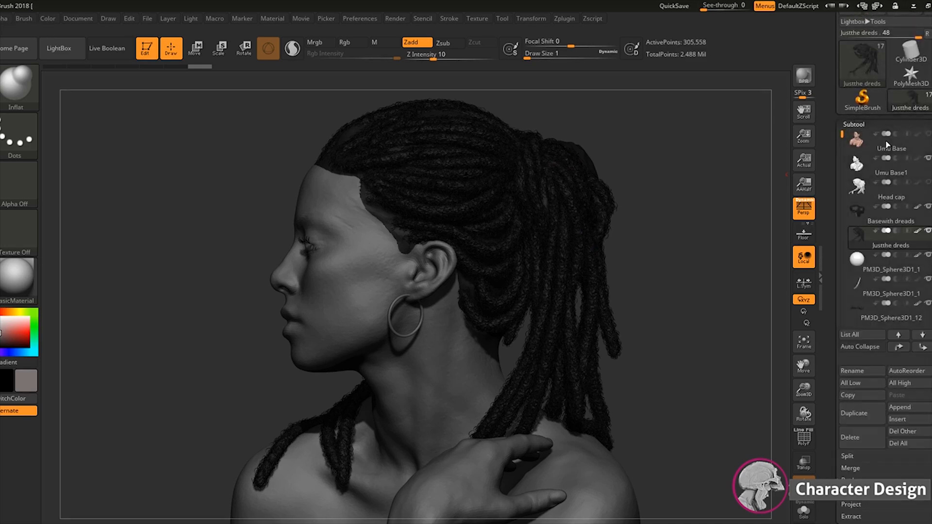
click(929, 136)
click(929, 160)
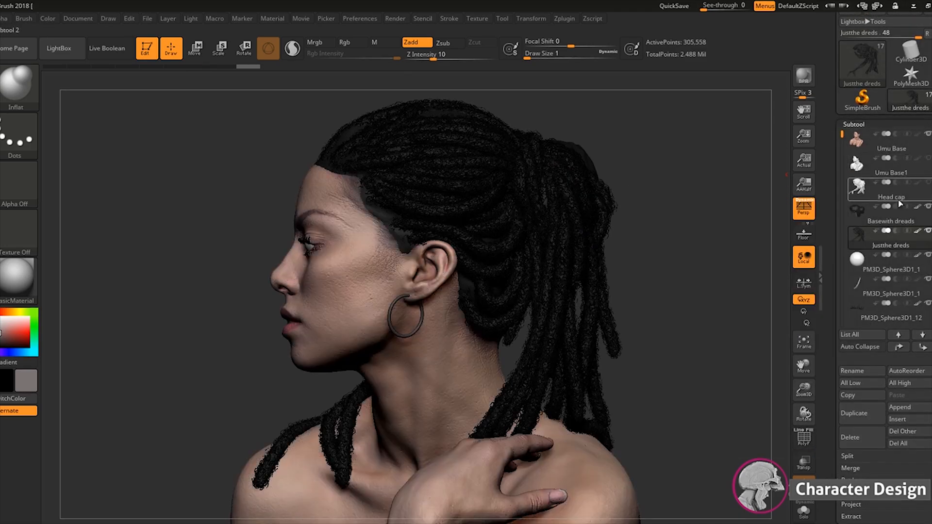
mouse_move(710, 308)
mouse_down()
mouse_move(724, 327)
mouse_move(710, 319)
mouse_move(728, 267)
mouse_up()
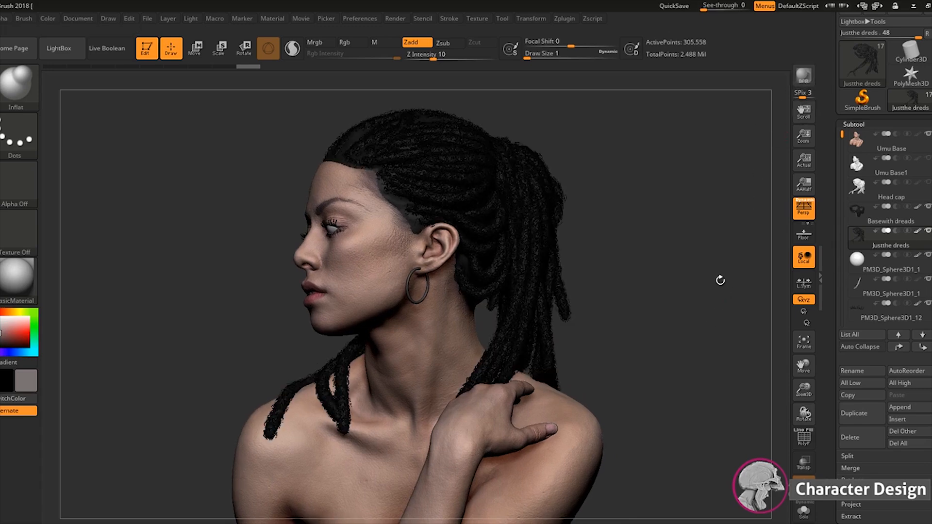
drag(704, 302, 703, 306)
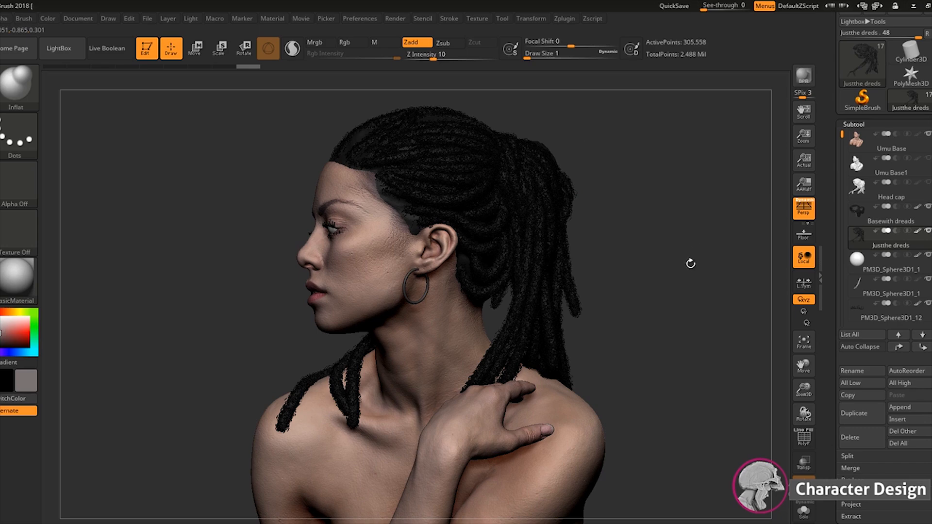
Display the polyframe and examine the dreadlock fibres' polygroups from the side and front of the bust
click(805, 442)
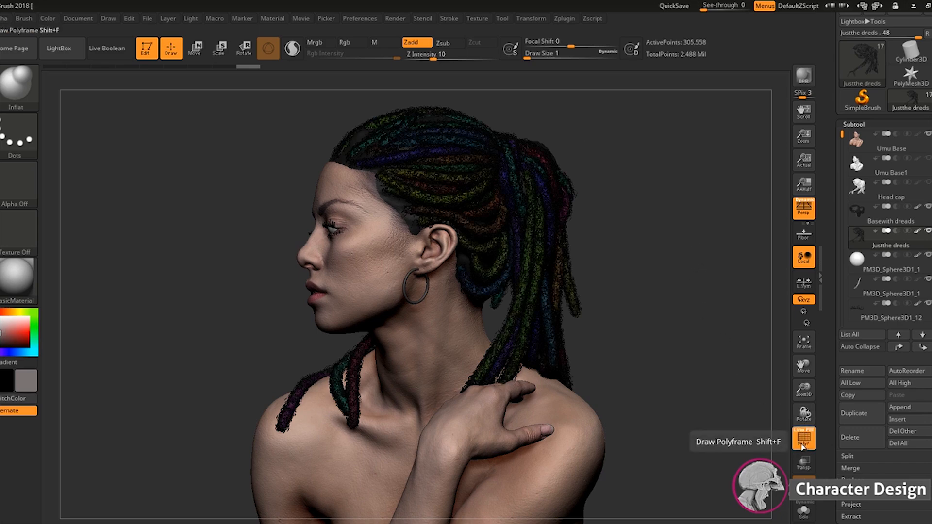
drag(680, 326, 672, 327)
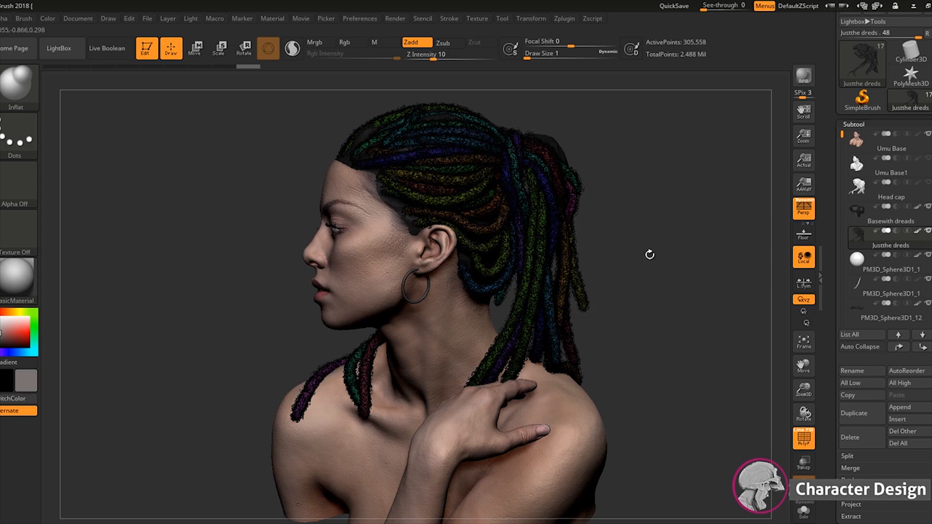
drag(649, 254, 658, 227)
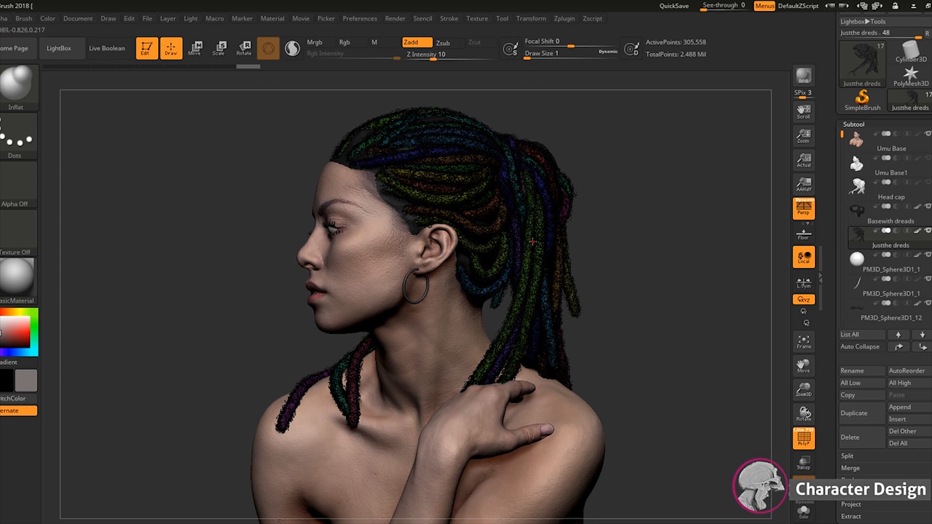
drag(663, 309, 663, 306)
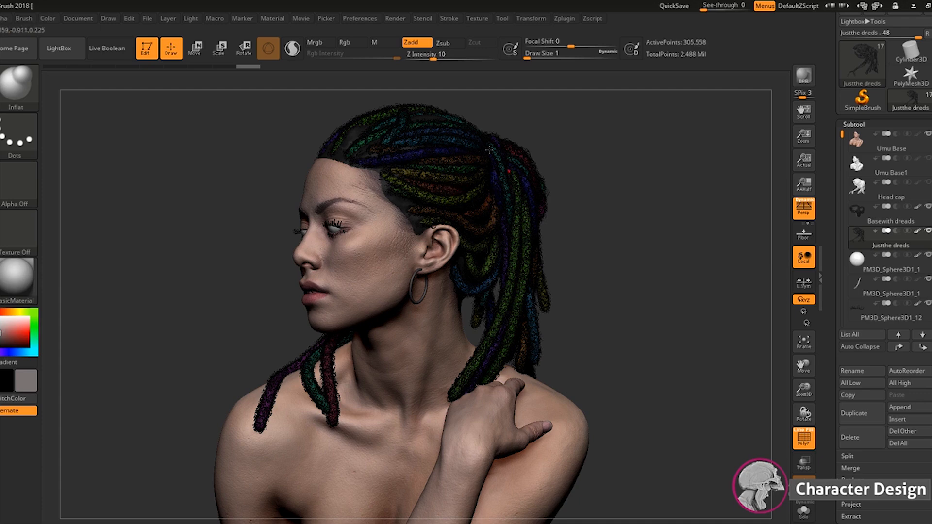
drag(637, 238, 654, 241)
drag(553, 206, 589, 236)
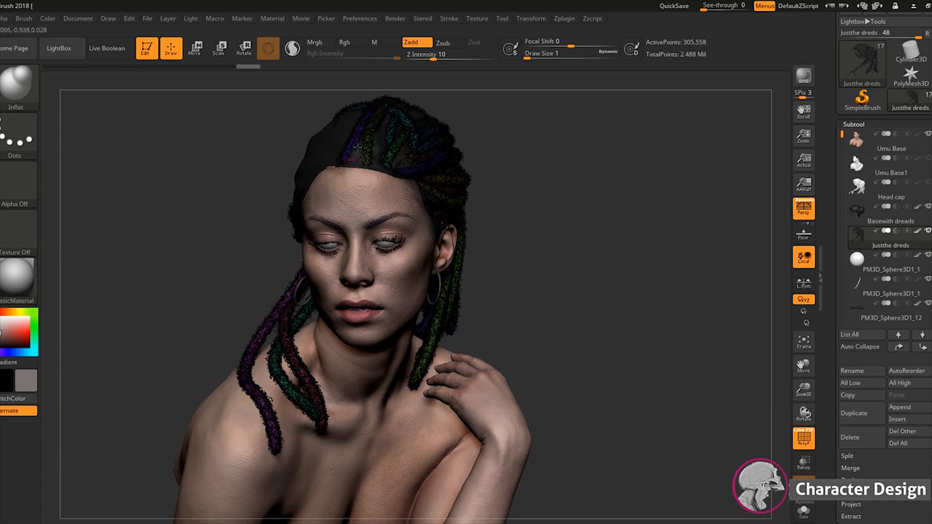
drag(609, 257, 513, 228)
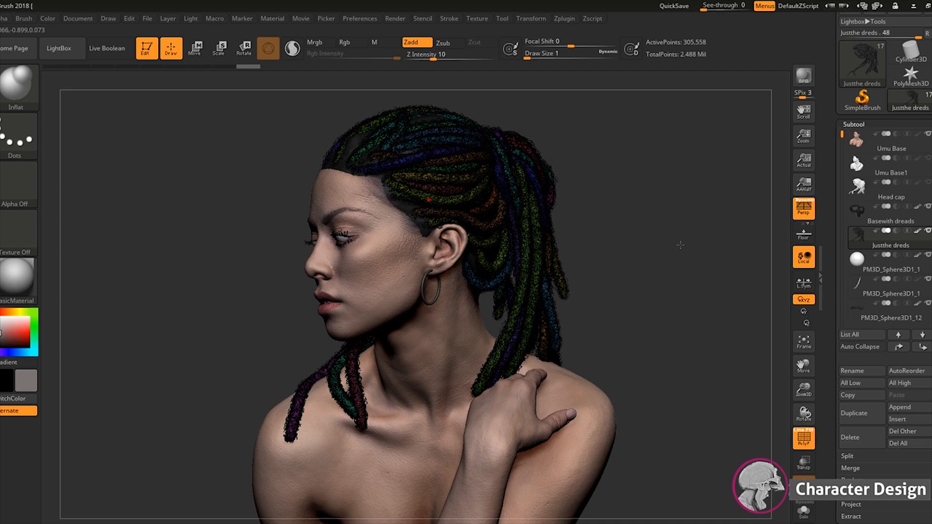
Switch off the polyframe and render the painted bust with its fuzzy dreadlocks using BPR
click(805, 439)
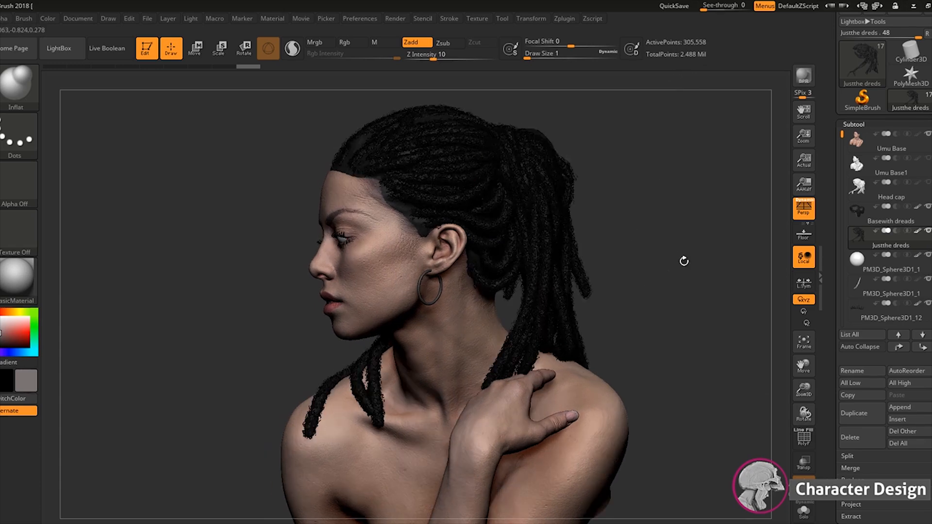
click(812, 76)
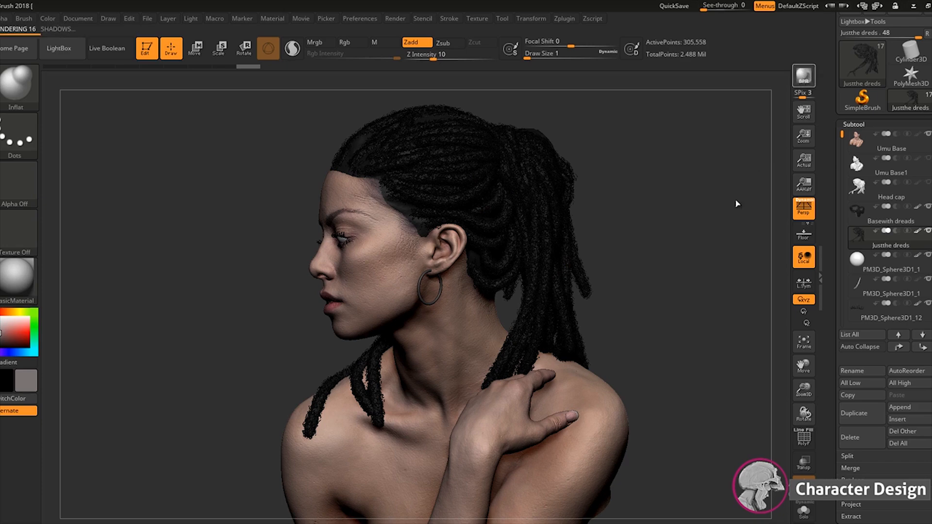